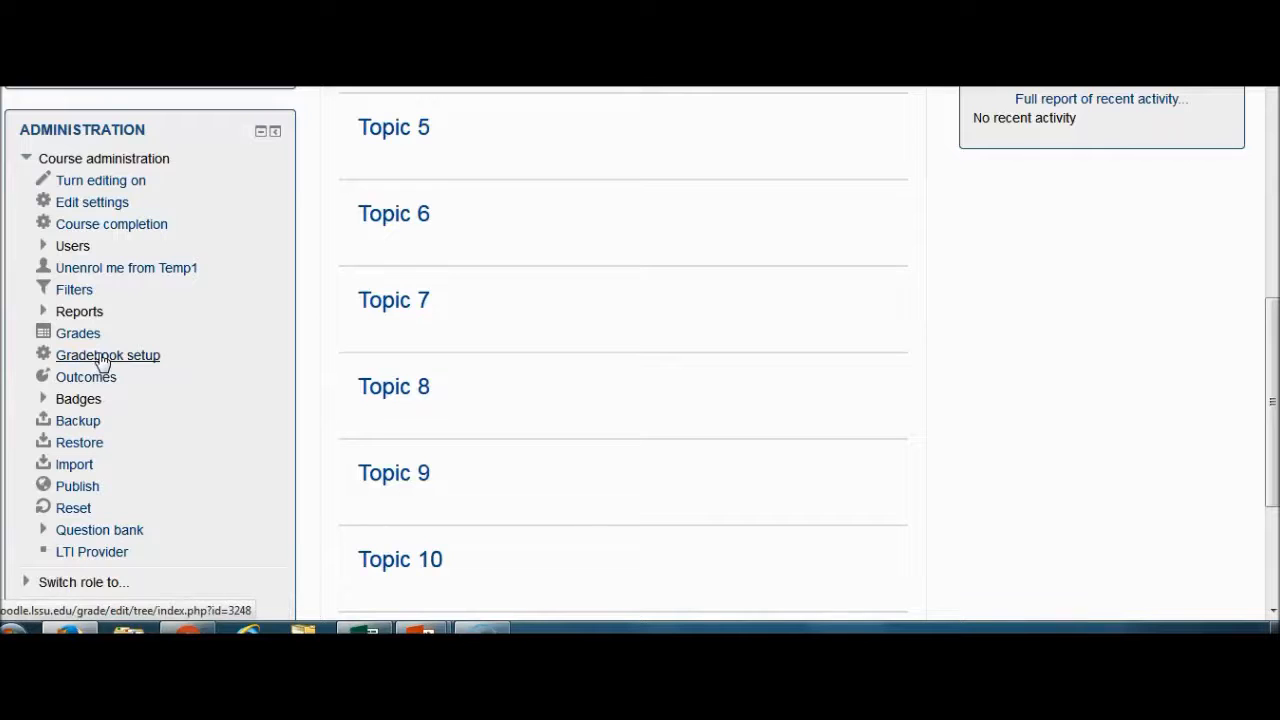
Open the gradebook setup of the Temp1 course and edit the settings of its top-level Temp1 category
click(100, 356)
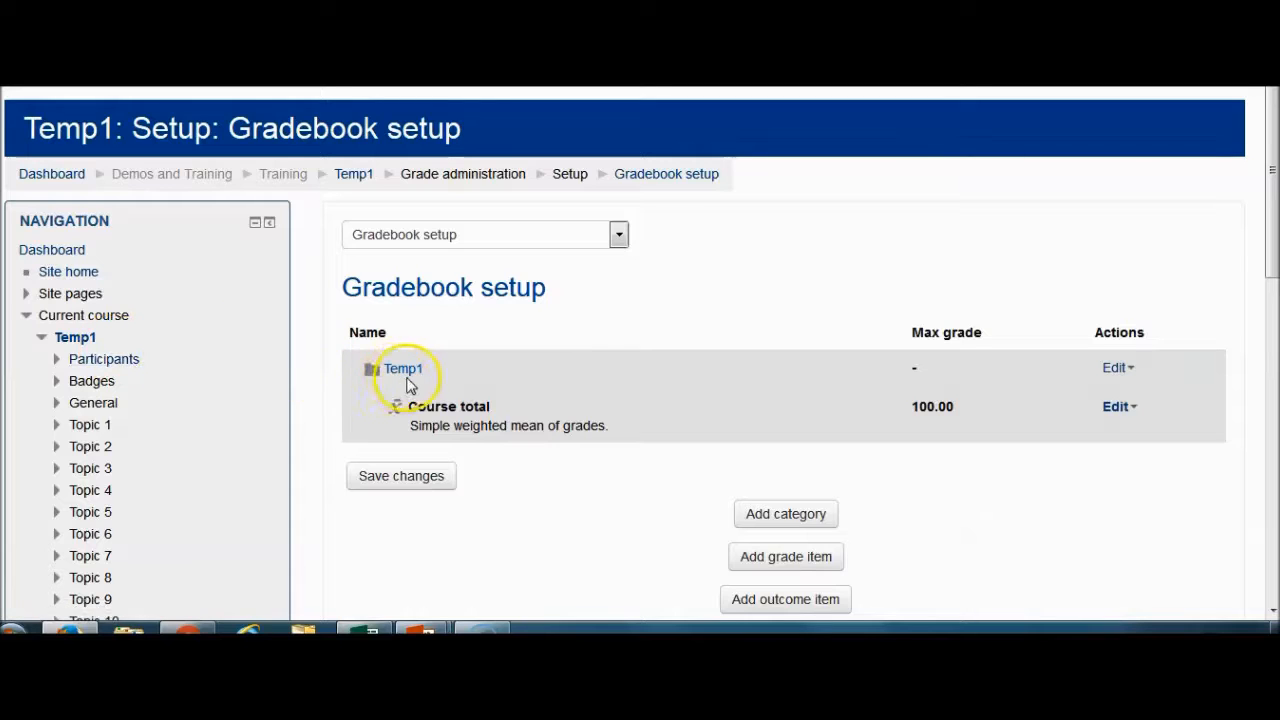
click(1118, 369)
click(1133, 397)
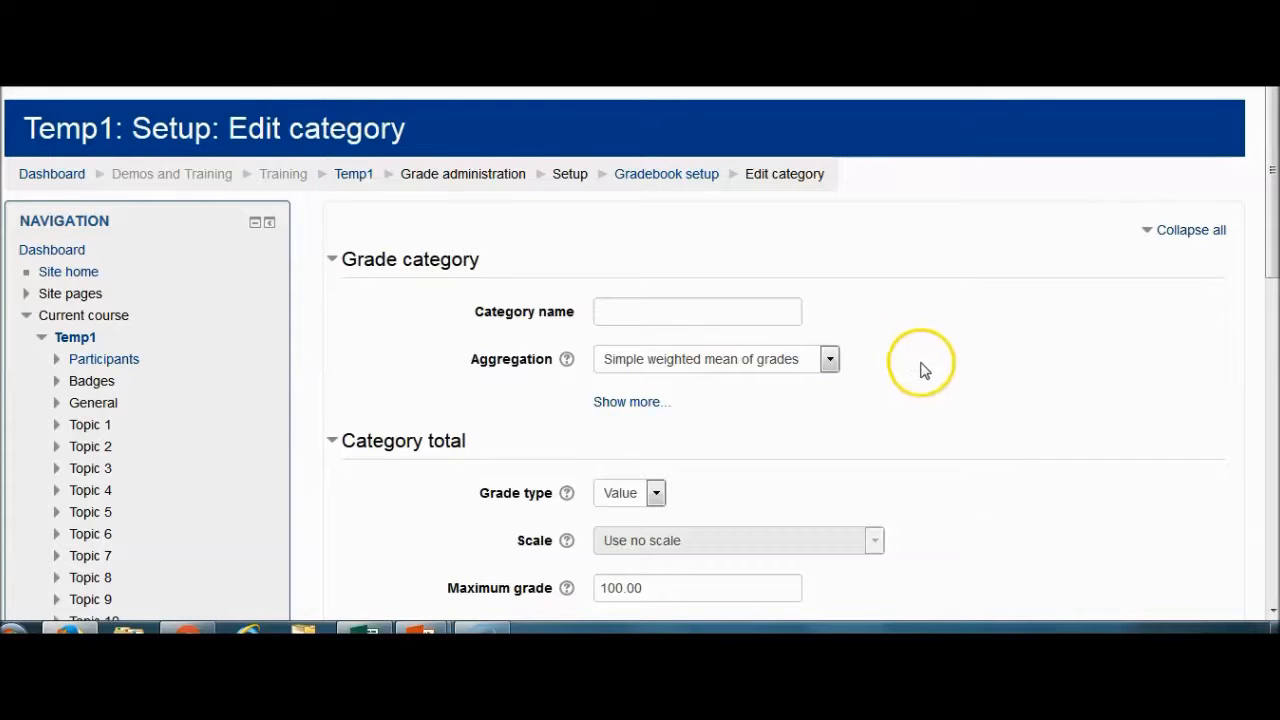
Set the Temp1 category's aggregation to Natural, reveal its additional grade category options, and save the changes
click(830, 360)
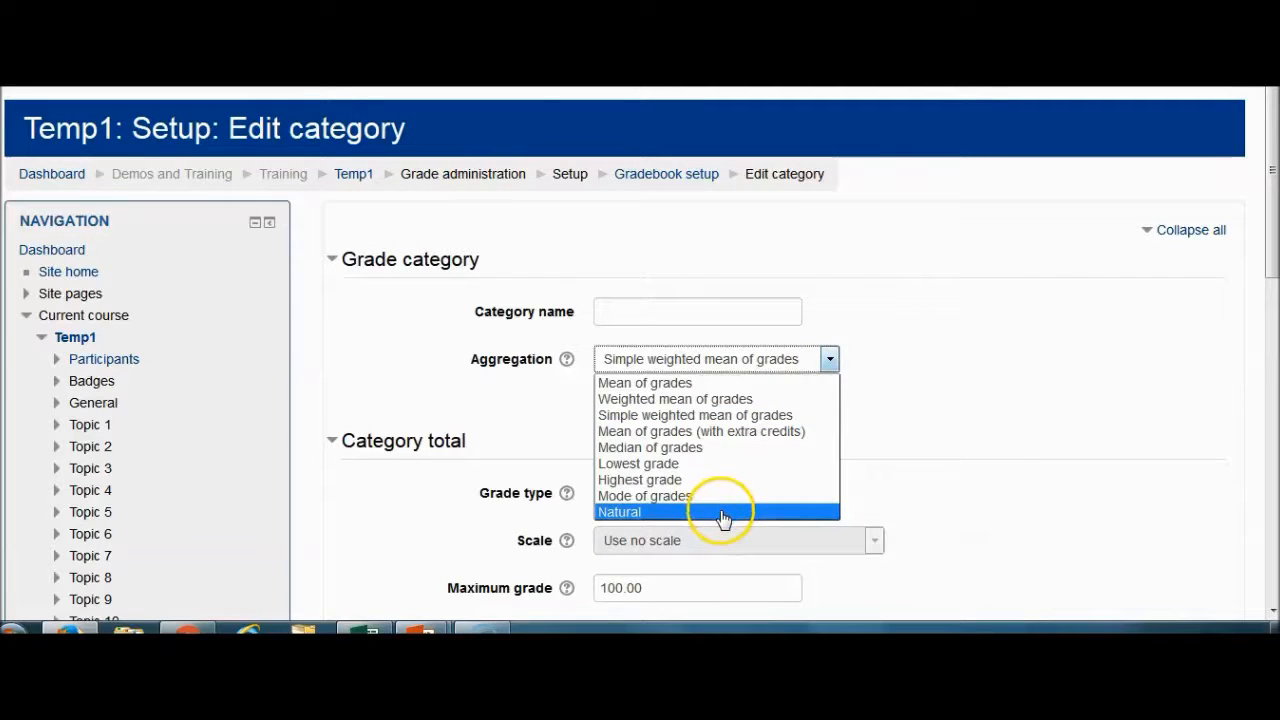
click(723, 513)
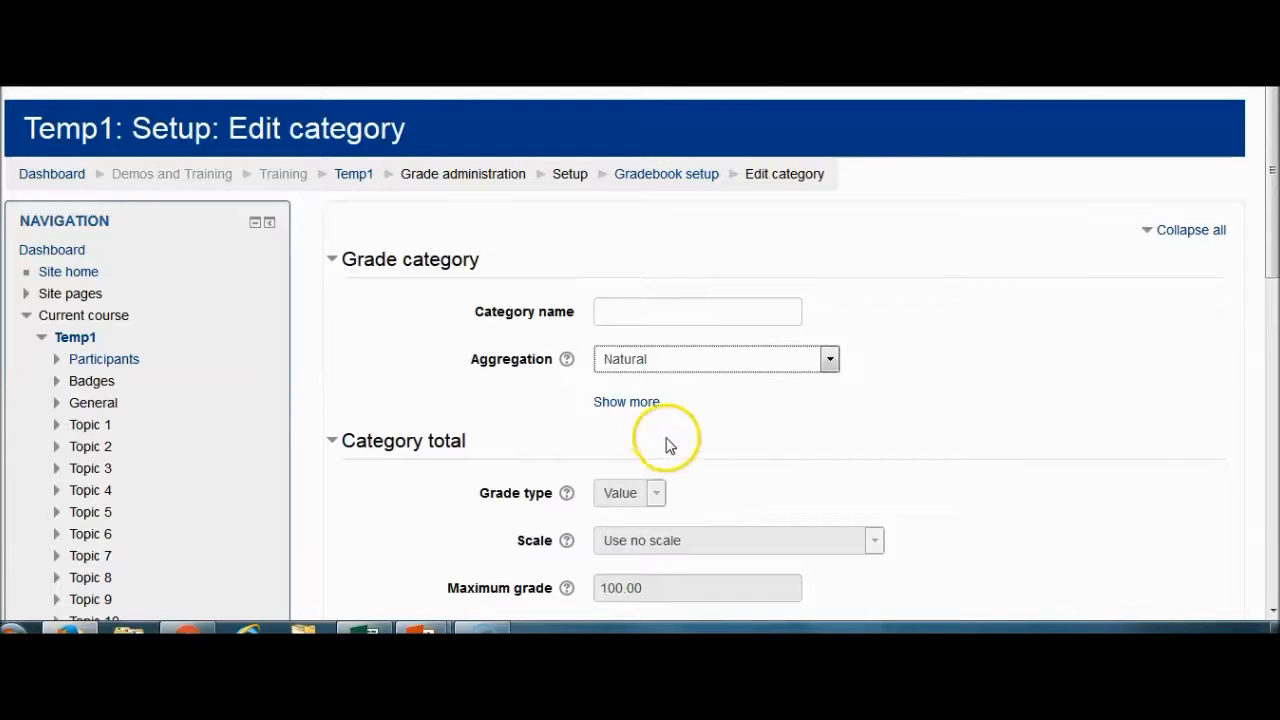
click(638, 404)
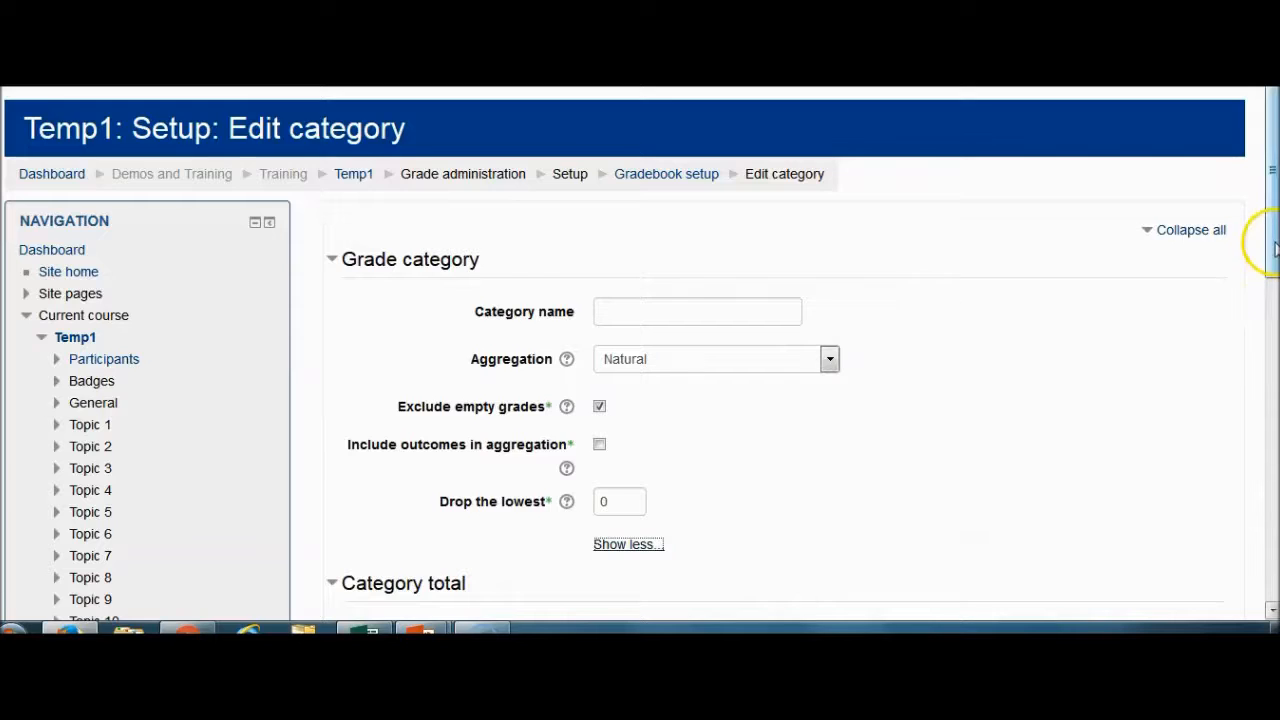
scroll(1257, 243, down, 1)
scroll(760, 450, down, 4)
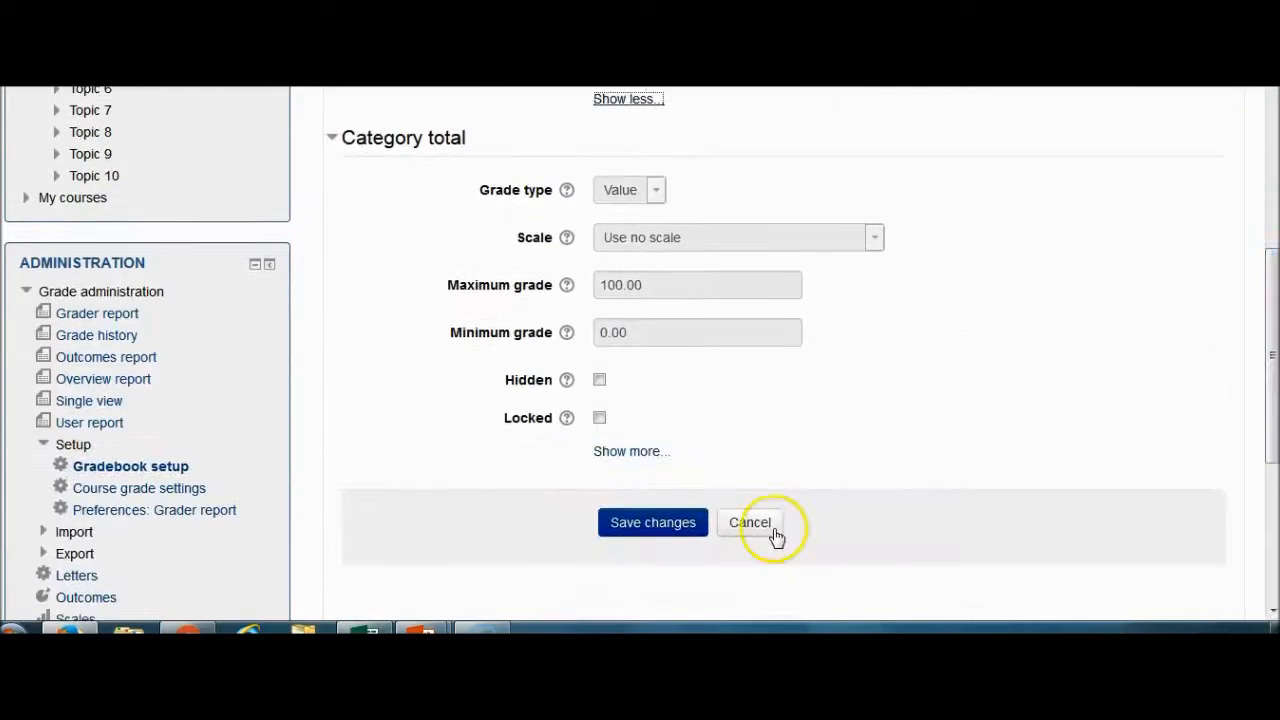
click(697, 524)
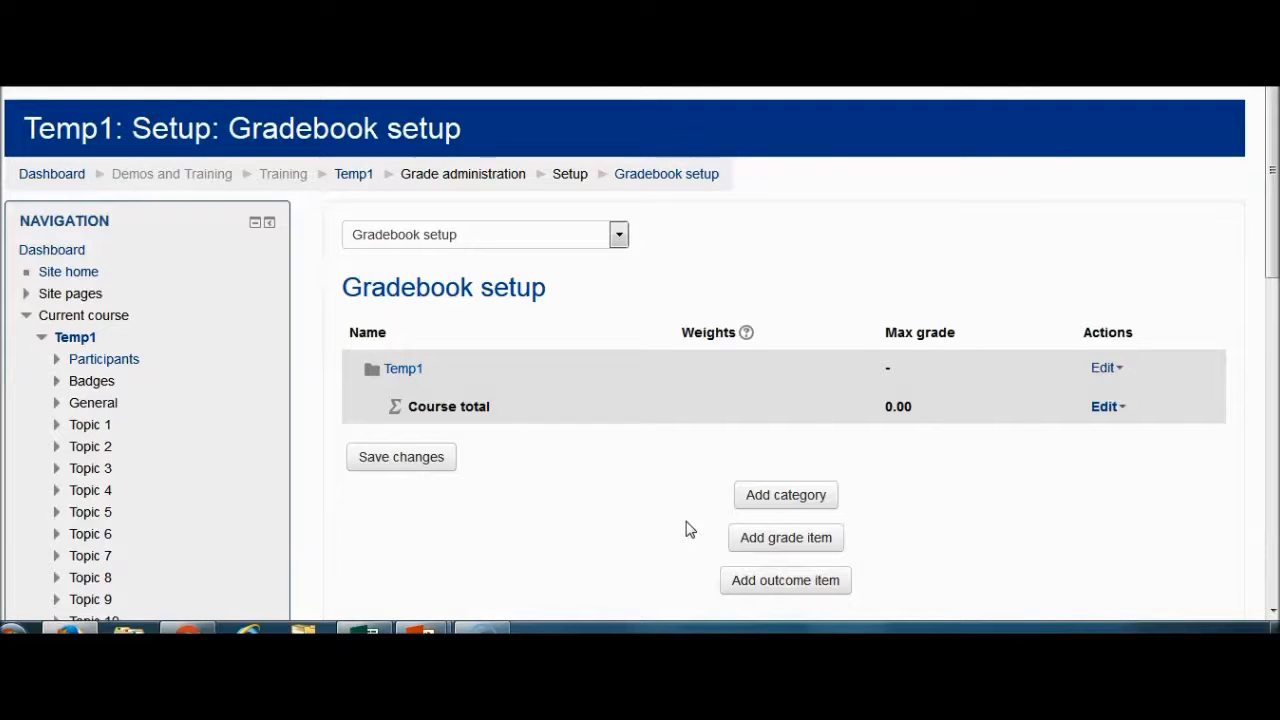
Add a grade category named Homework with Natural aggregation and save it
click(766, 494)
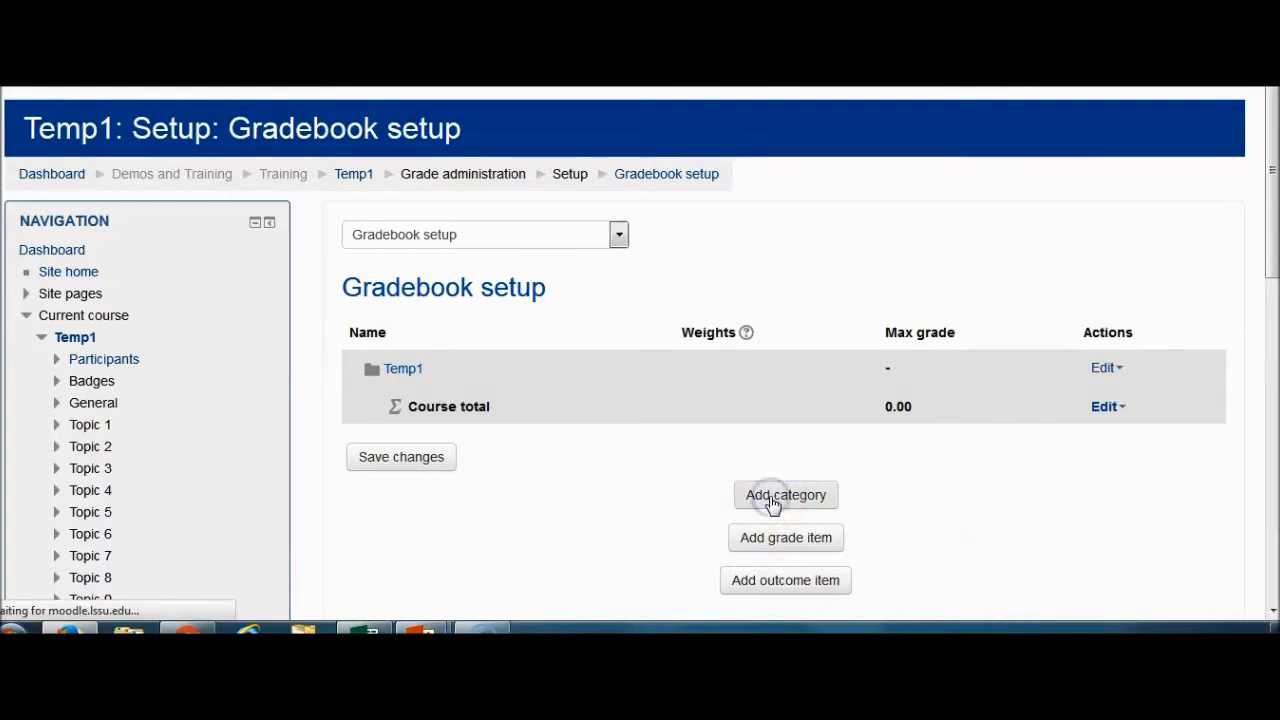
click(645, 310)
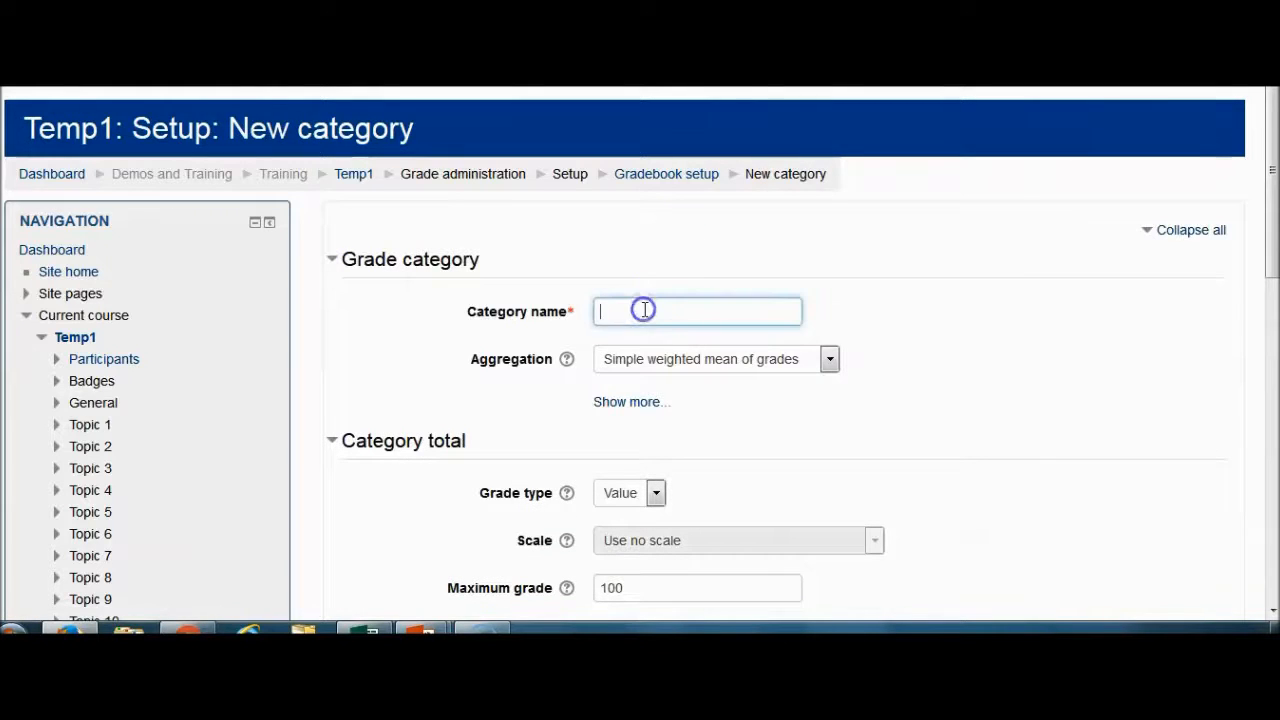
text(Homework)
click(828, 360)
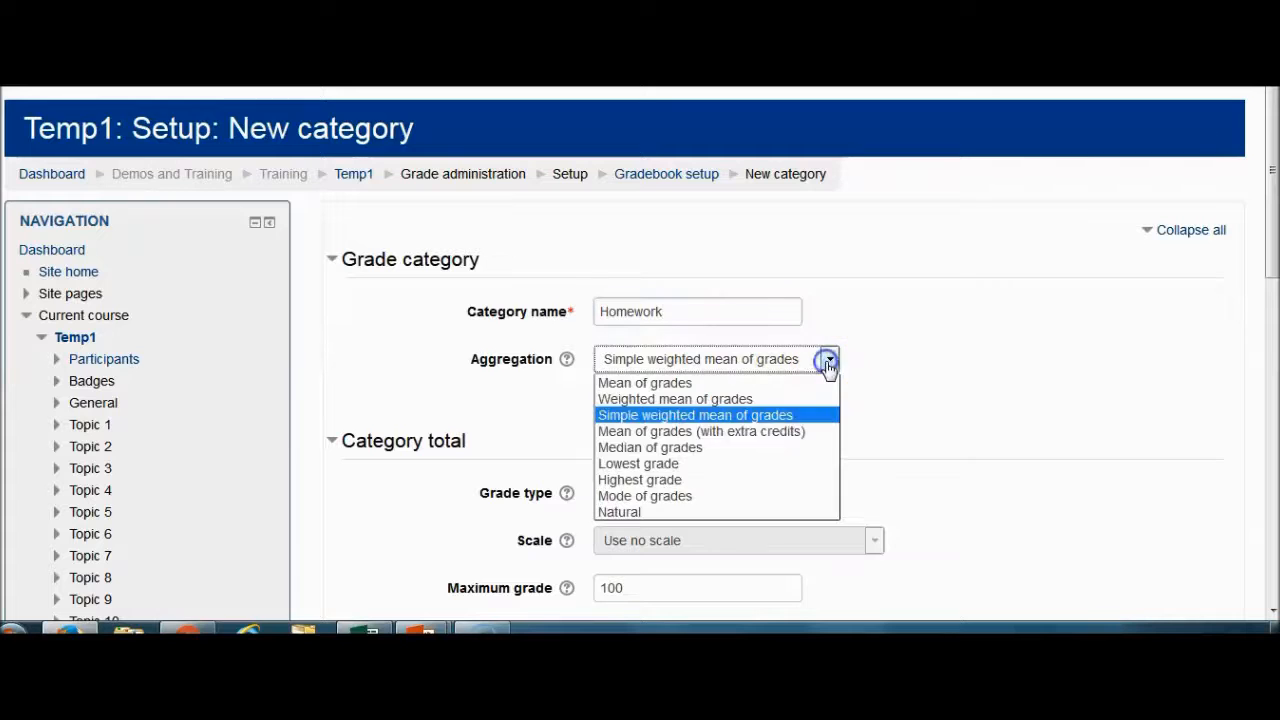
click(686, 510)
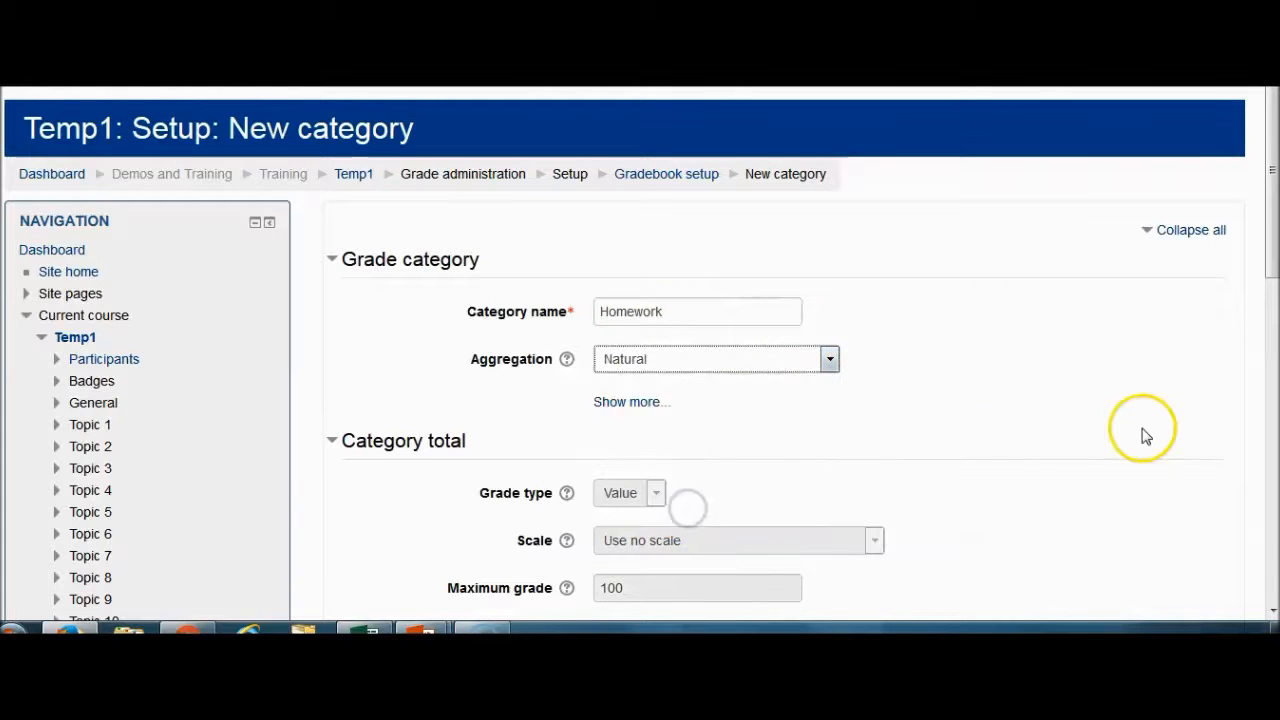
drag(1257, 186, 1262, 356)
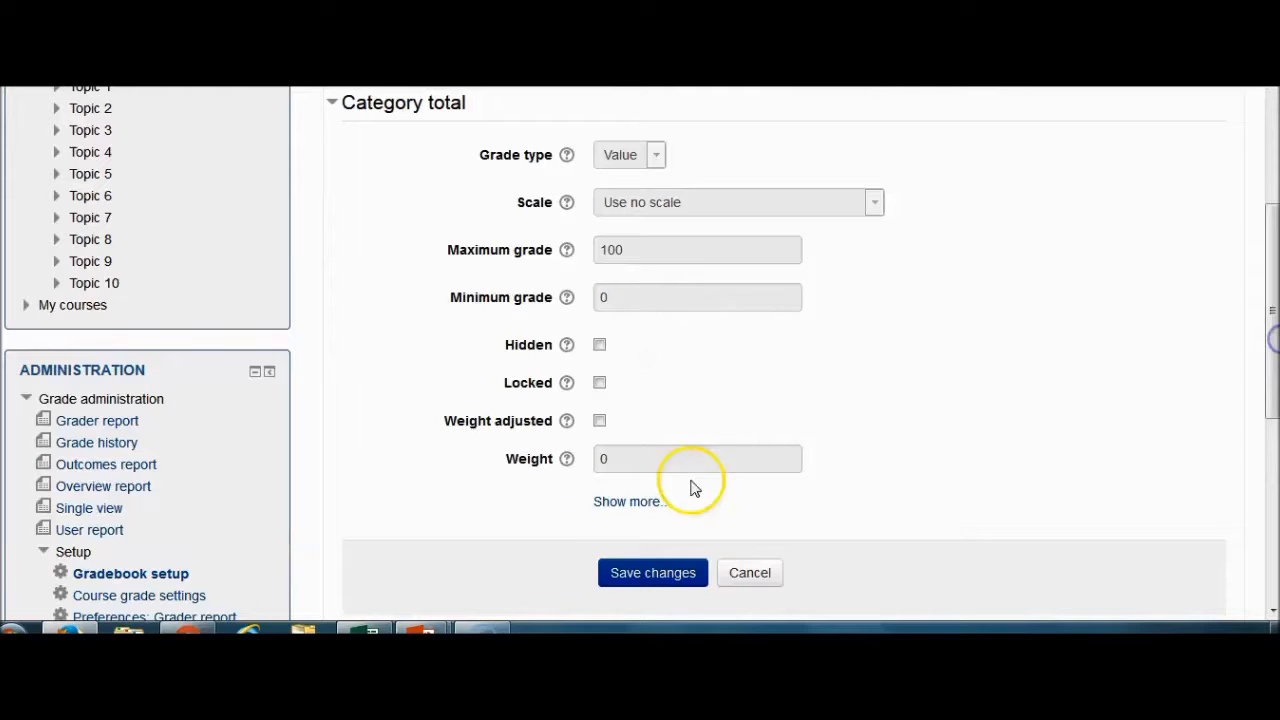
click(615, 571)
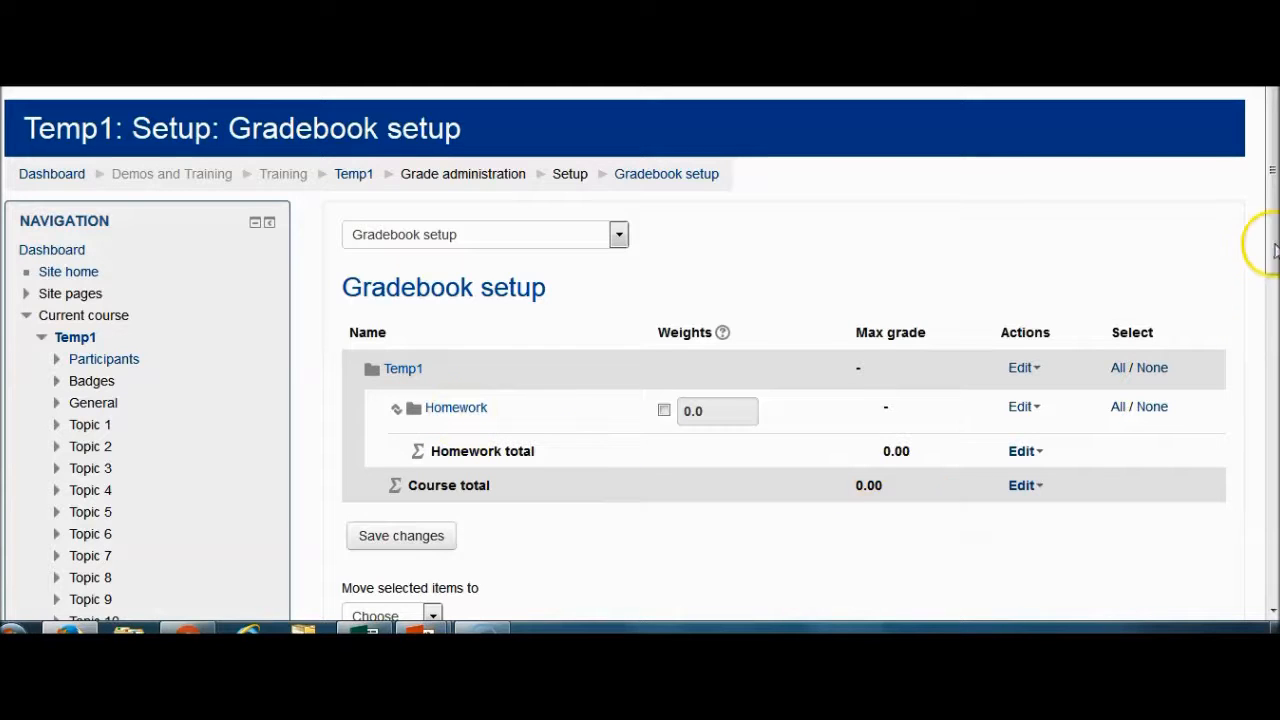
Add a grade category named Quizzes with Natural aggregation and save it
scroll(1272, 250, down, 3)
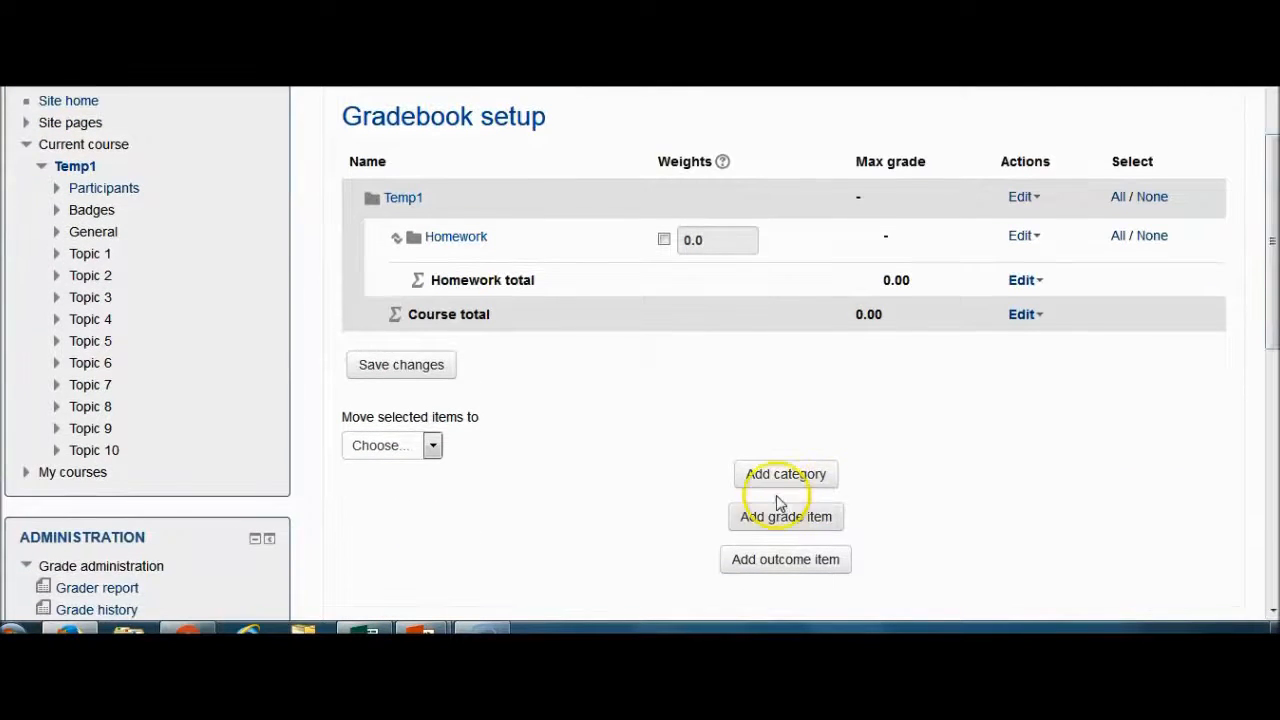
click(782, 478)
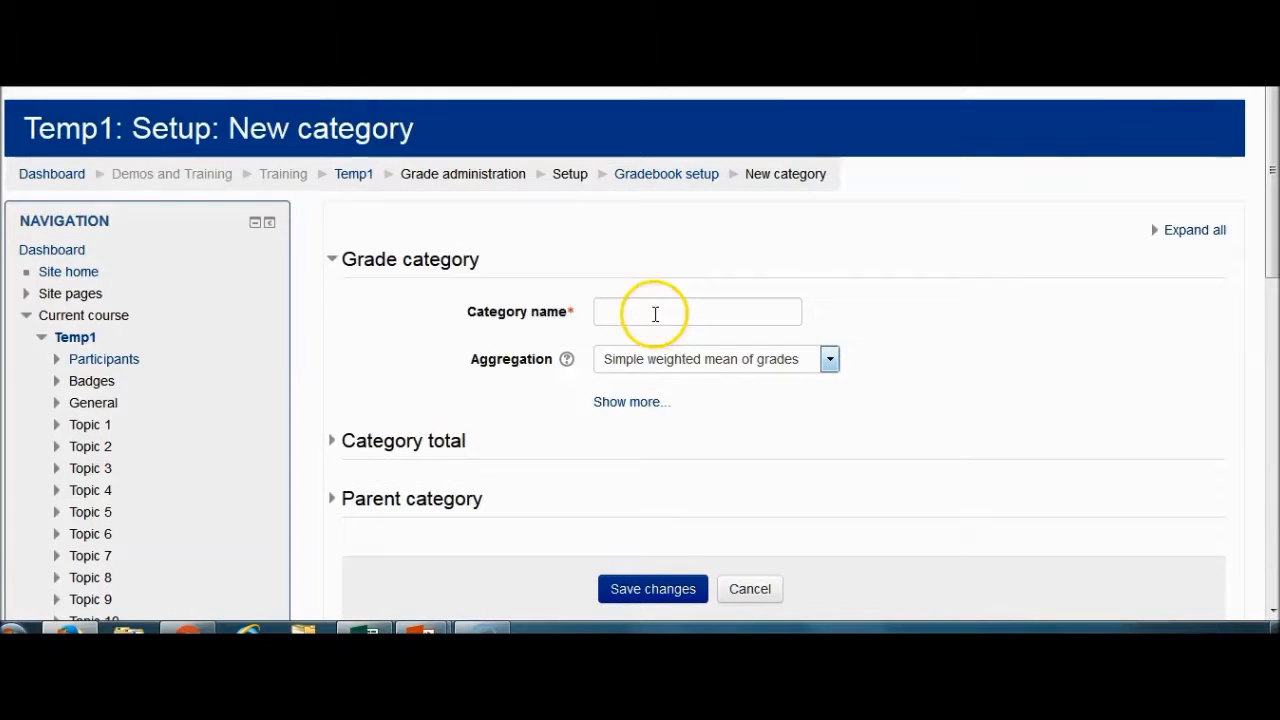
click(655, 314)
text(Quizzes)
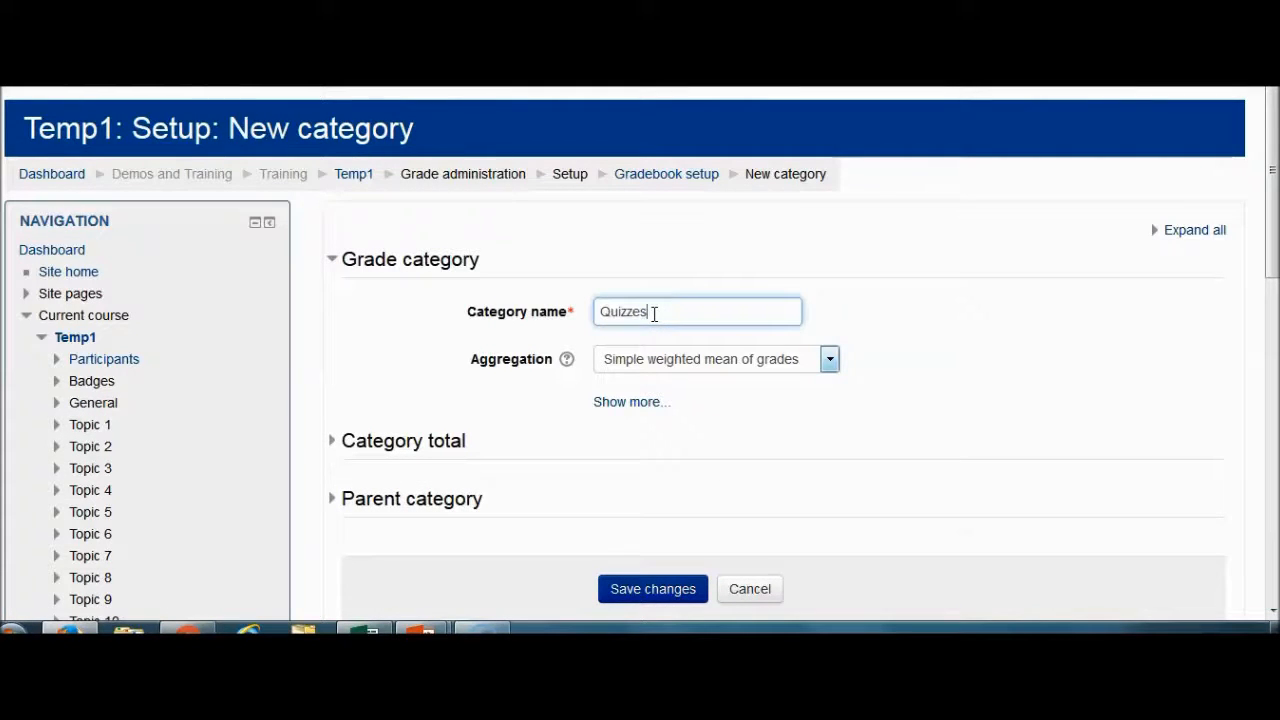
click(830, 359)
click(733, 516)
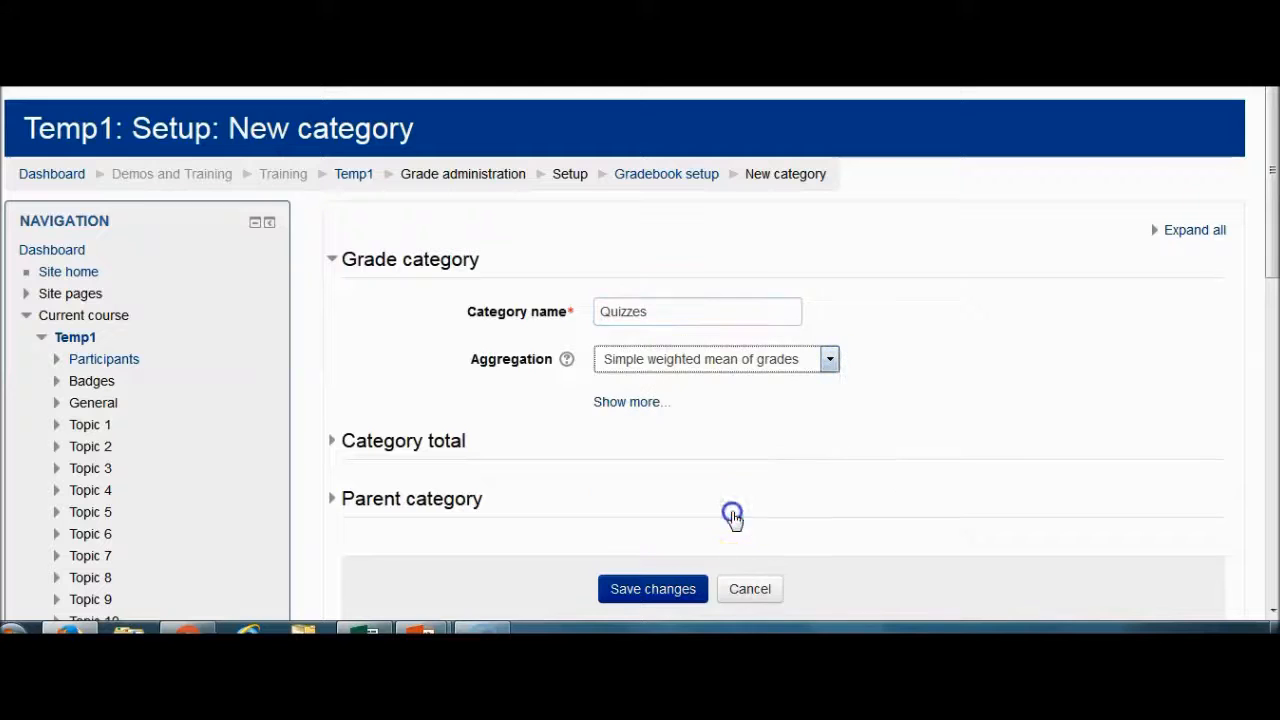
click(652, 589)
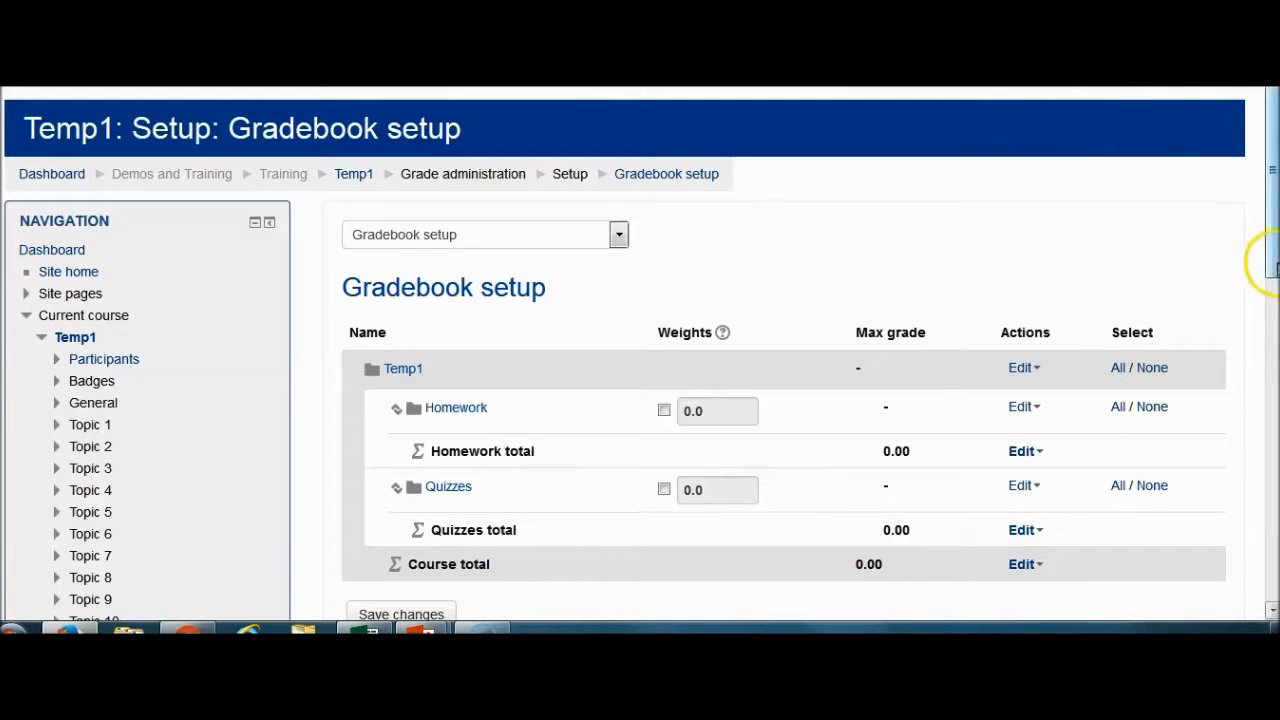
Add a grade item named HW1, assign it to the Homework grade category, and save it
drag(1271, 262, 1271, 357)
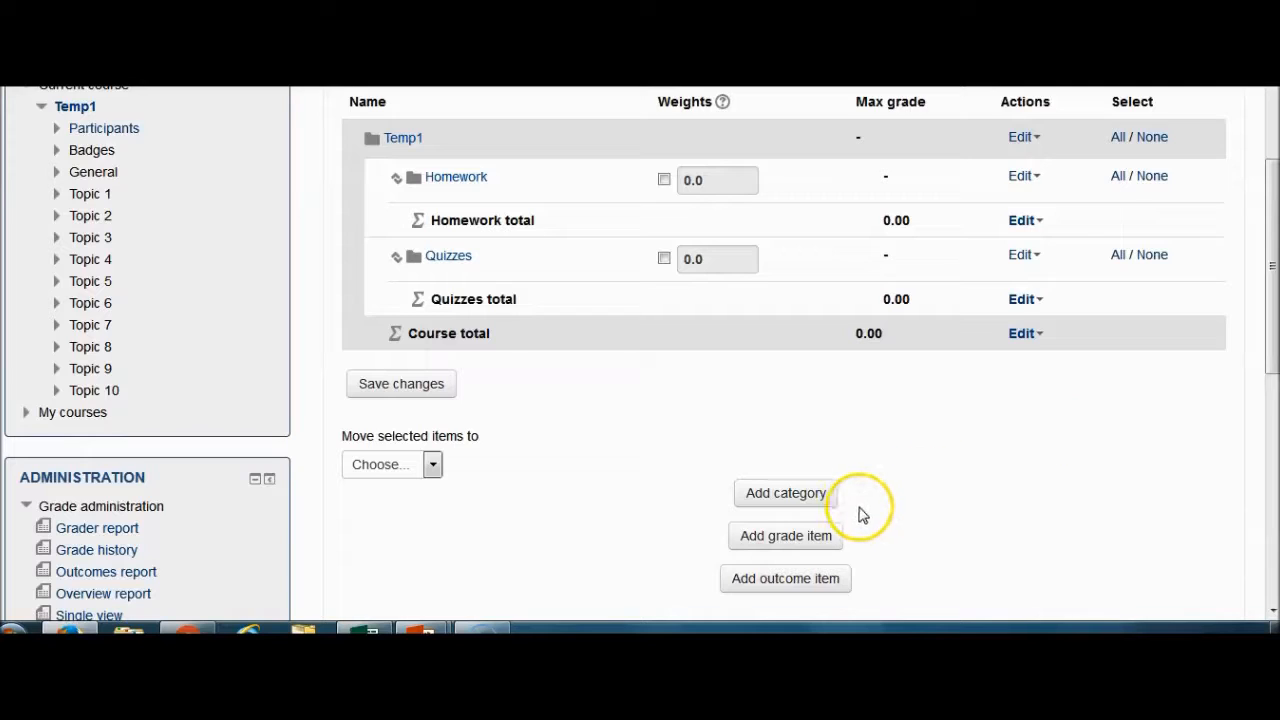
click(808, 541)
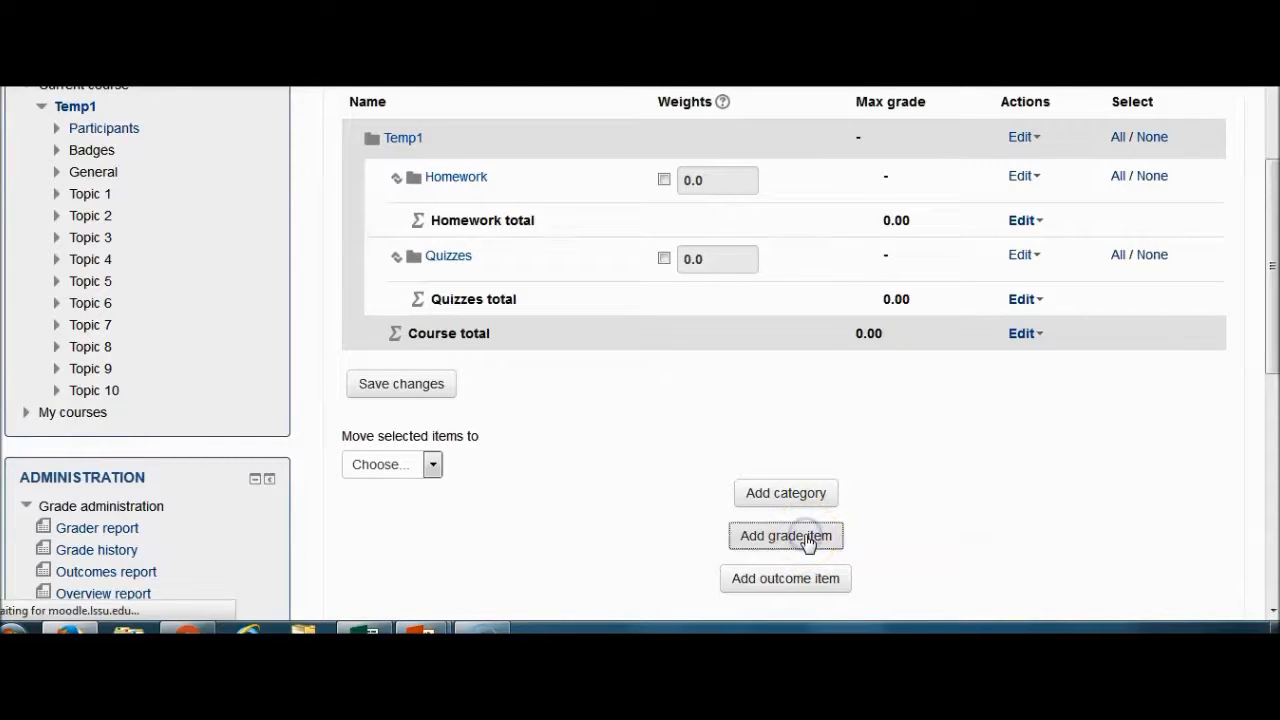
click(646, 313)
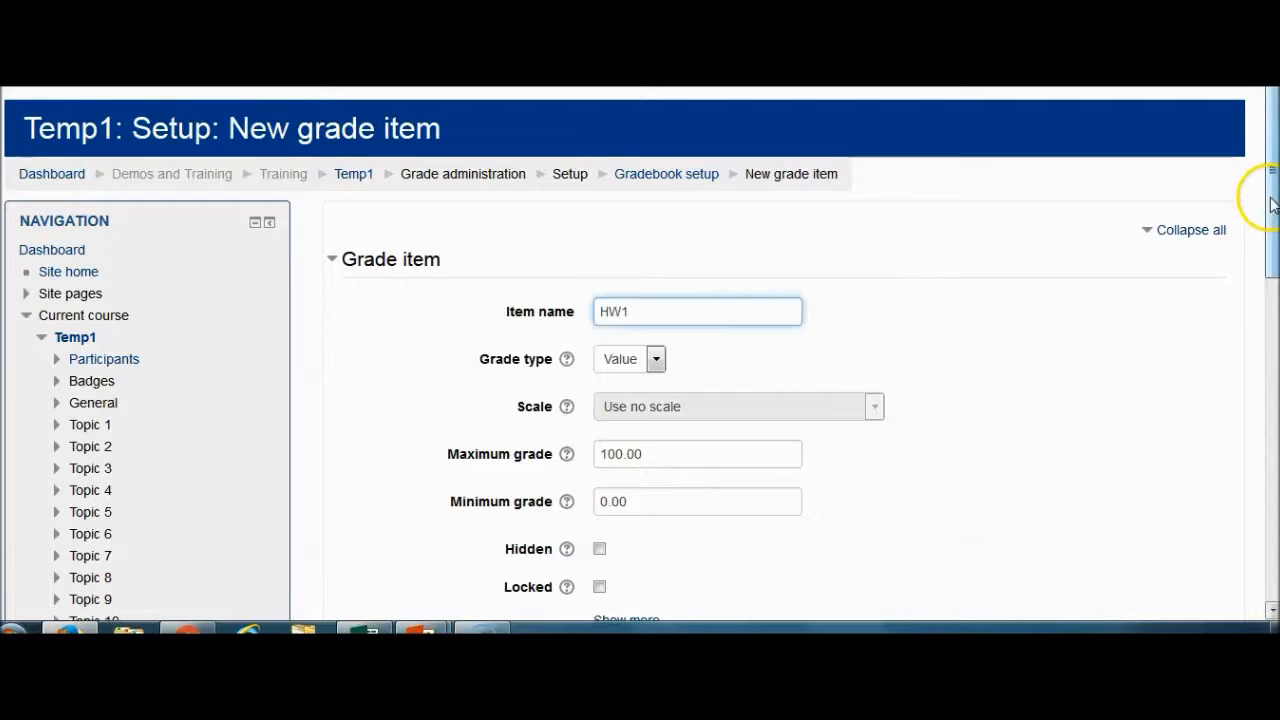
scroll(1266, 194, down, 2)
scroll(1266, 194, down, 3)
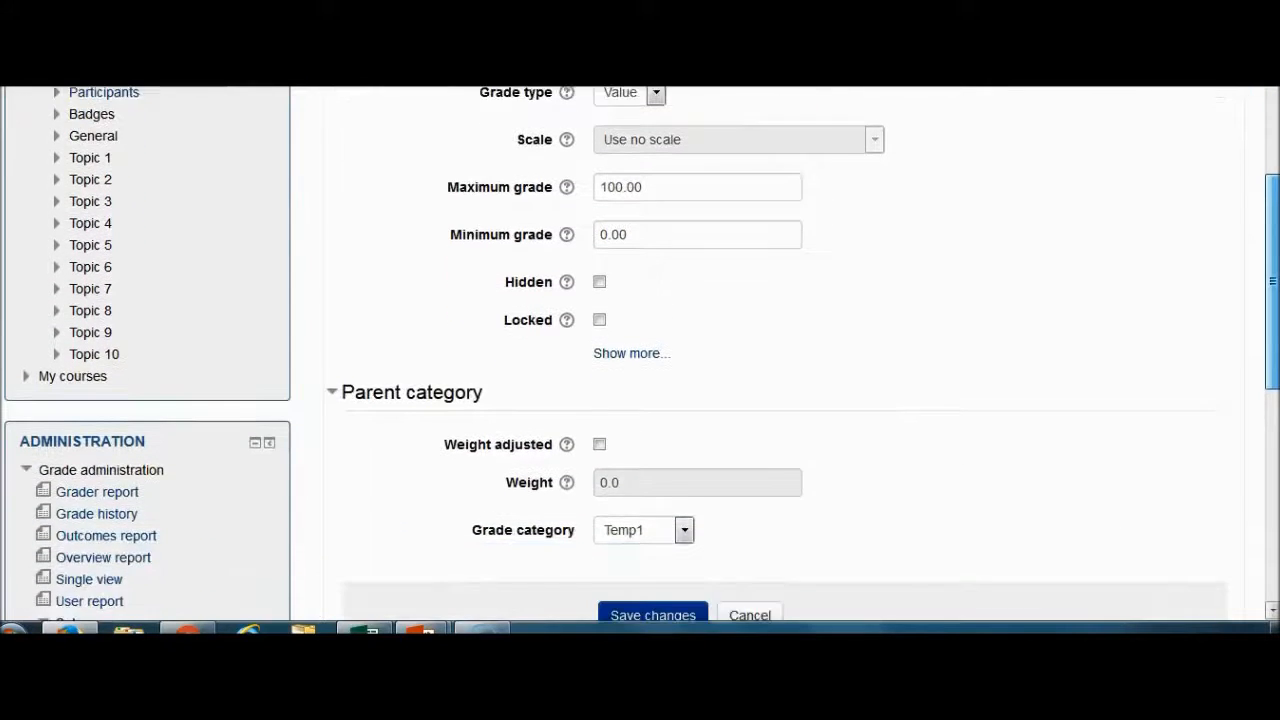
scroll(1266, 194, down, 2)
click(682, 441)
click(660, 482)
click(645, 530)
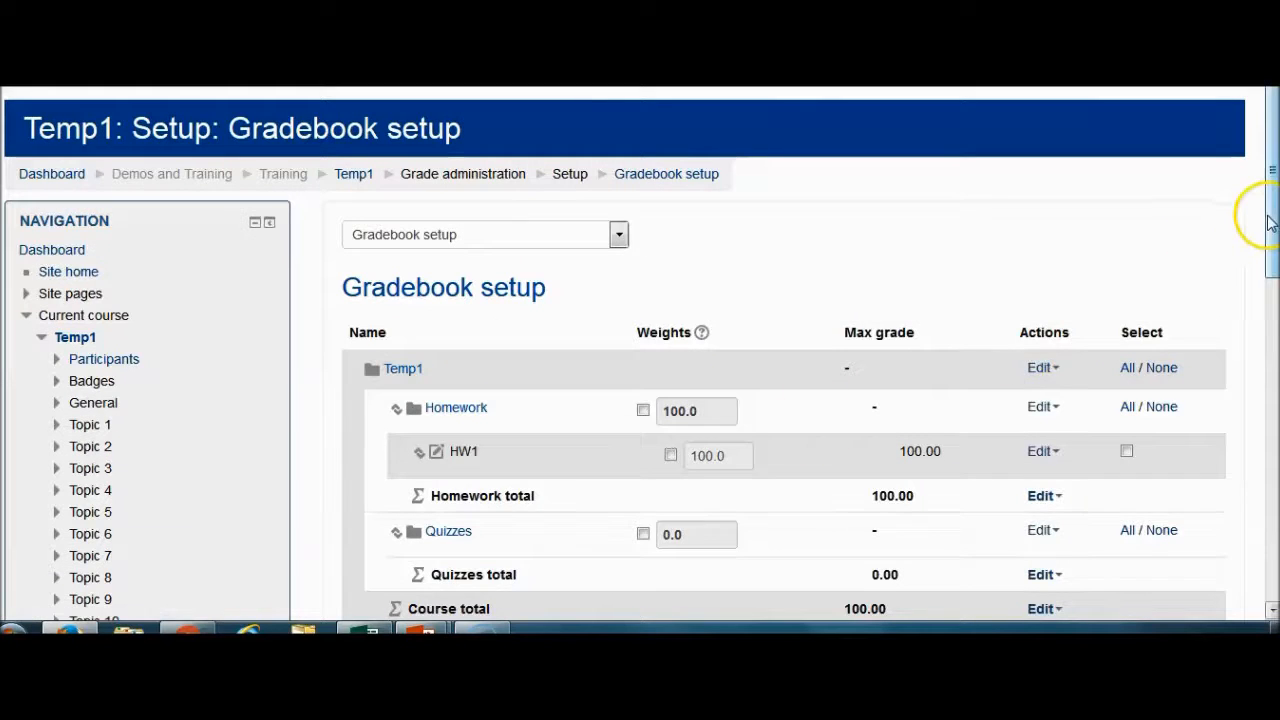
Add a grade item named HW2 under the default Temp1 grade category and save it
scroll(1273, 212, down, 5)
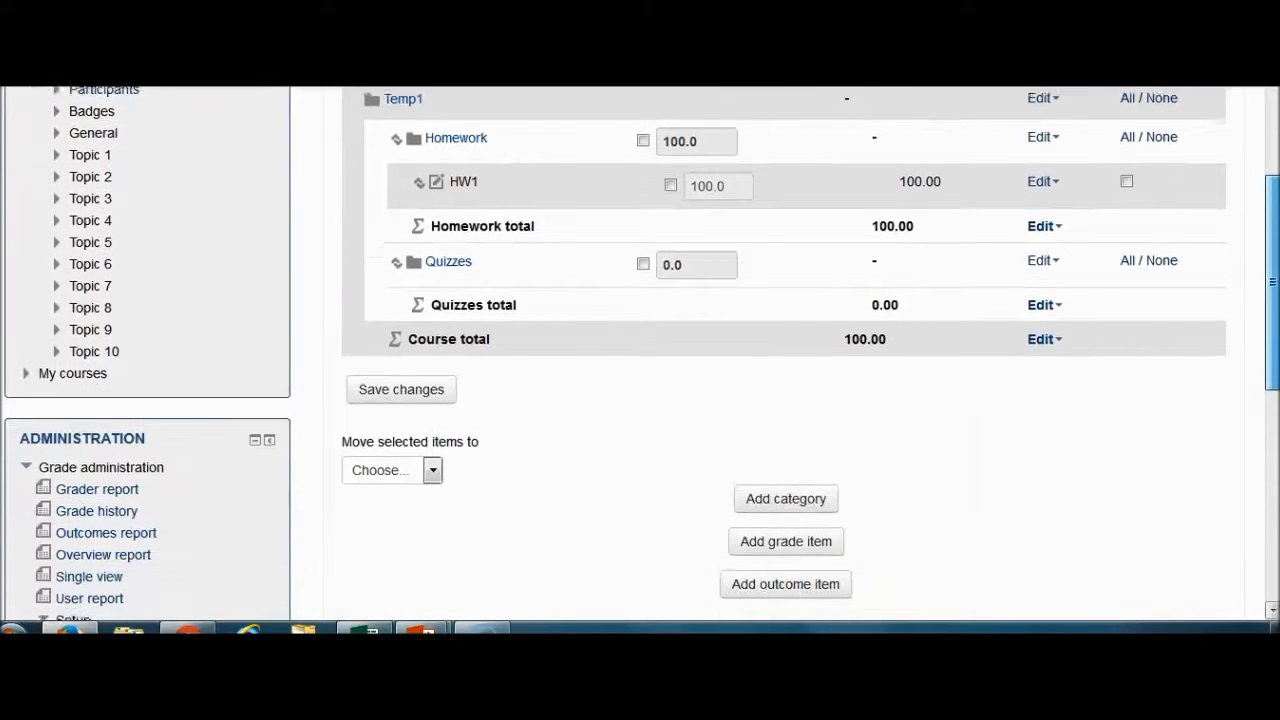
click(773, 540)
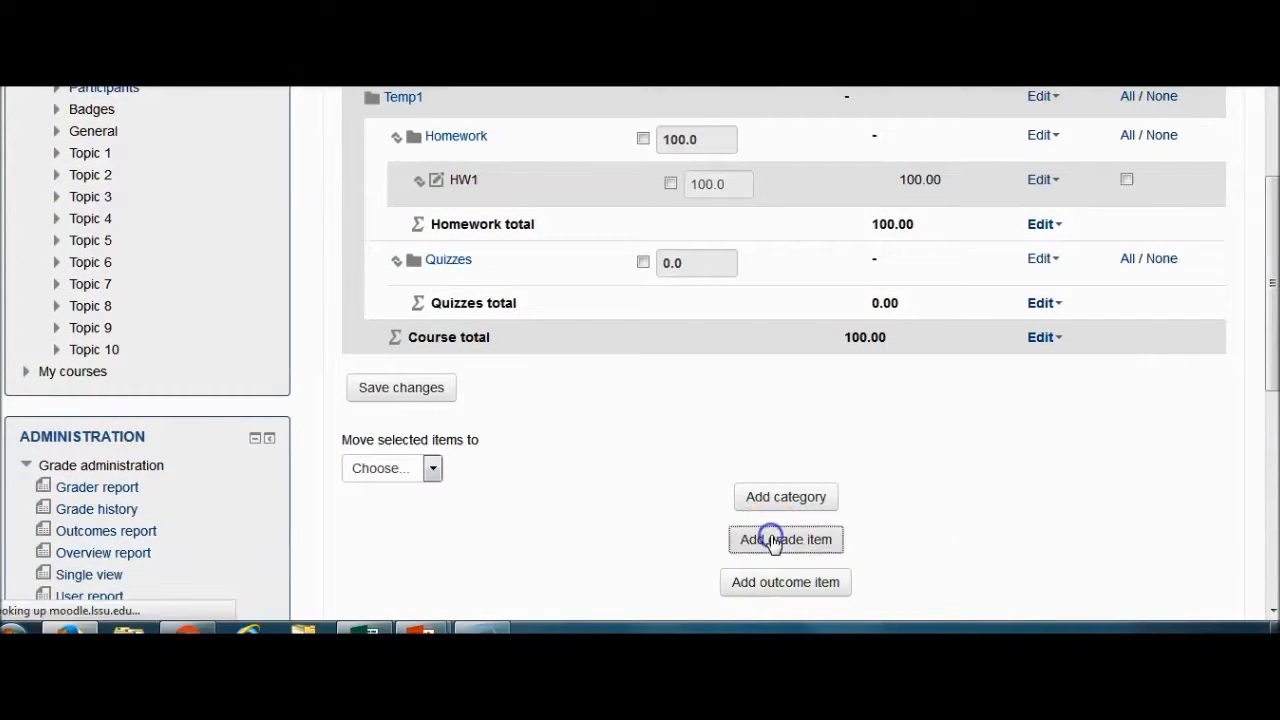
click(670, 313)
text(HW2)
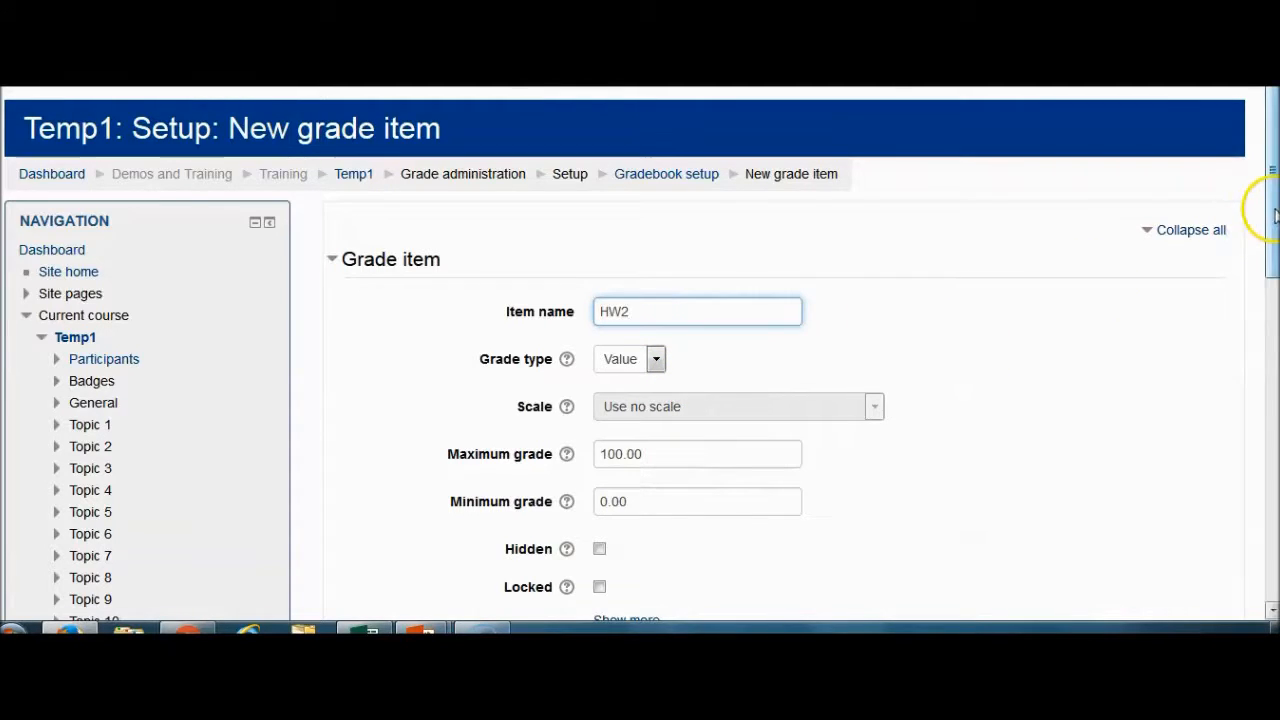
scroll(1265, 250, down, 3)
scroll(1274, 283, down, 3)
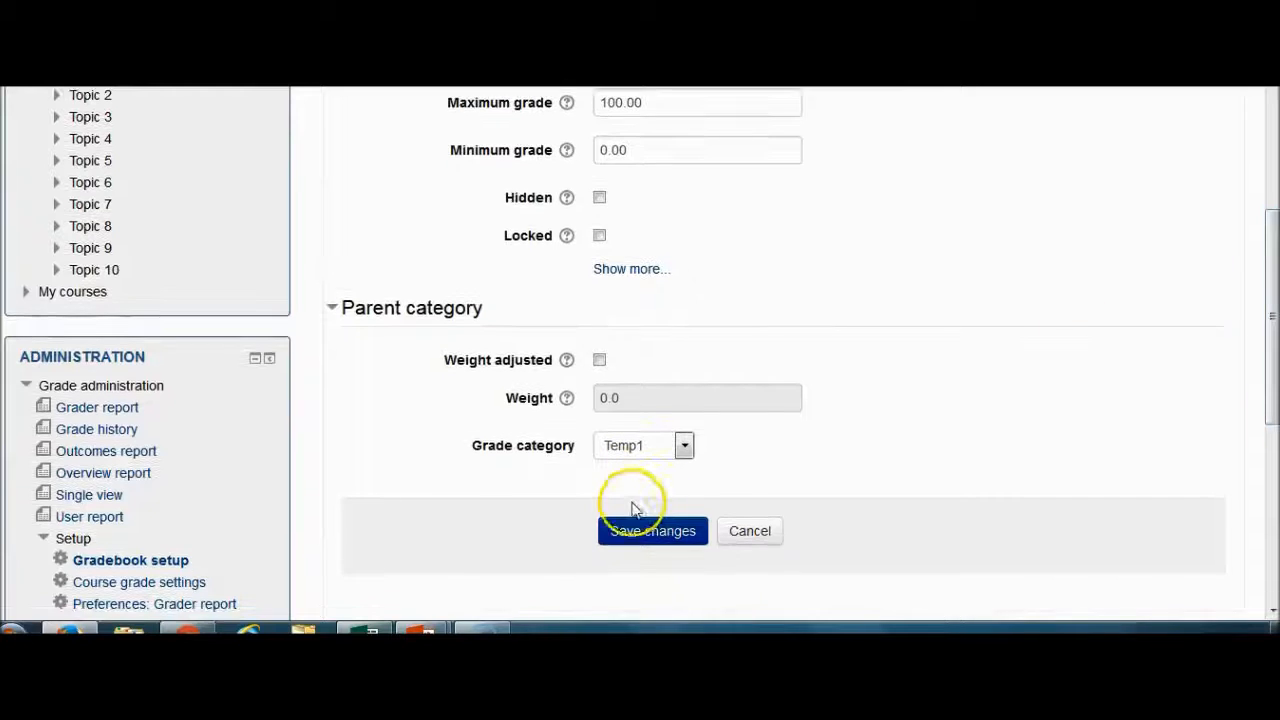
click(633, 536)
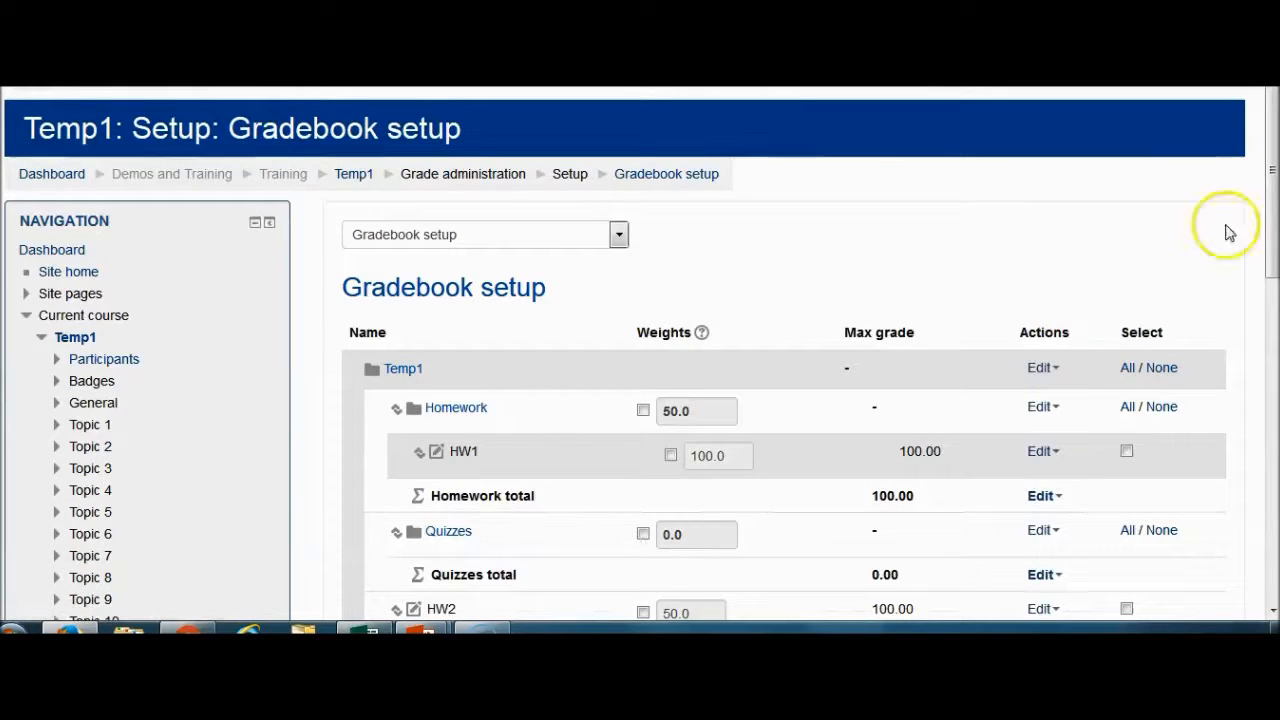
Move the HW2 grade item into the Homework category, directly below HW1
scroll(1272, 200, down, 3)
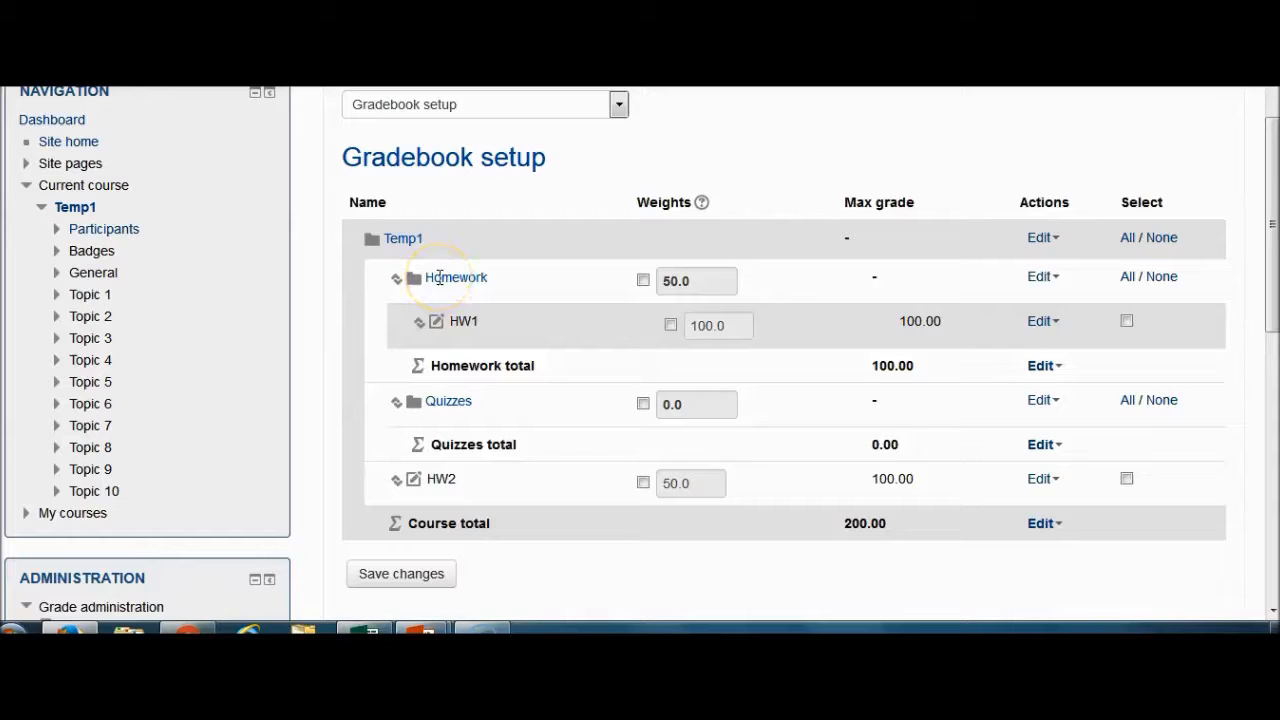
click(396, 484)
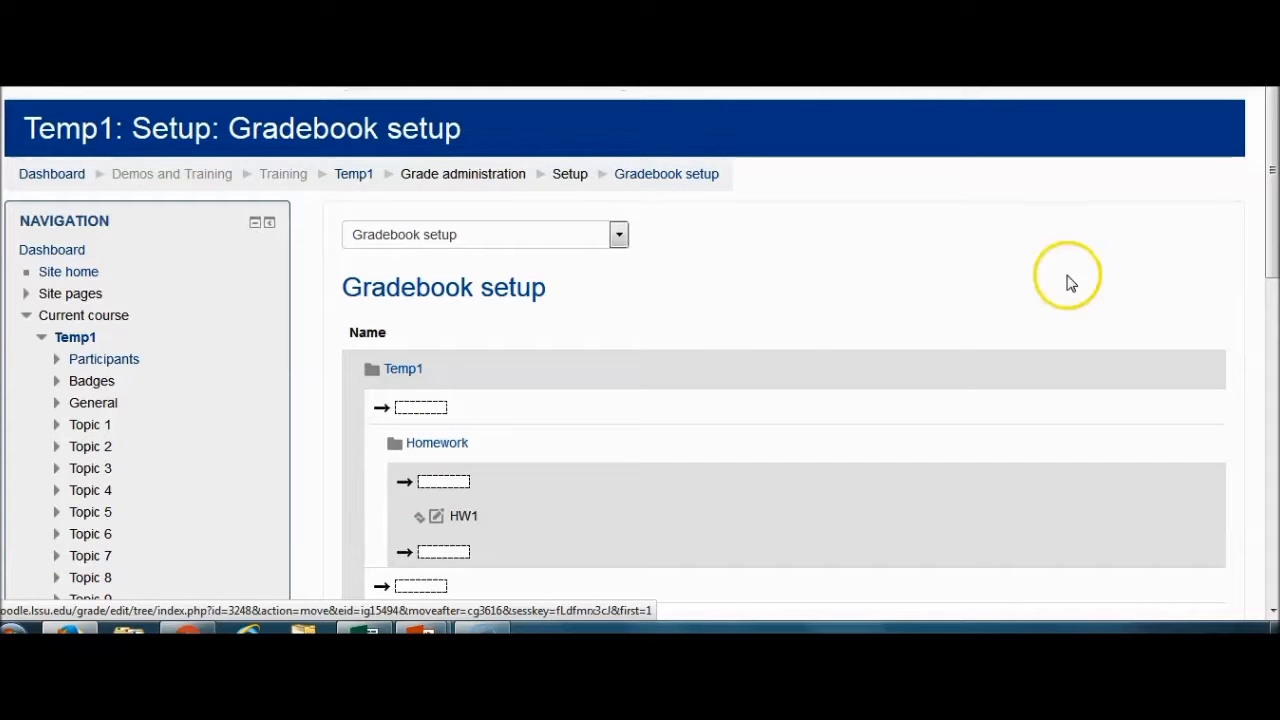
drag(1272, 172, 1271, 245)
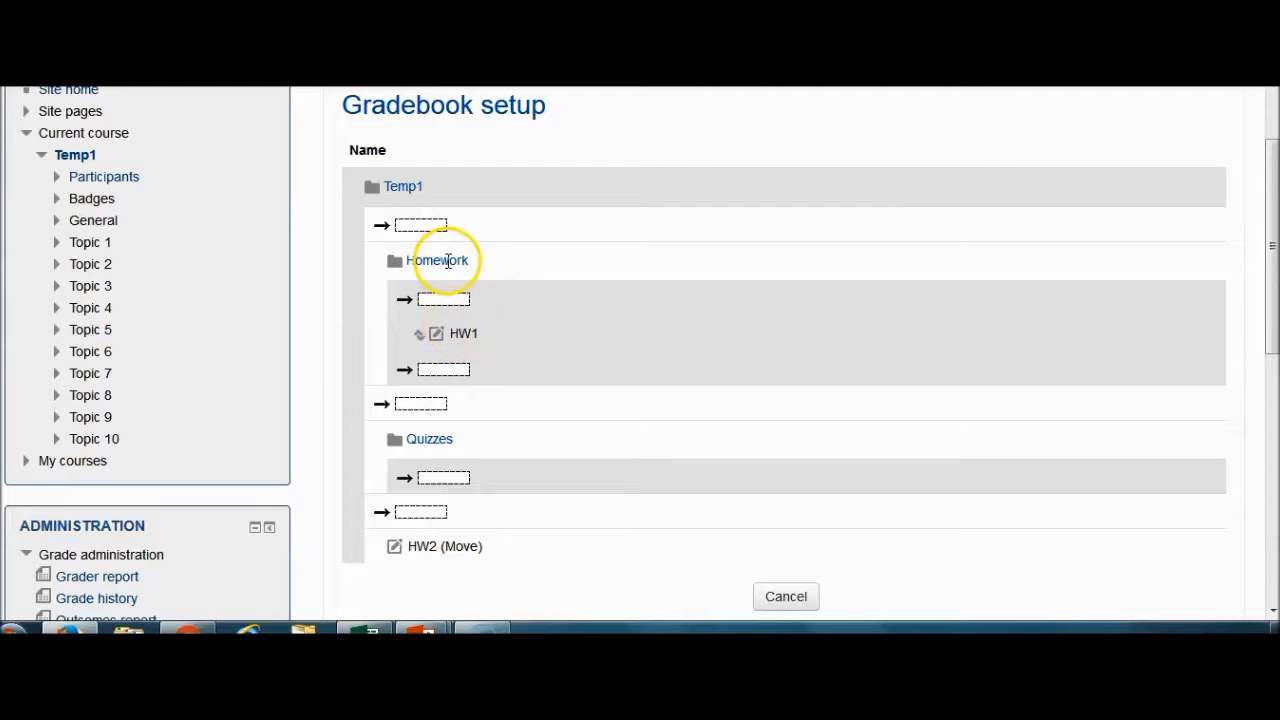
click(452, 371)
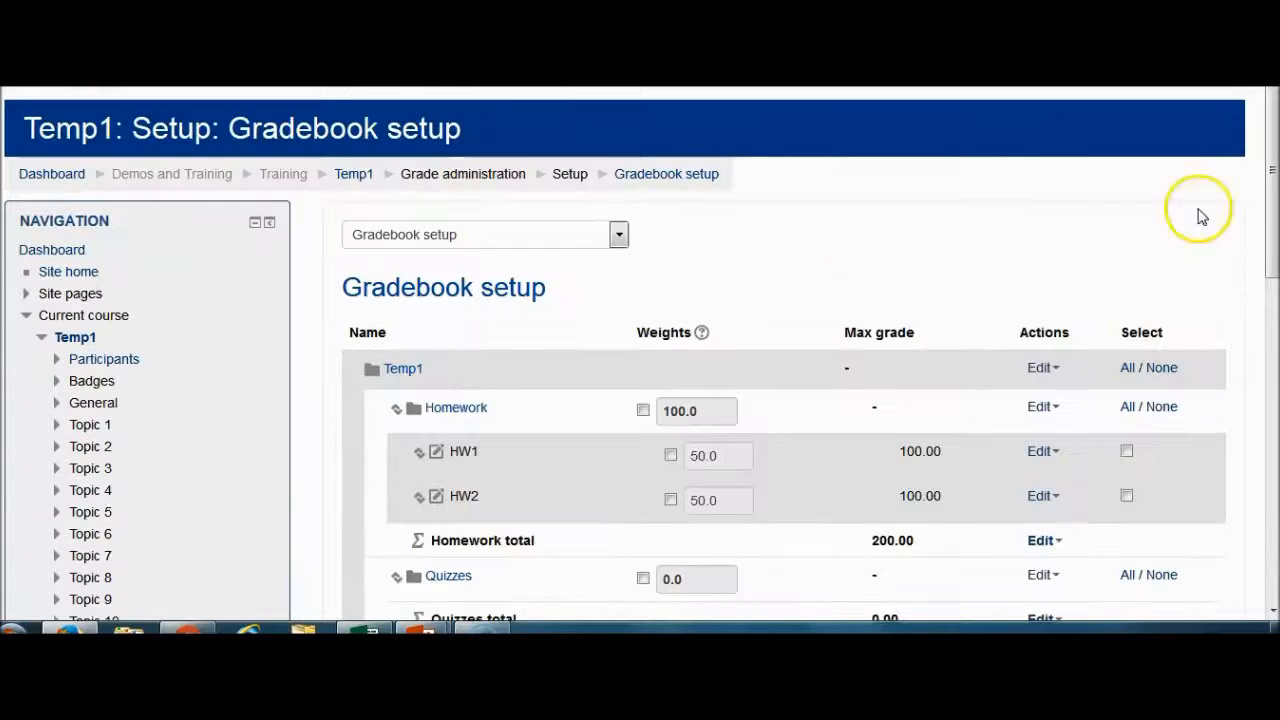
Save the current weights and arrangement of the gradebook setup
drag(1272, 228, 863, 329)
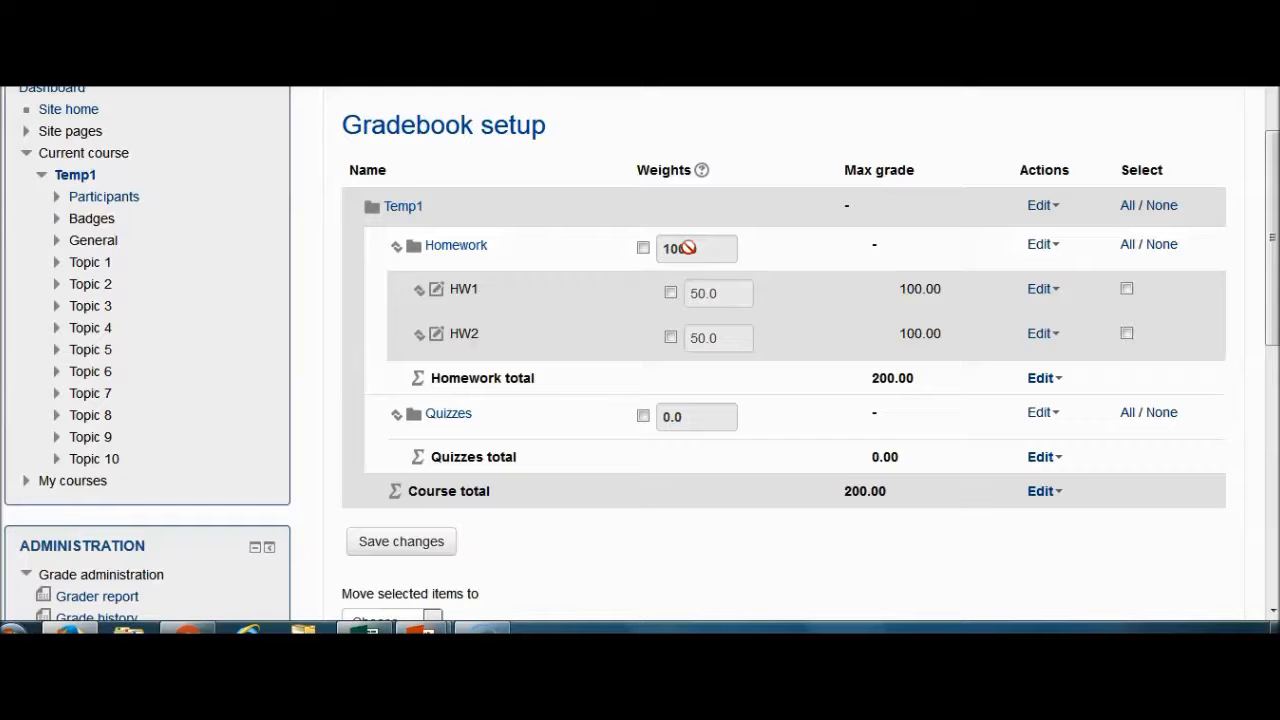
click(410, 545)
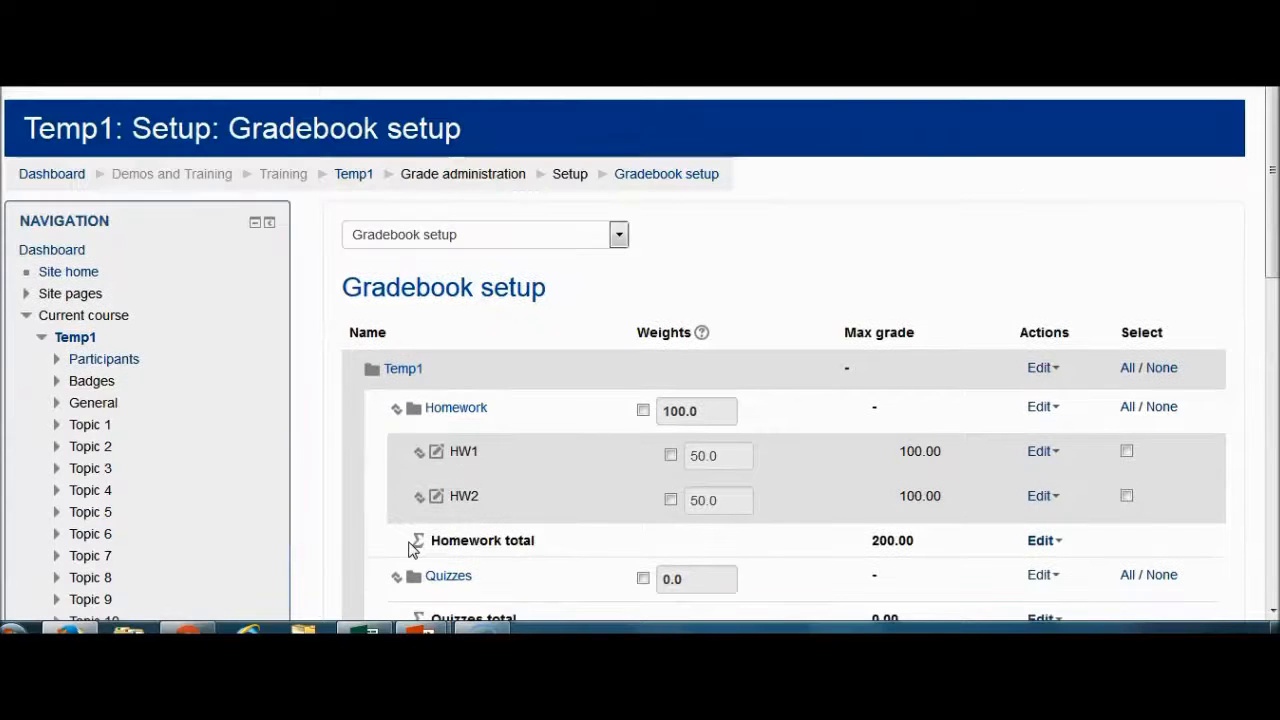
drag(1272, 136, 1274, 258)
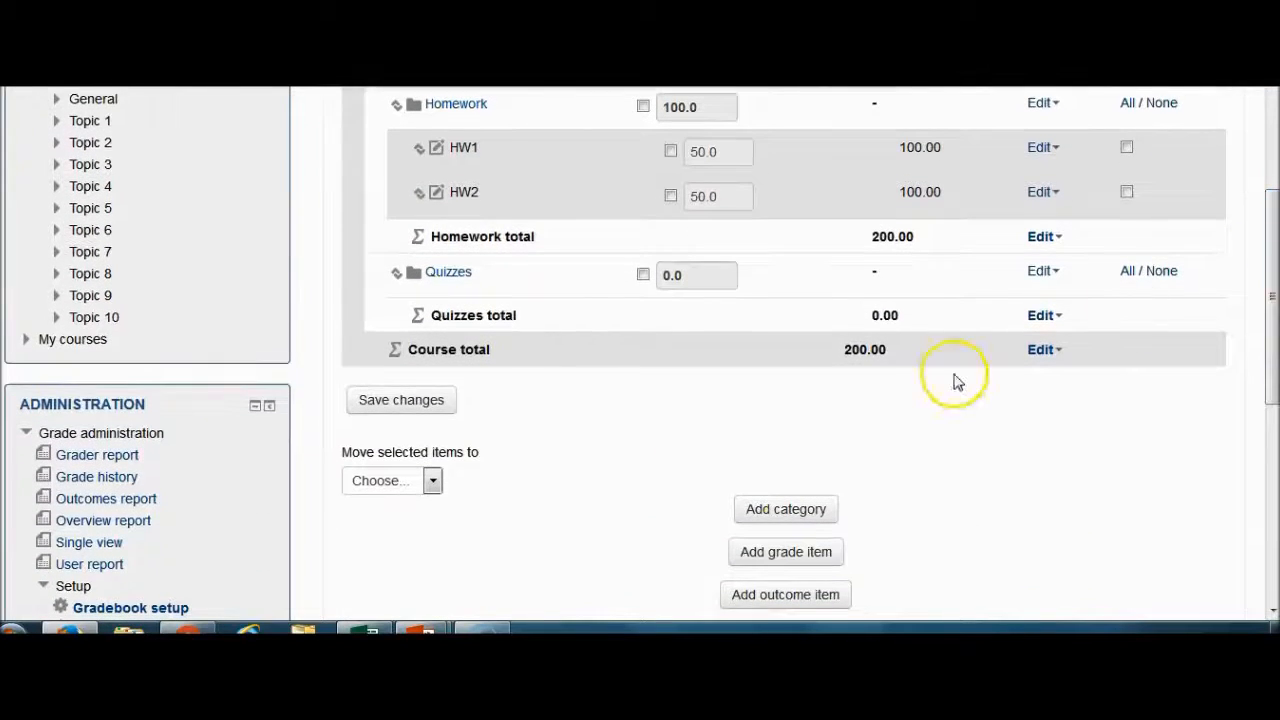
Add a grade item named Quiz1, assign it to the Quizzes grade category, and save it
click(789, 560)
click(647, 310)
text(Q)
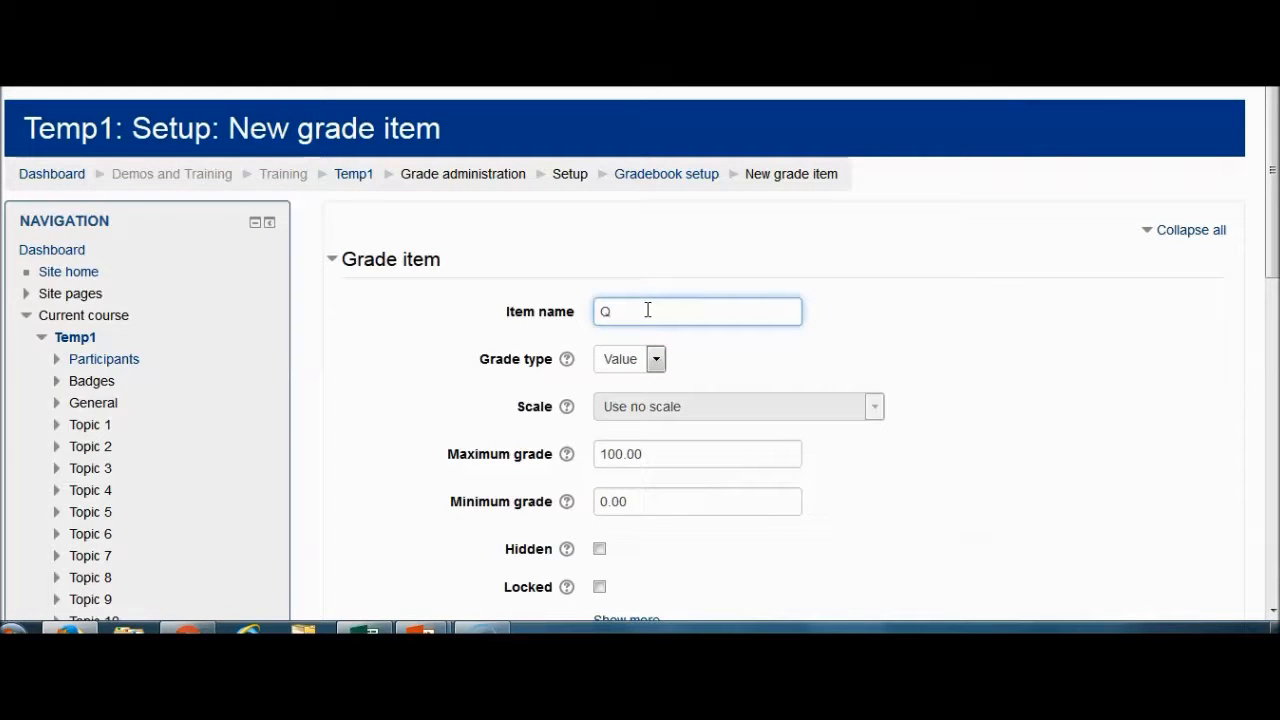
text(uiz1)
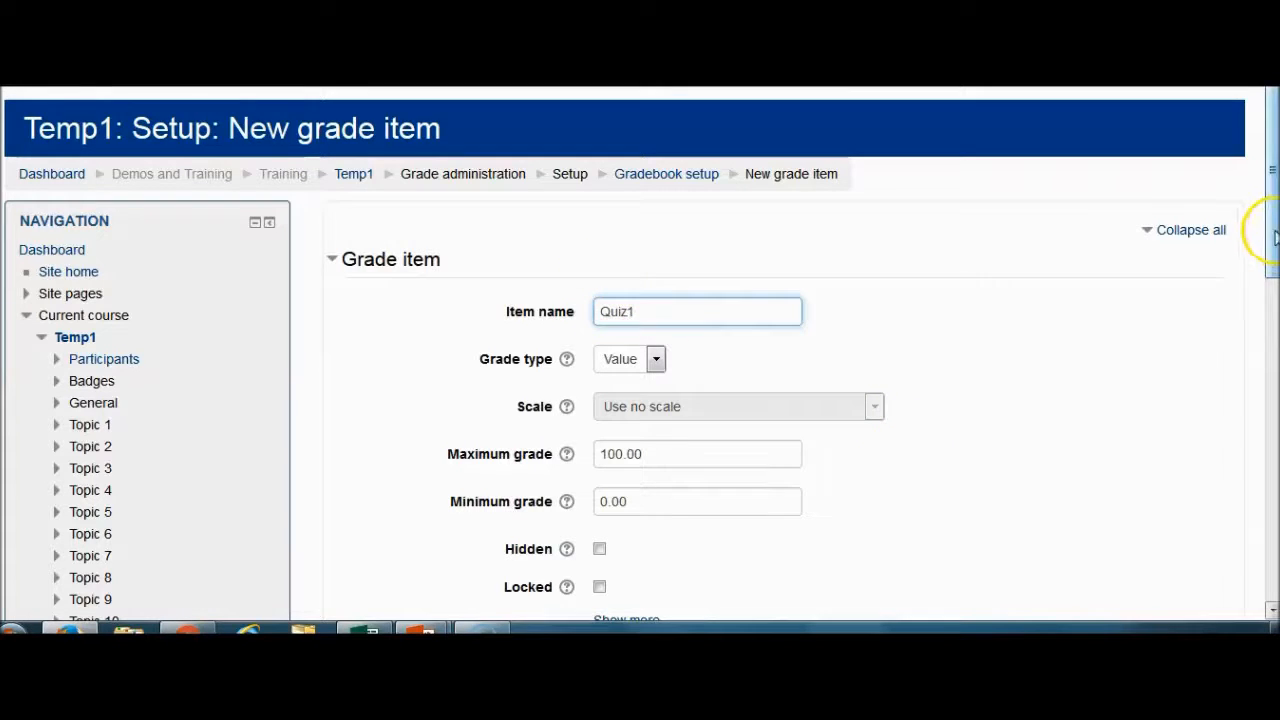
scroll(1274, 236, down, 3)
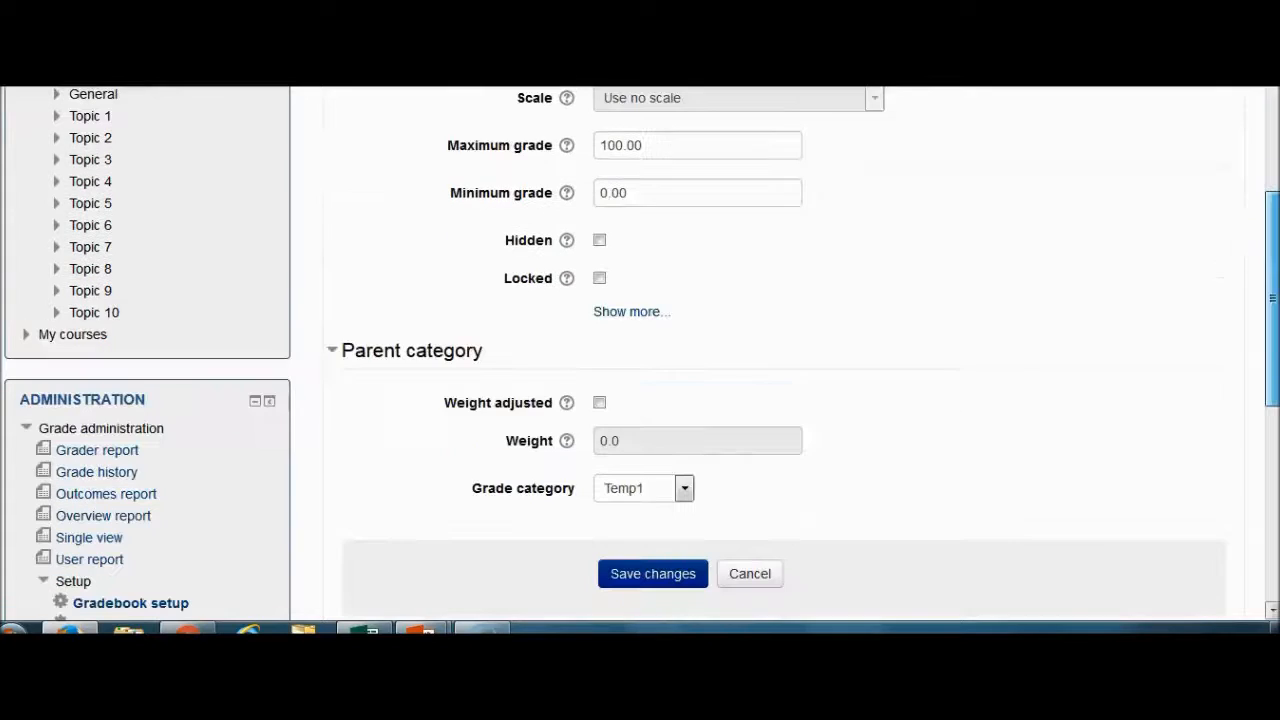
click(683, 492)
click(658, 545)
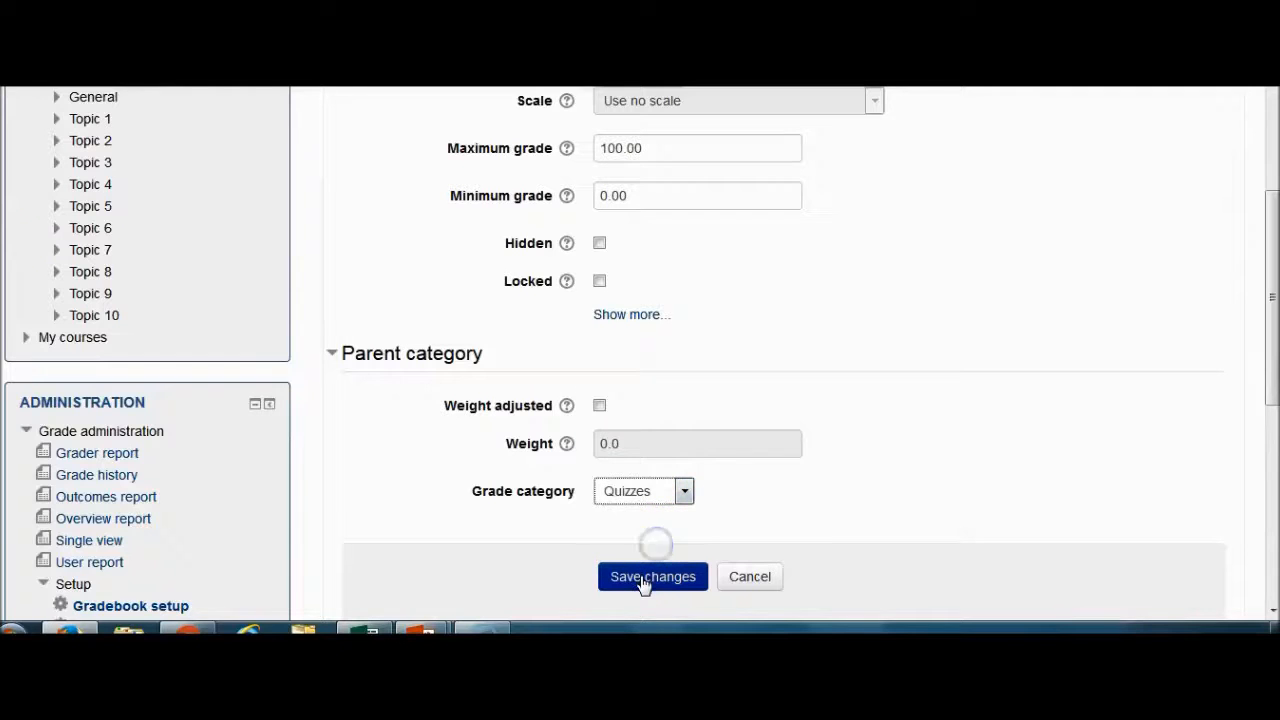
click(643, 580)
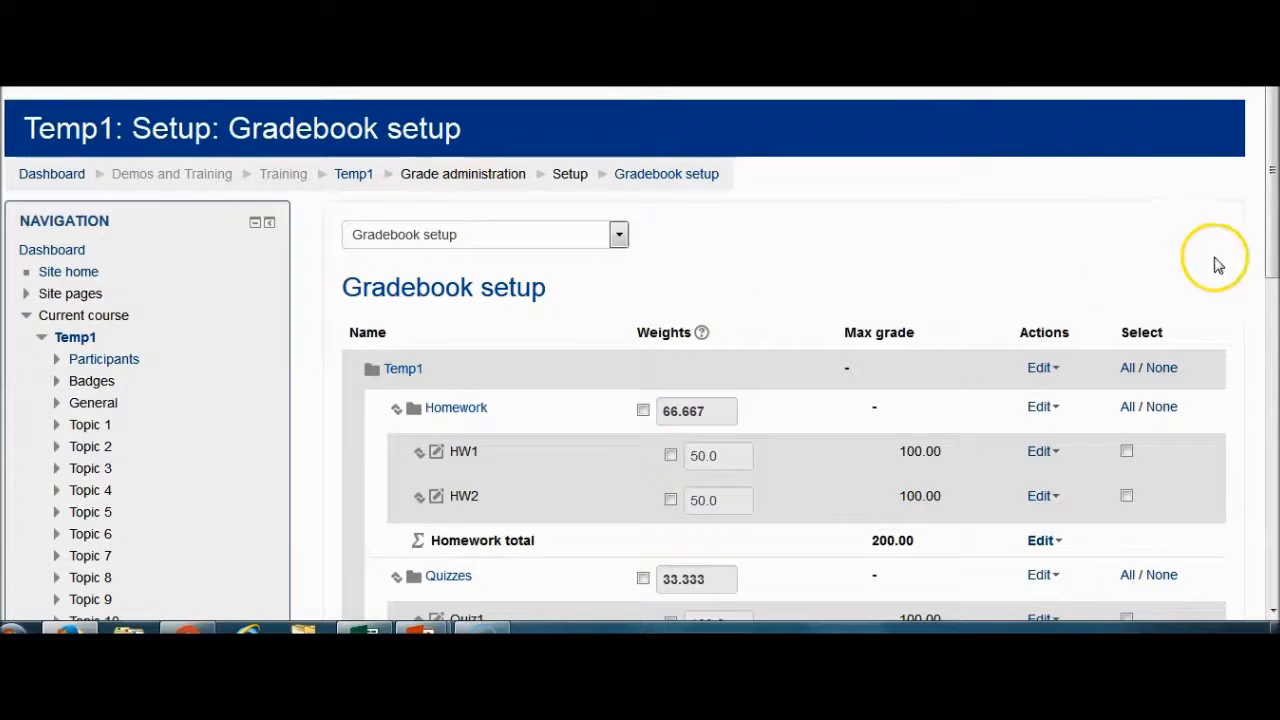
scroll(1268, 222, down, 2)
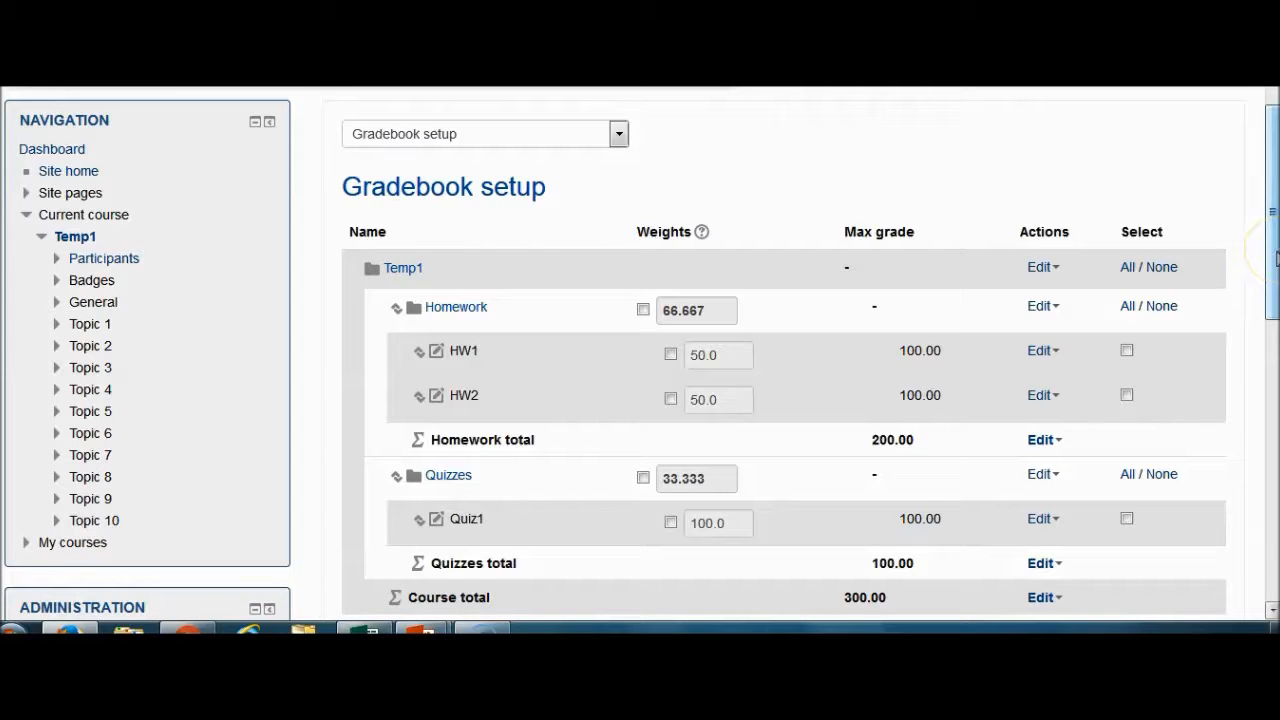
drag(1277, 261, 1277, 326)
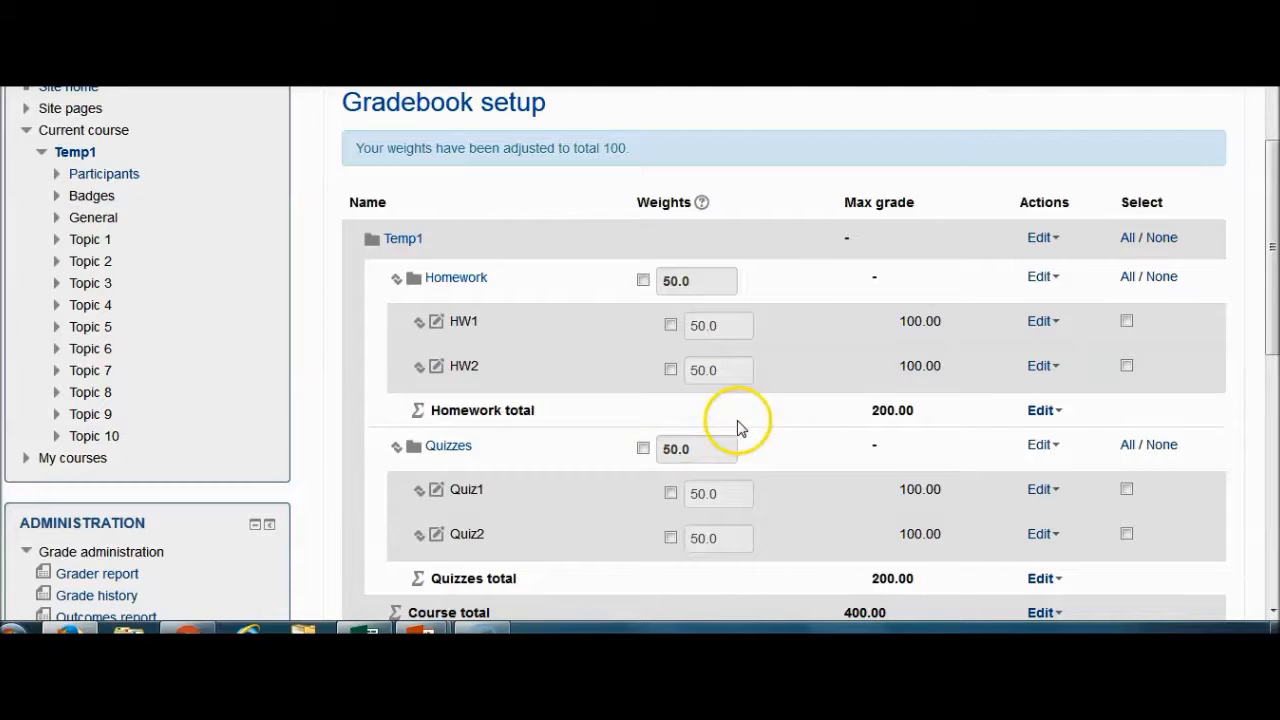
Override the Quizzes category weight with 60 and save the gradebook setup
drag(1272, 248, 1272, 268)
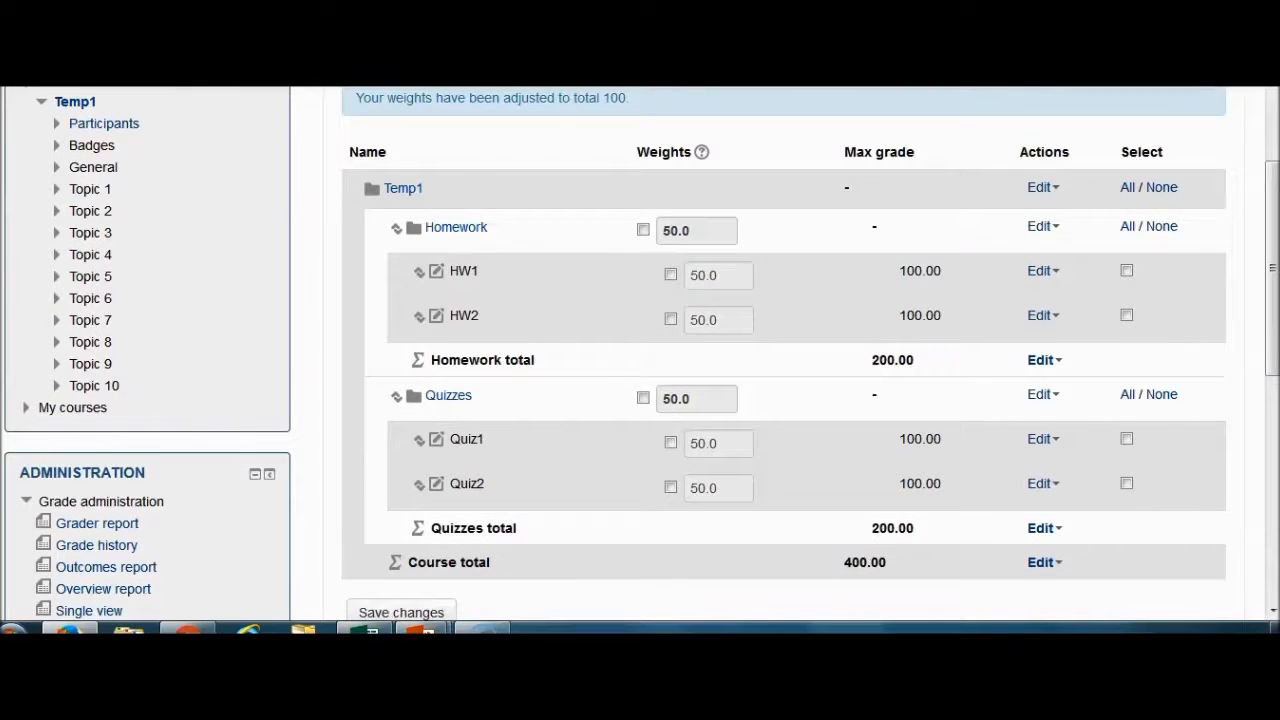
click(643, 399)
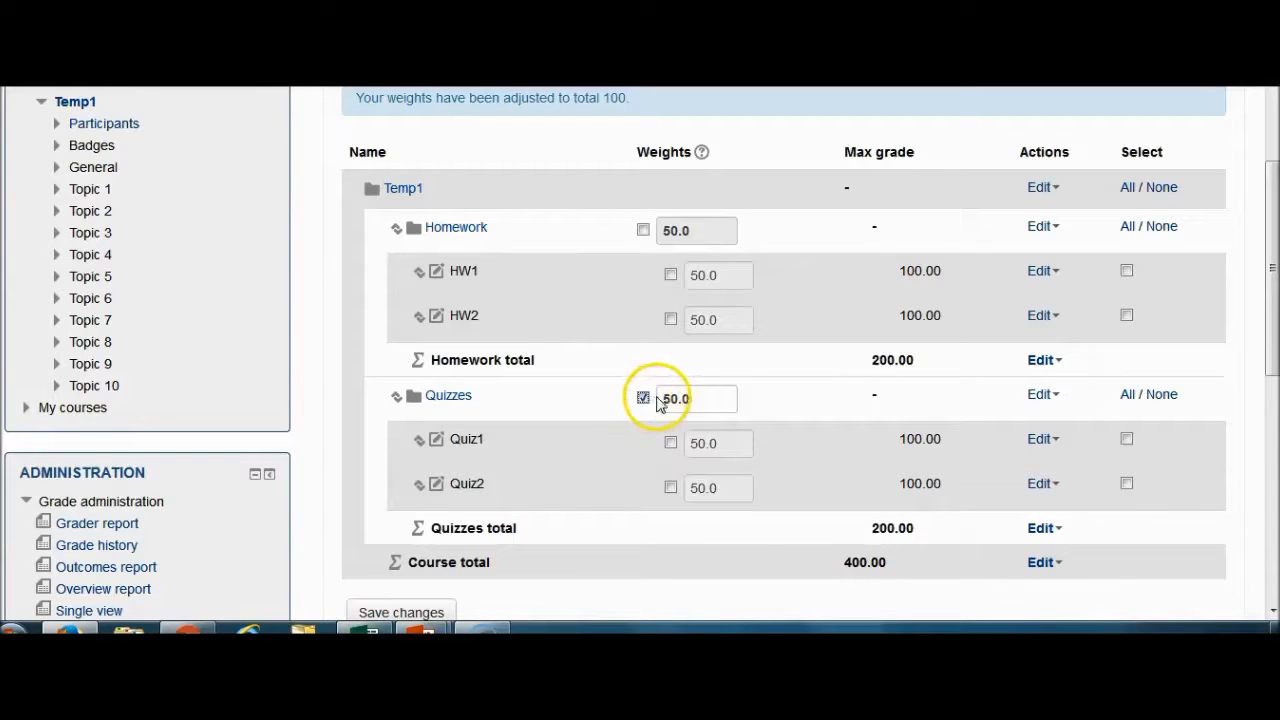
drag(704, 399, 603, 402)
text(6)
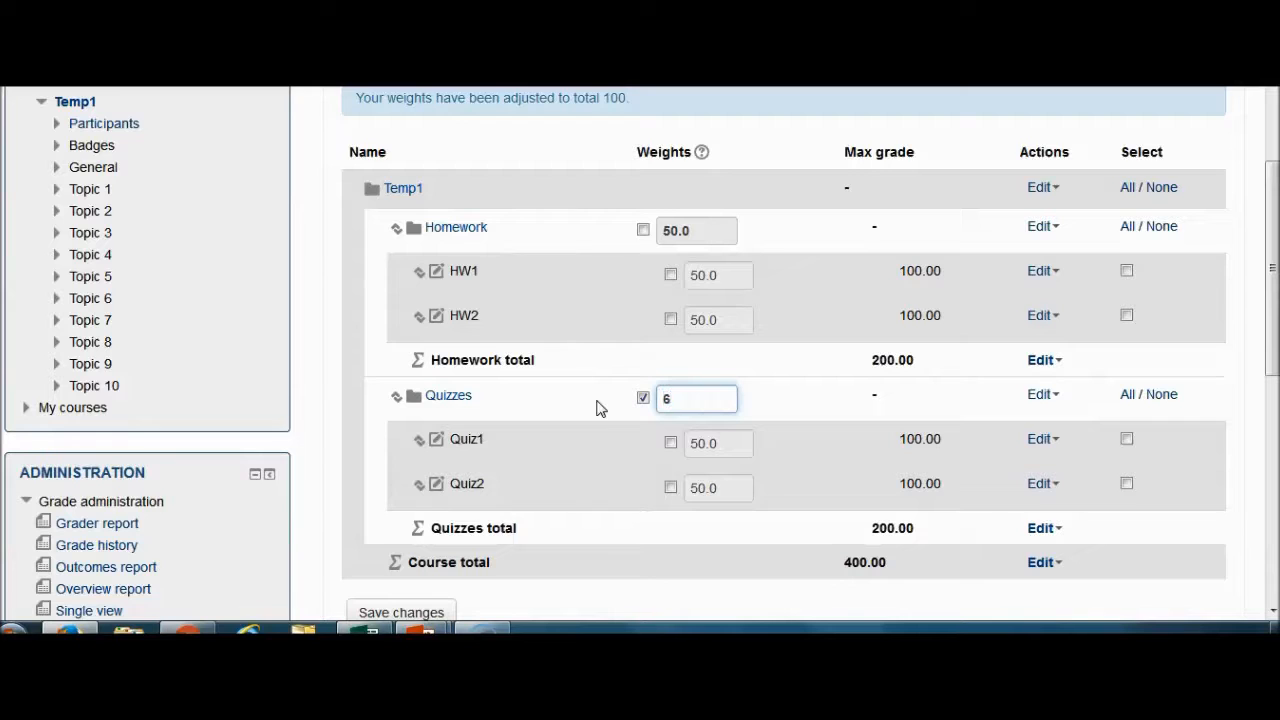
text(0)
click(410, 612)
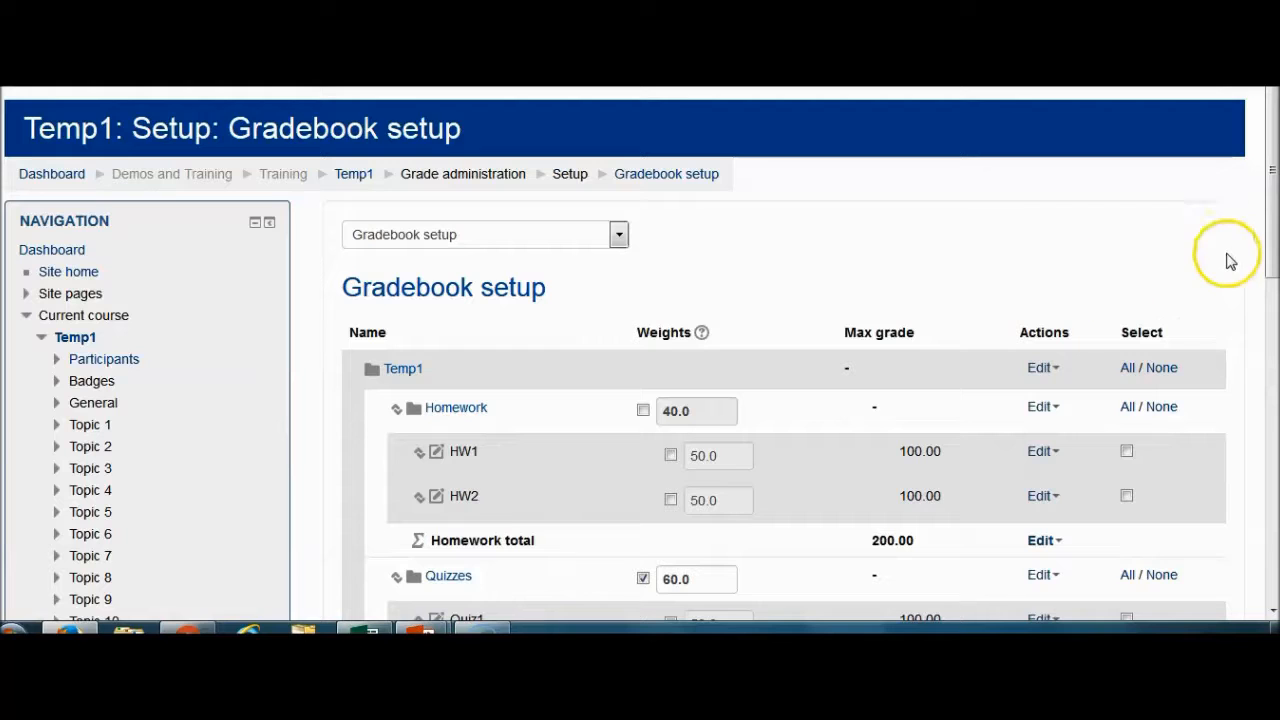
Add a grade item named Final under the default Temp1 grade category and save it
drag(1273, 190, 1277, 261)
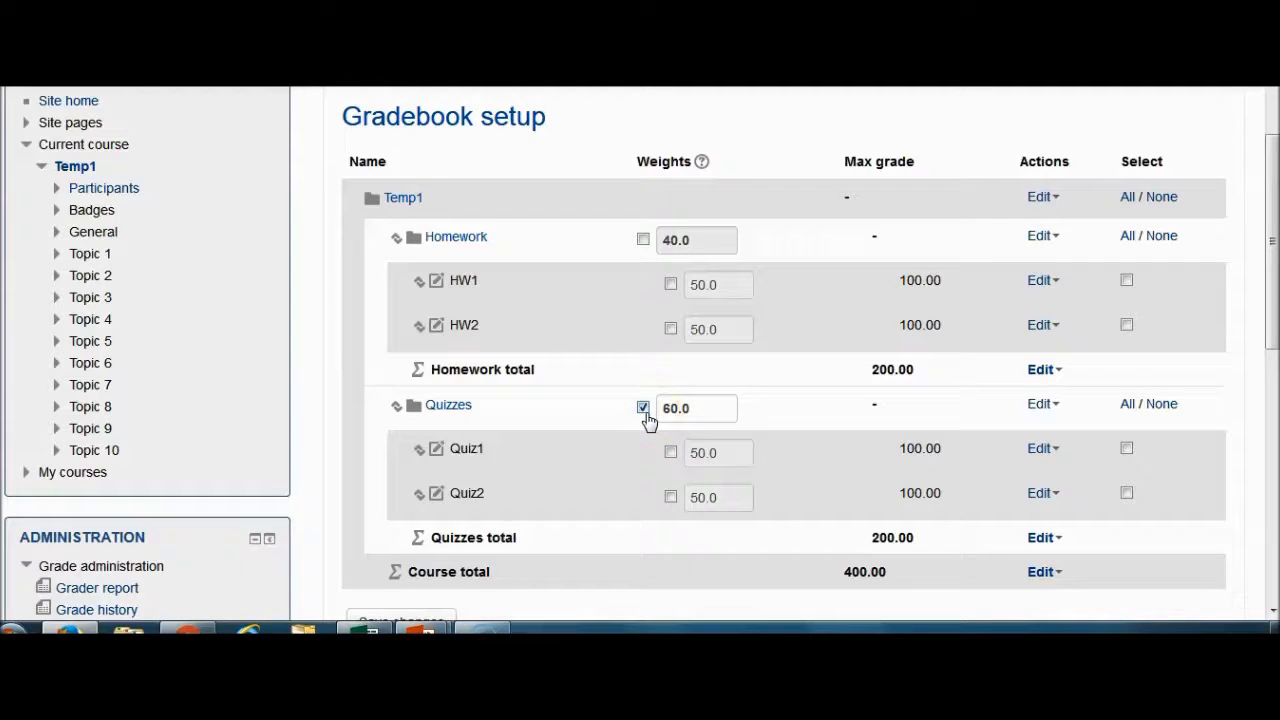
click(643, 240)
drag(1263, 277, 1275, 386)
click(807, 525)
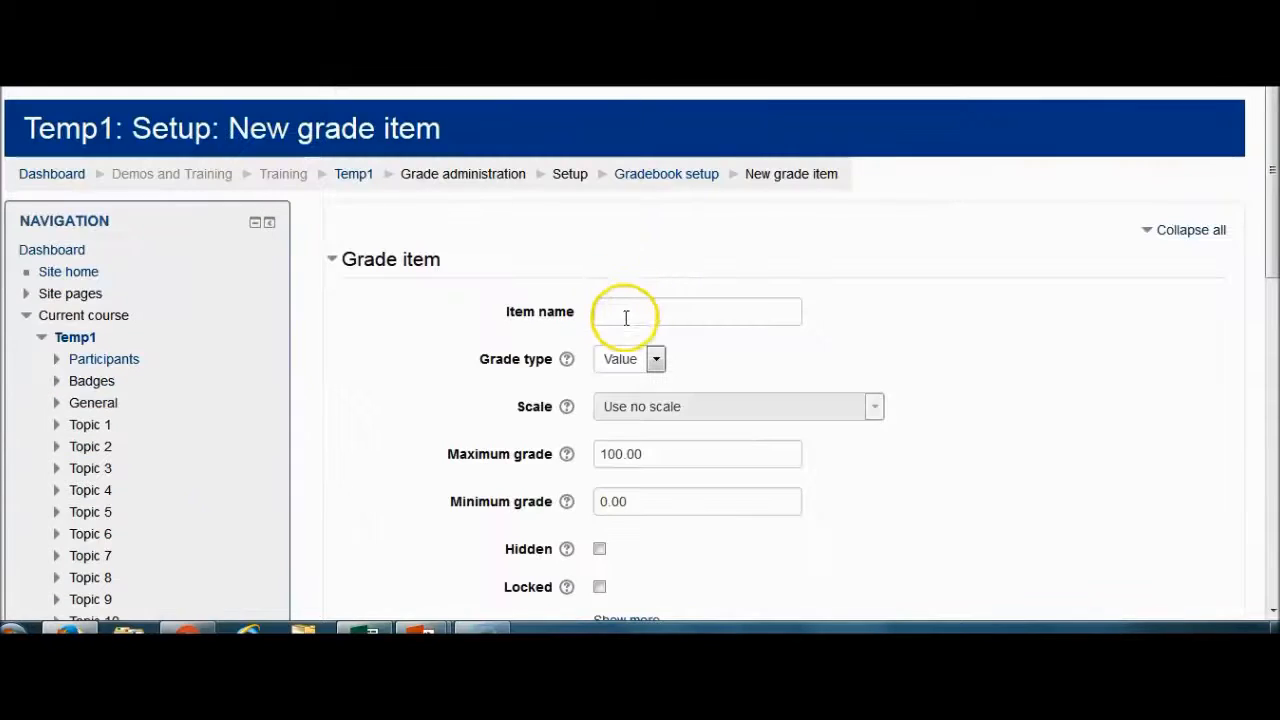
click(626, 318)
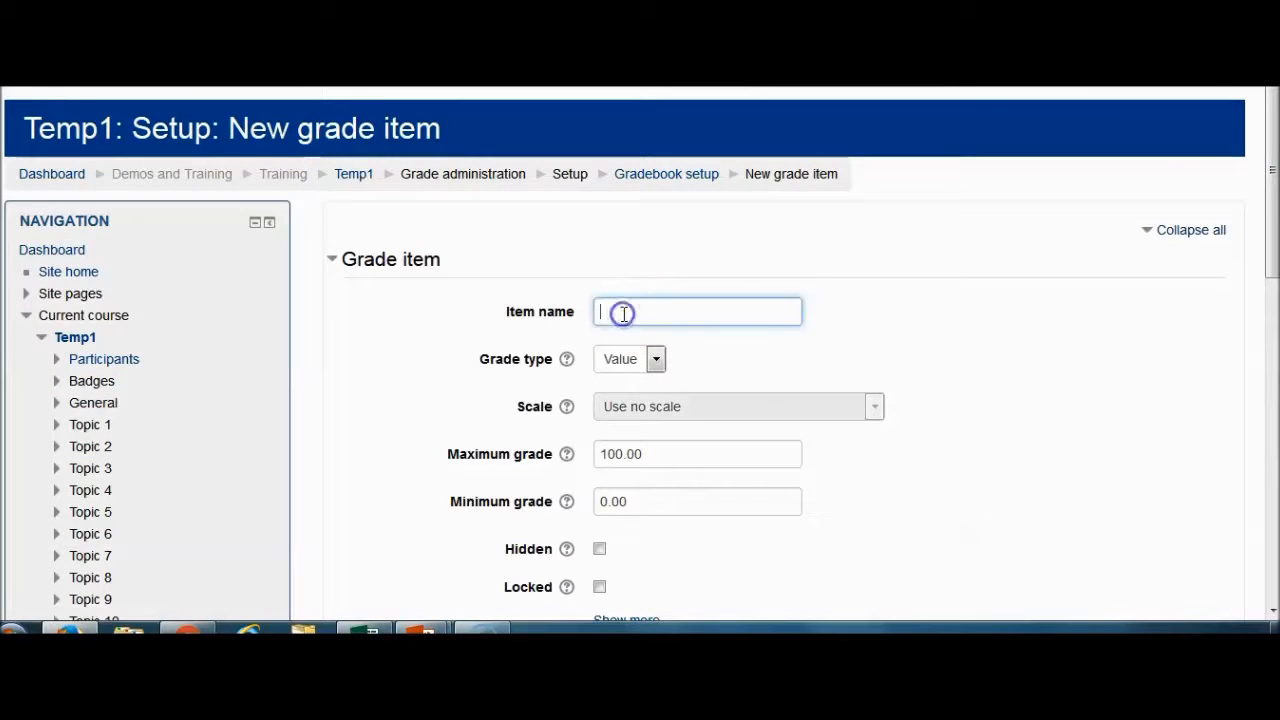
text(Final)
drag(1275, 200, 1275, 294)
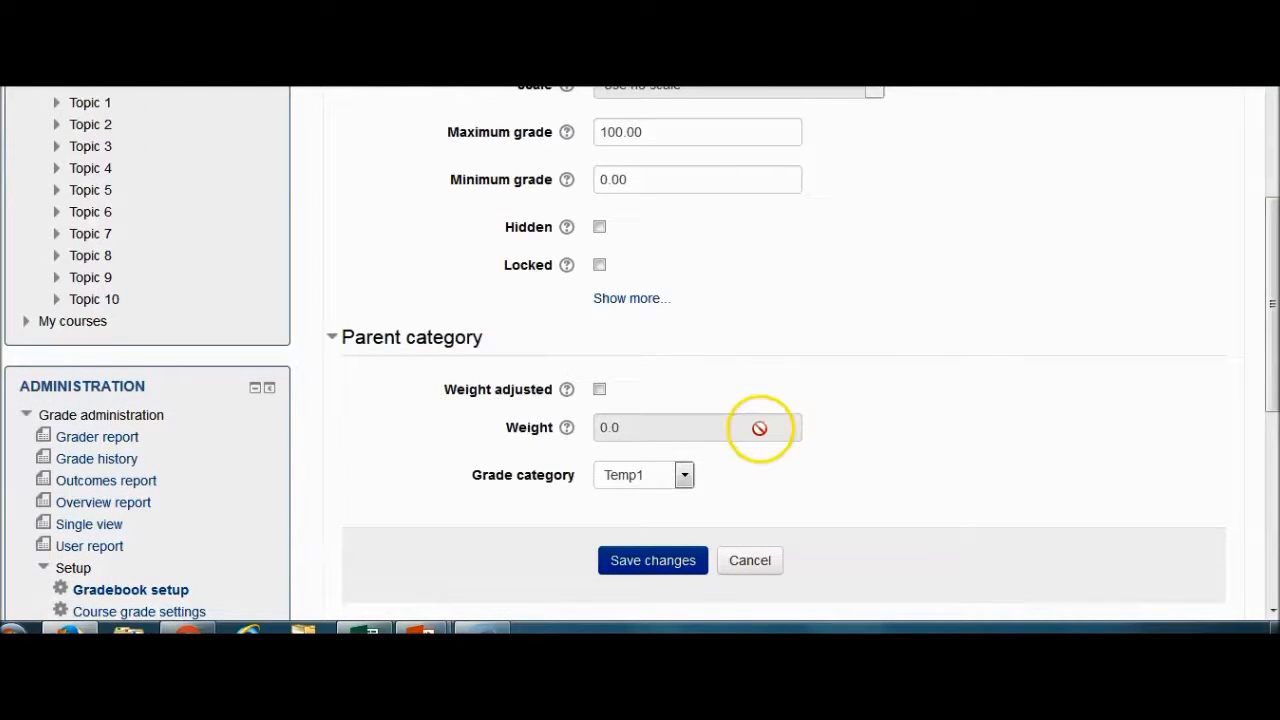
click(641, 544)
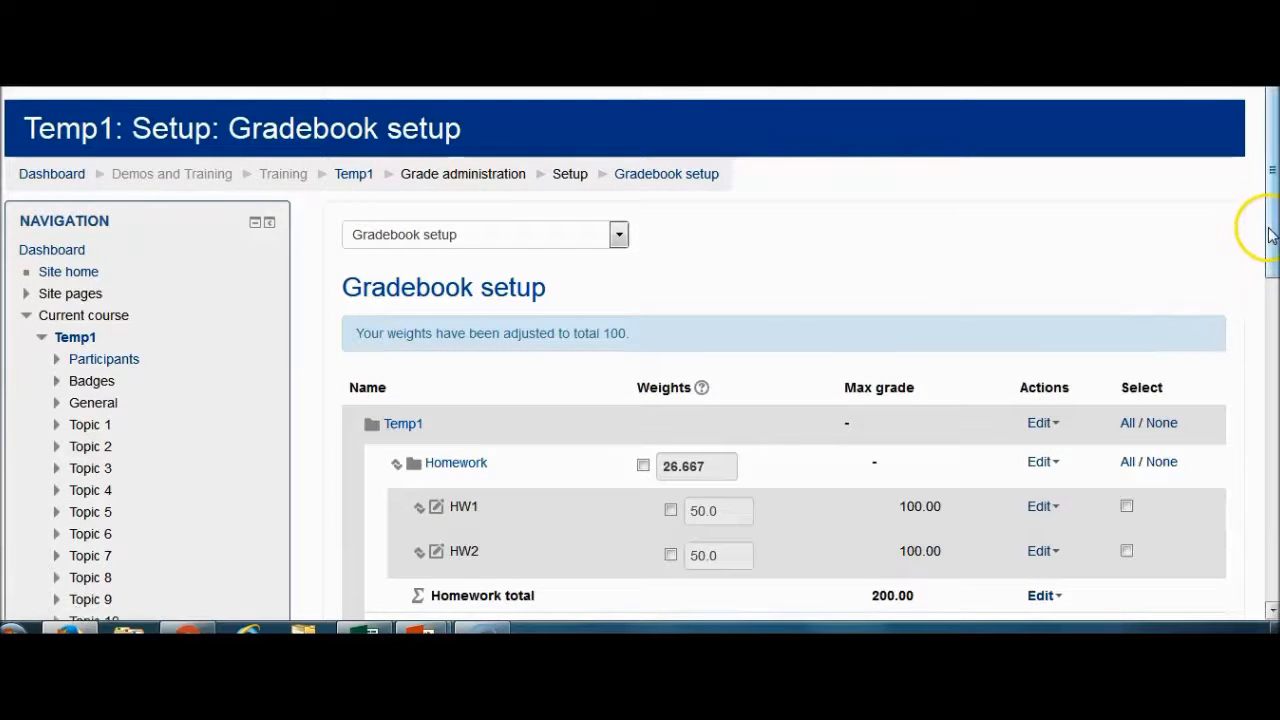
Override the weight of the Final grade item with 30 and save the gradebook setup
drag(1271, 240, 1272, 264)
scroll(640, 356, down, 4)
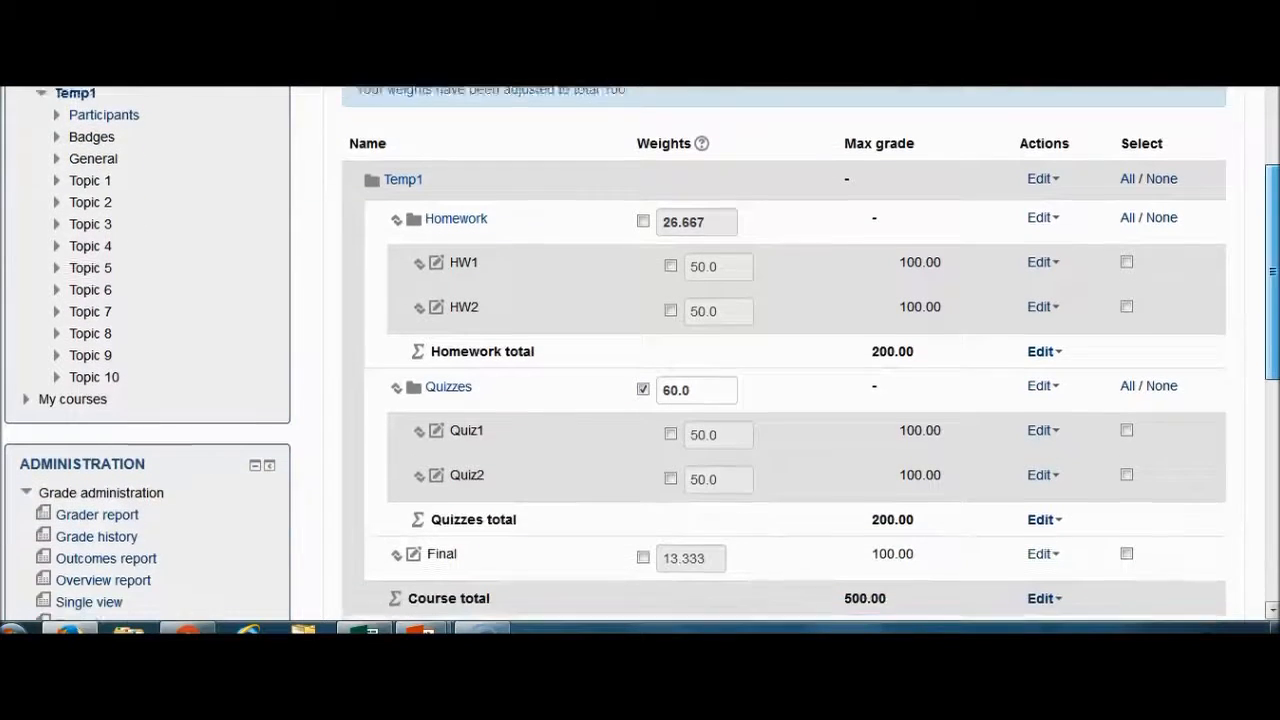
drag(1272, 277, 1272, 281)
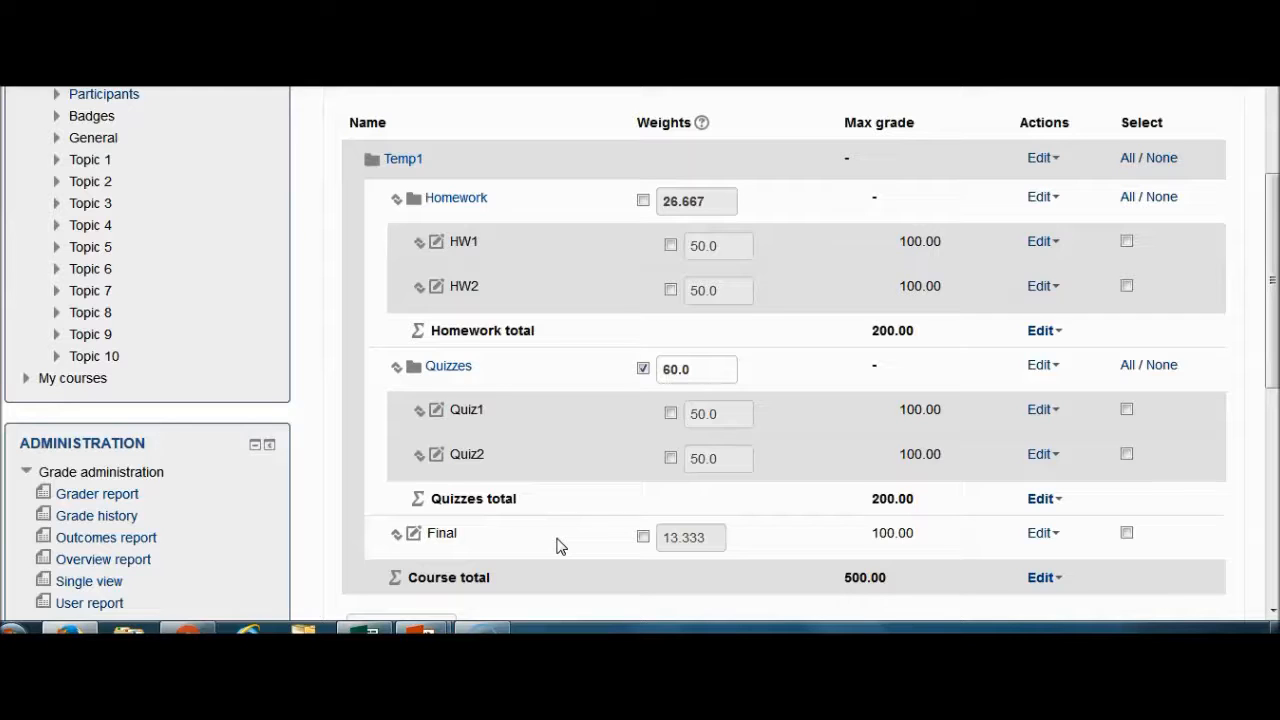
click(643, 537)
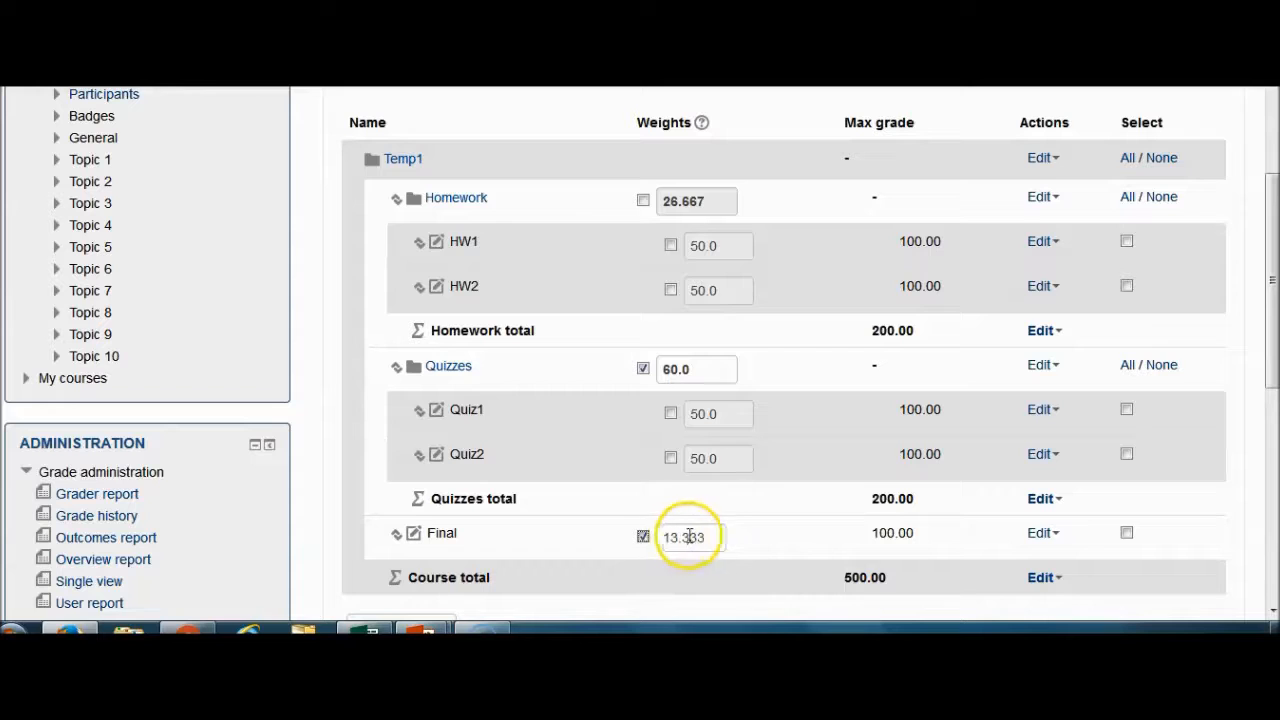
drag(715, 537, 662, 549)
text(30)
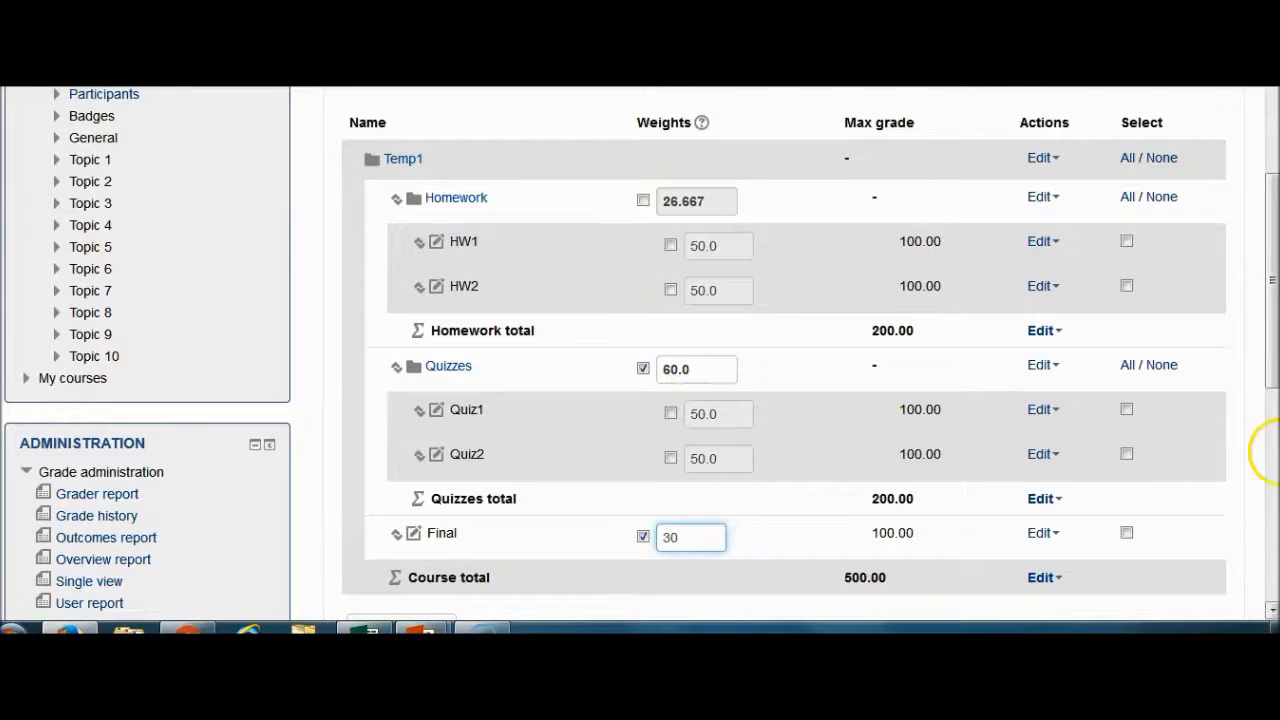
drag(1271, 286, 1274, 378)
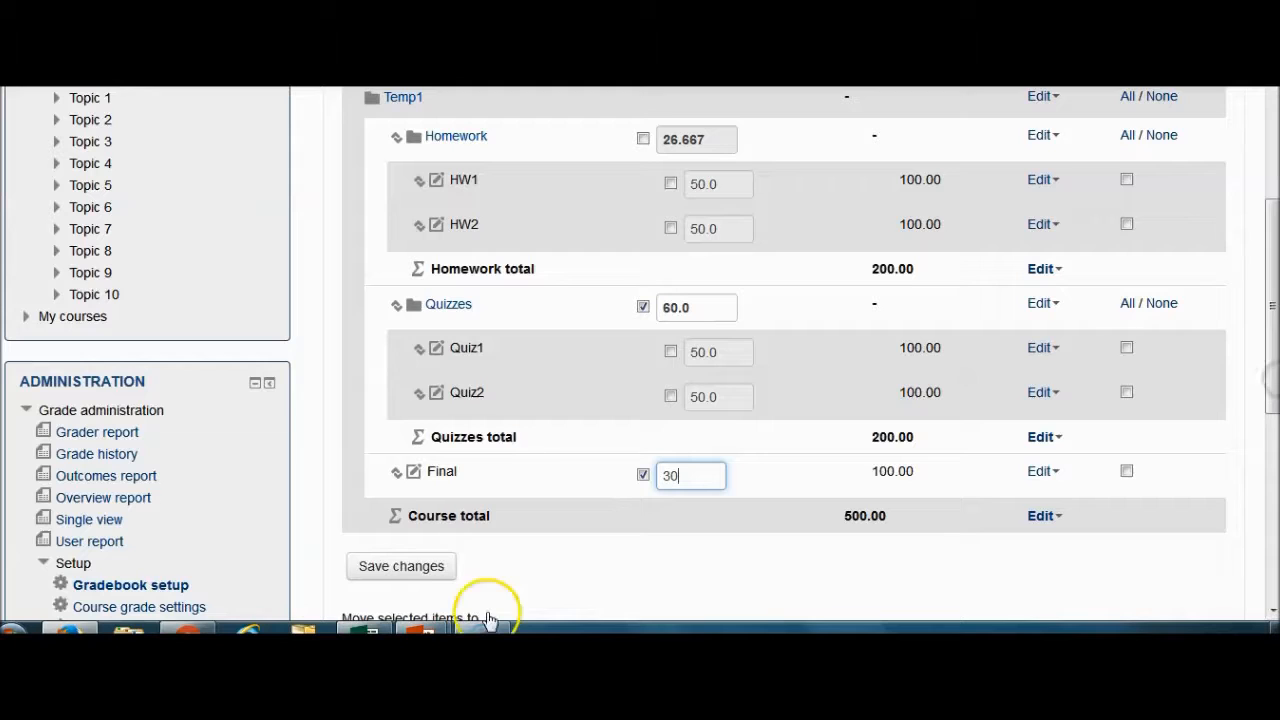
click(408, 568)
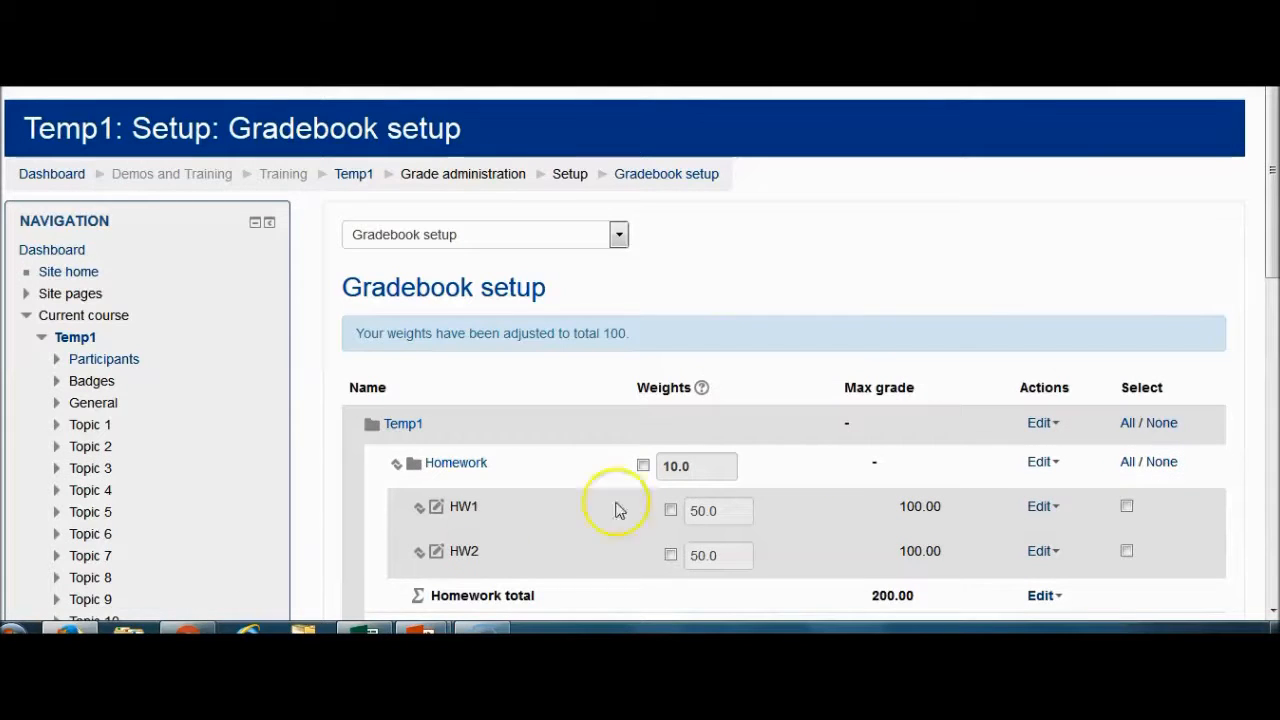
drag(1272, 220, 1272, 324)
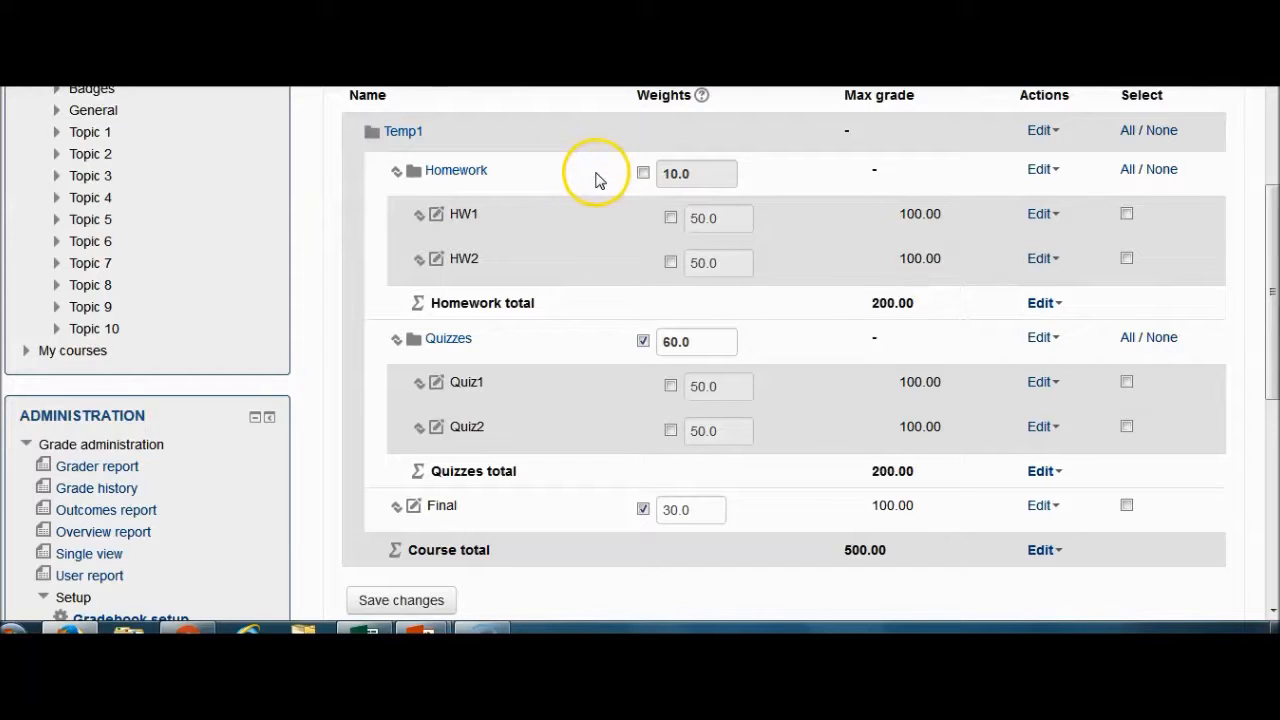
click(376, 598)
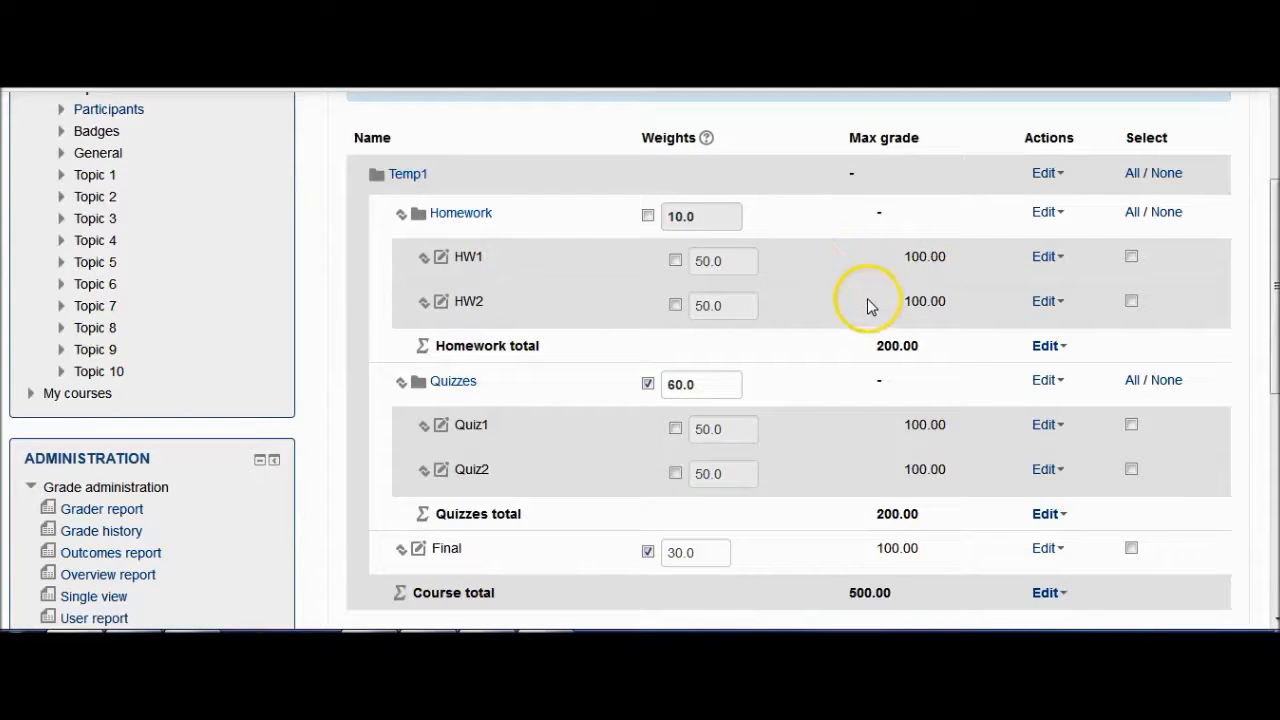
Edit the HW1 grade item, set its maximum grade to 30, and save it
click(1057, 263)
click(1063, 286)
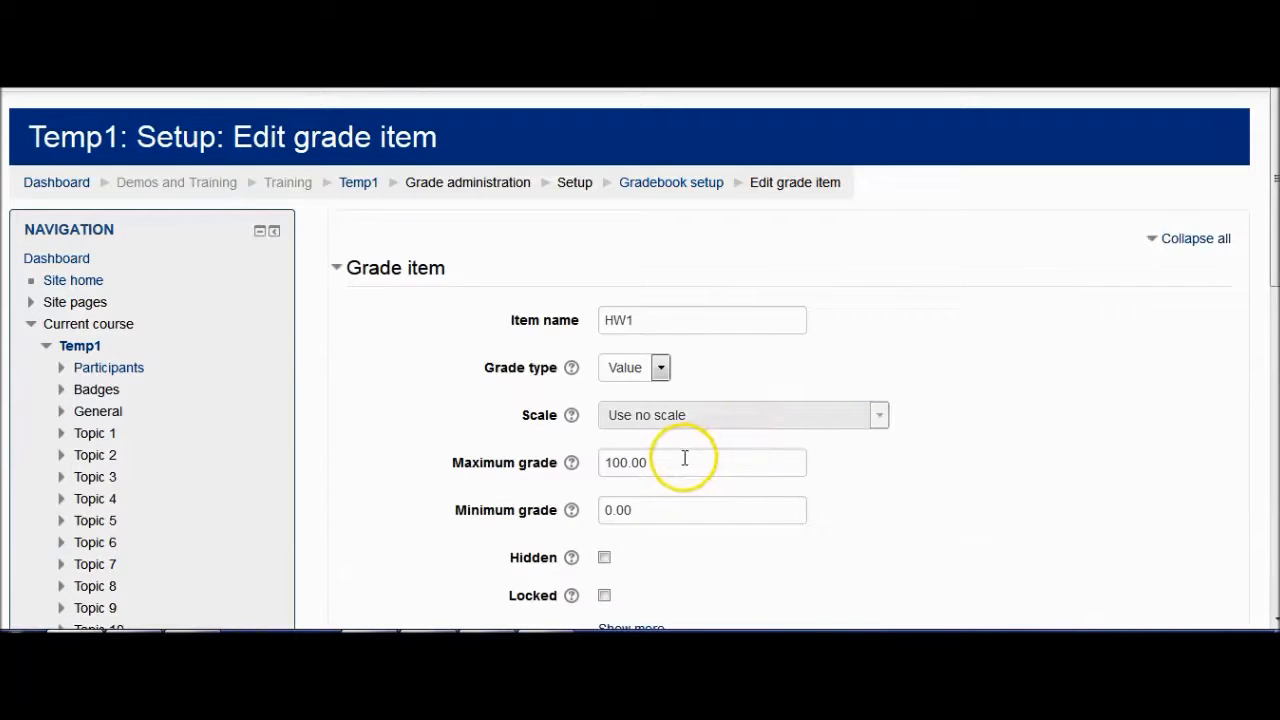
drag(684, 458, 569, 460)
text(30)
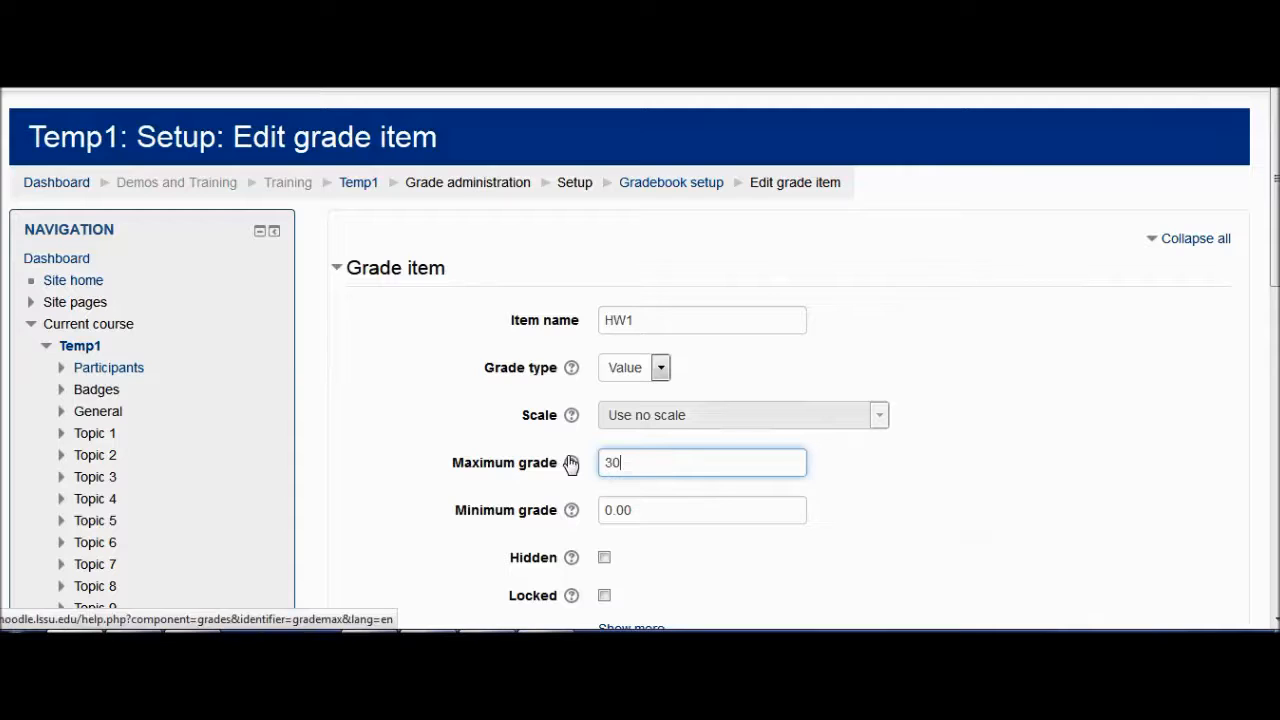
drag(1274, 134, 1274, 244)
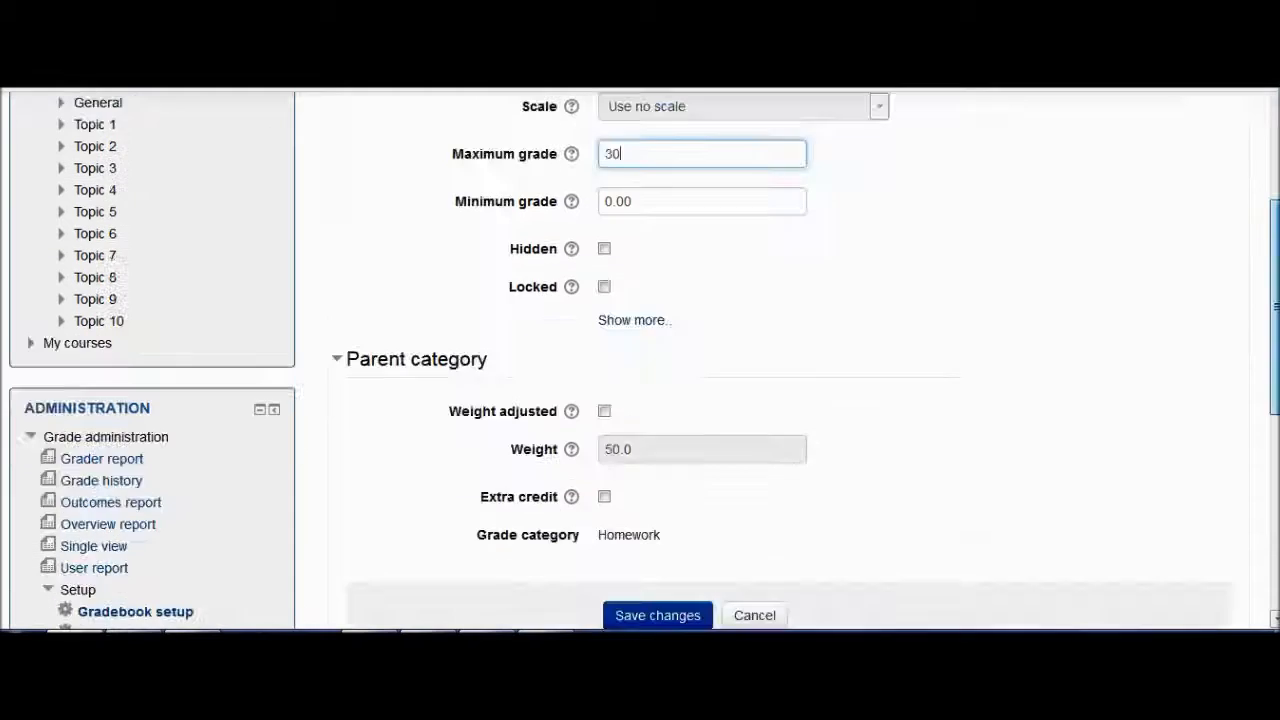
scroll(640, 360, down, 2)
click(650, 492)
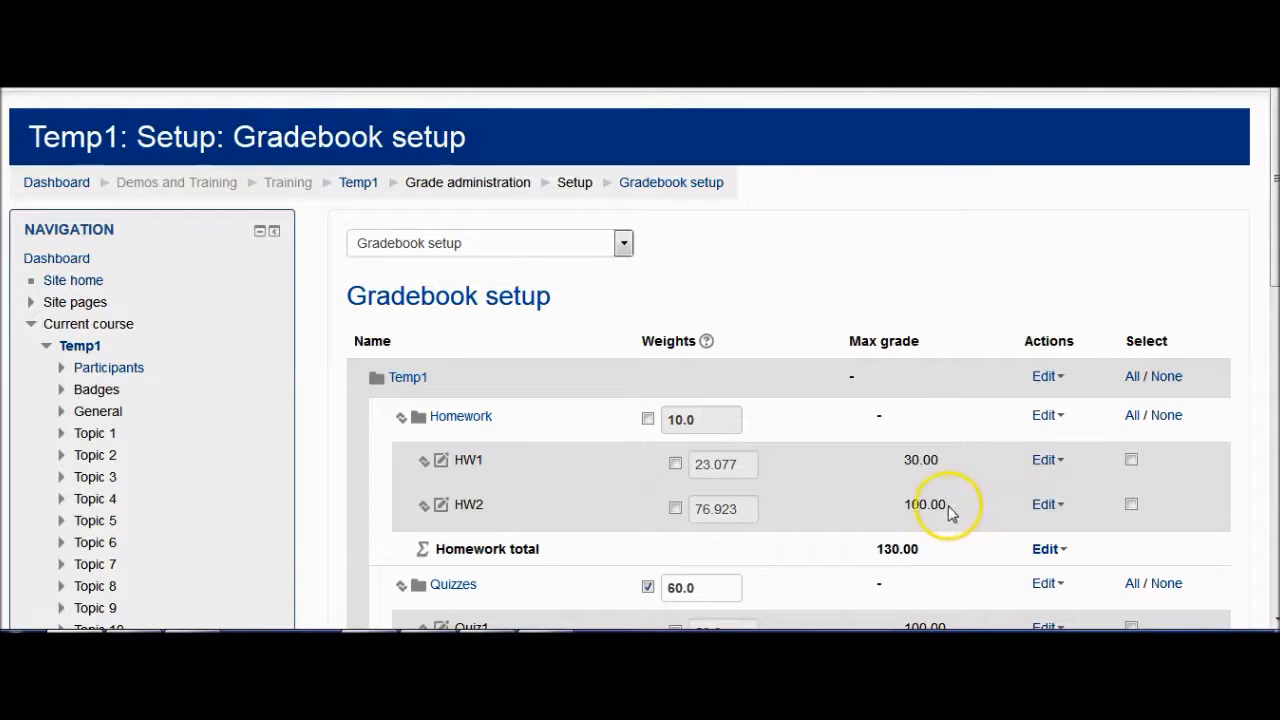
Edit the HW2 grade item, set its maximum grade to 20, and save it
click(1047, 505)
click(1052, 537)
click(491, 459)
text(20)
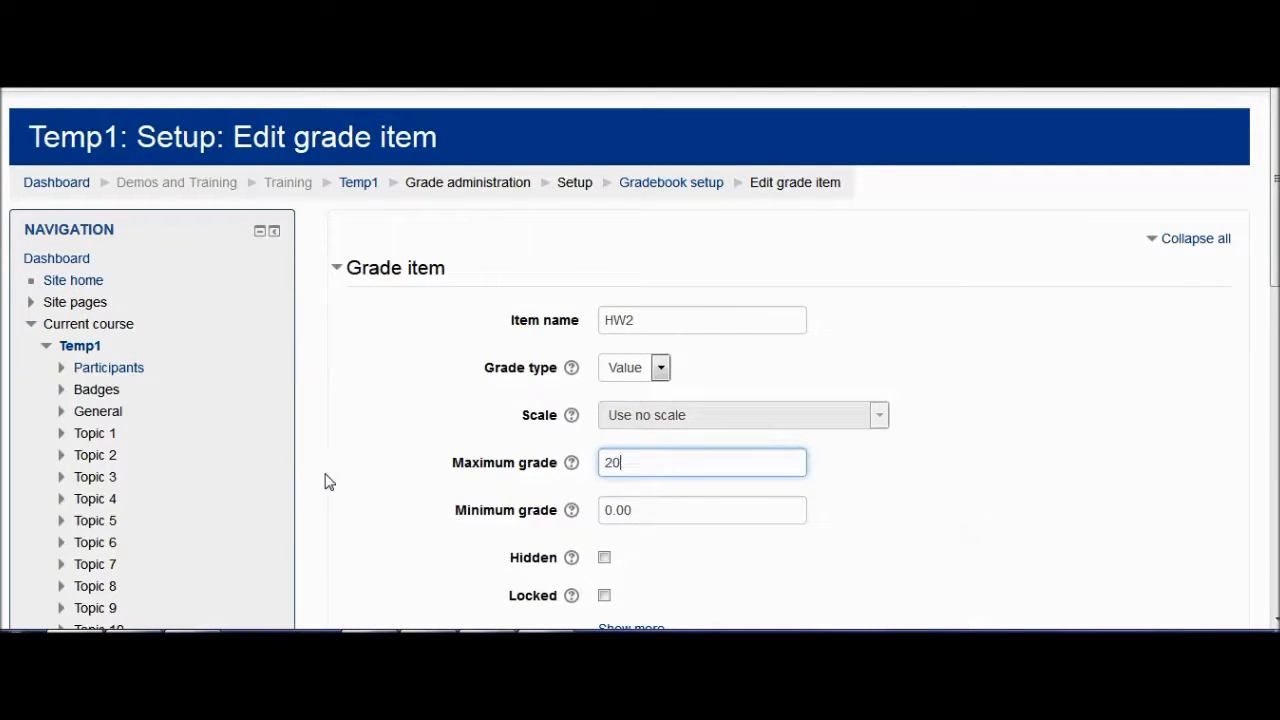
drag(1274, 246, 1272, 394)
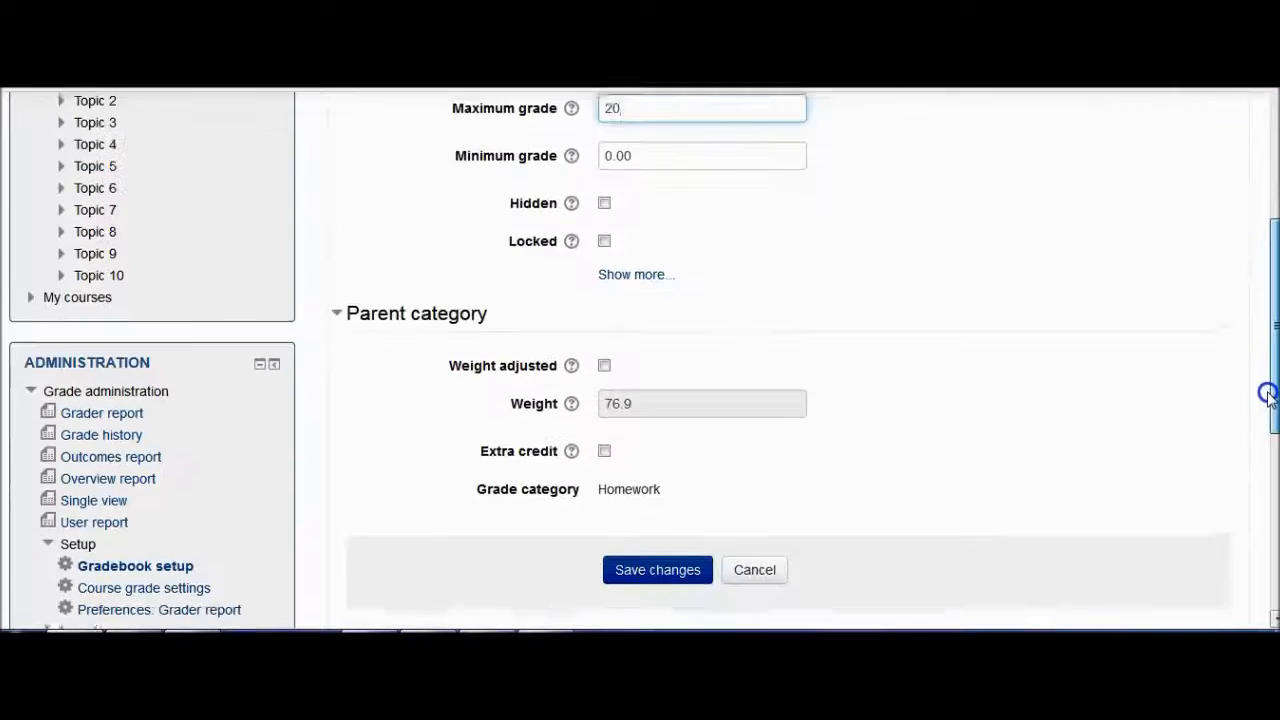
click(640, 560)
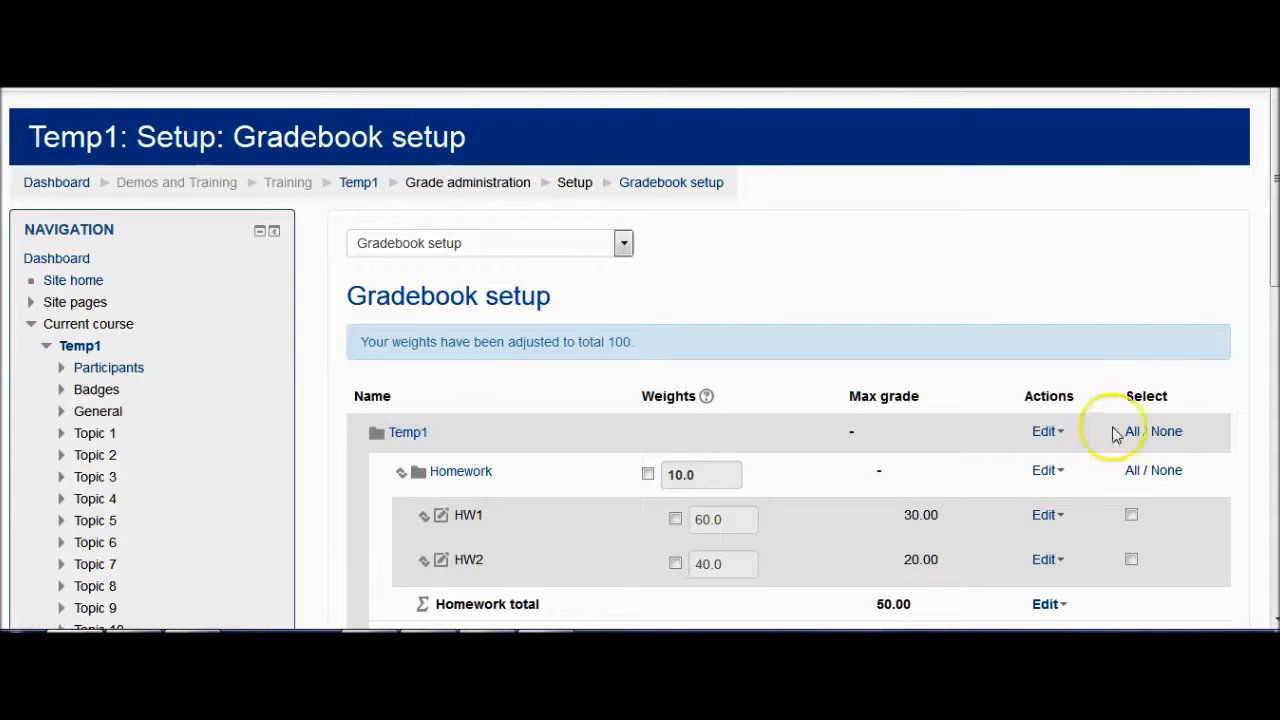
Review the weights and maximum grades in the gradebook setup and open the Grader report at the student grade table
scroll(1271, 248, down, 2)
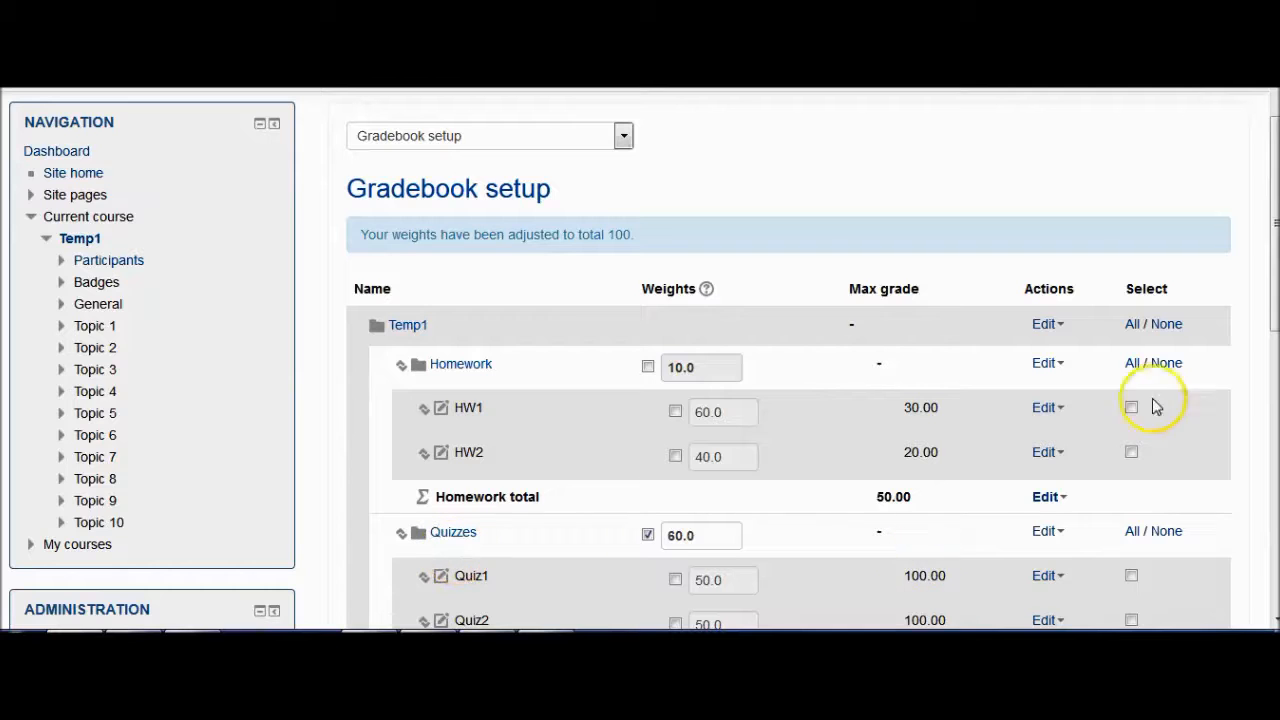
drag(1275, 308, 1276, 404)
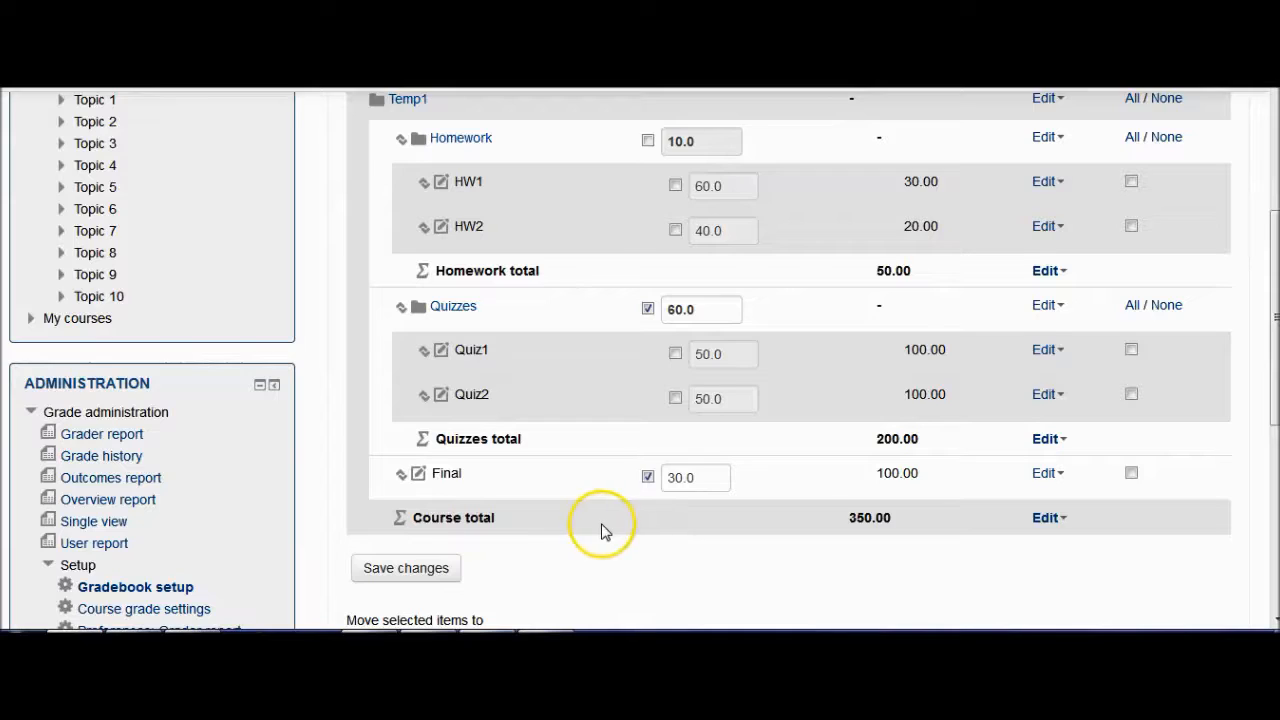
scroll(600, 528, up, 3)
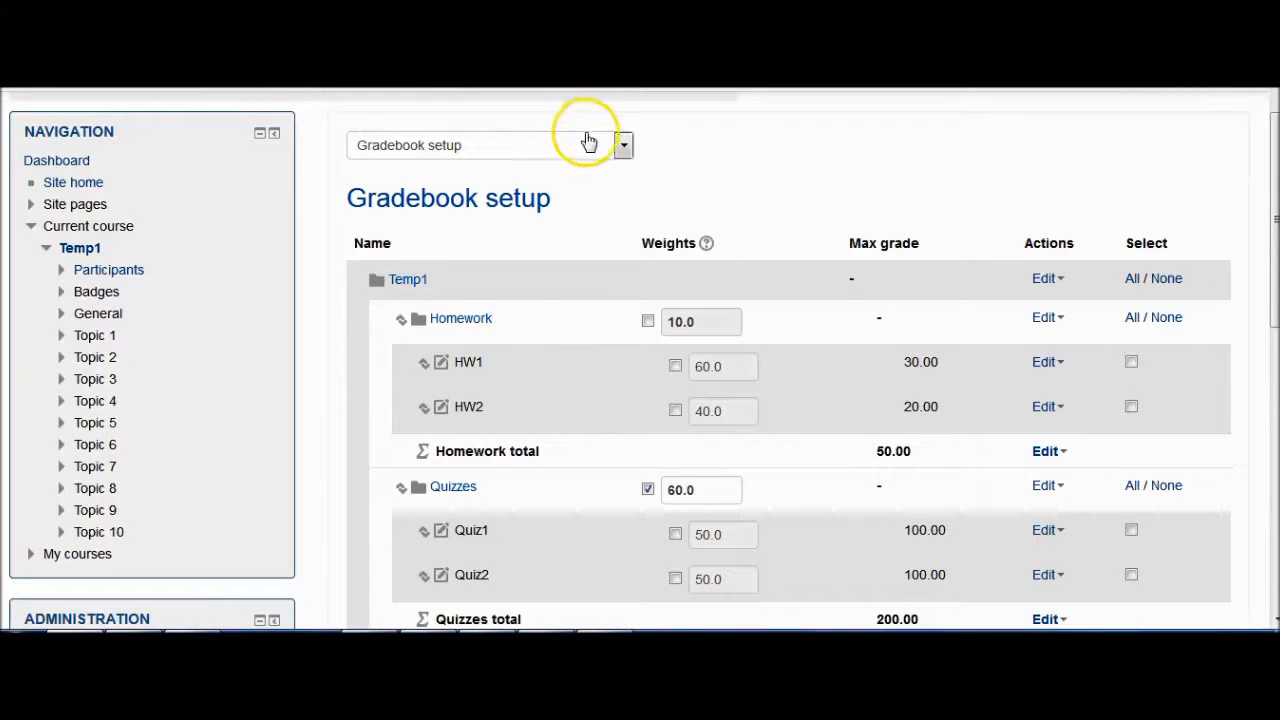
click(623, 146)
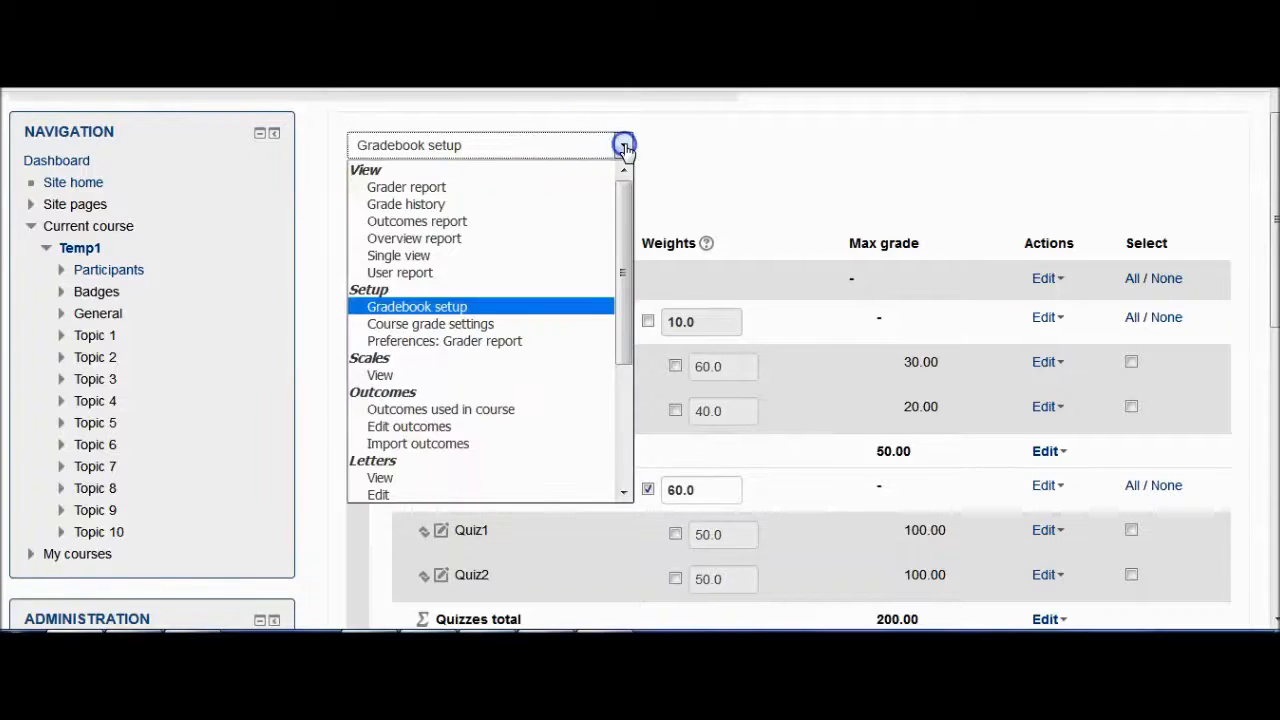
click(545, 188)
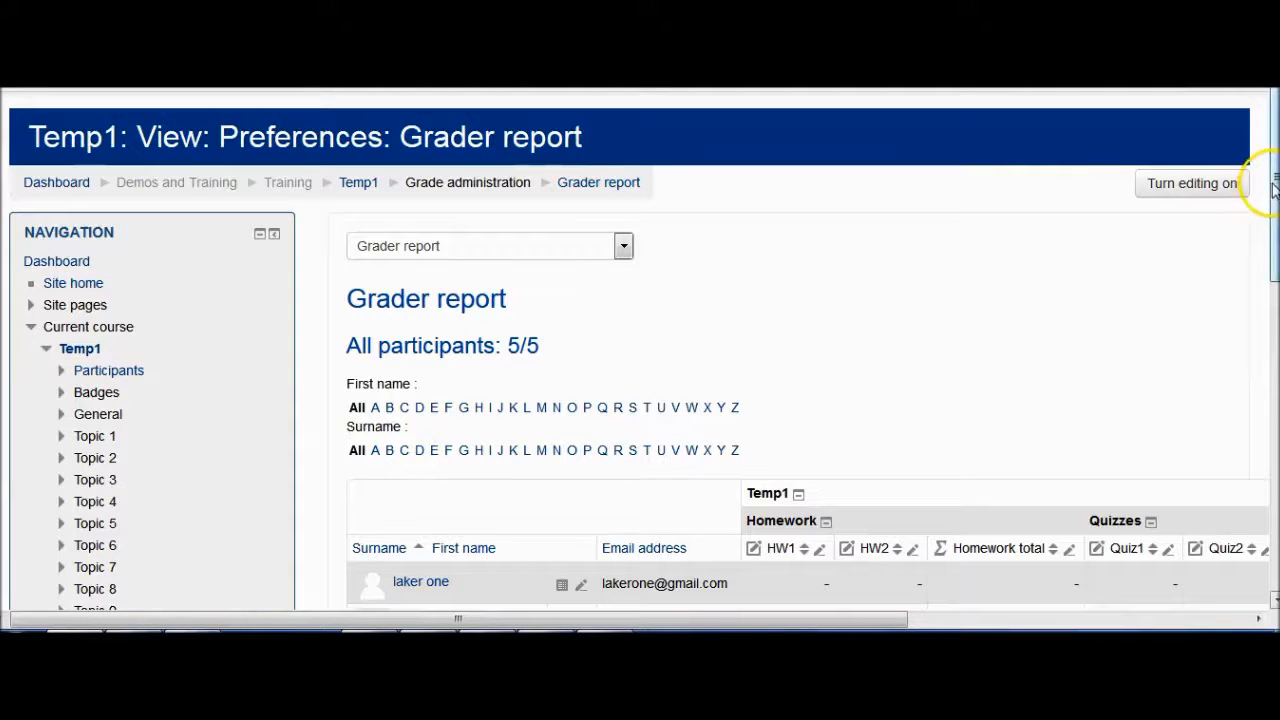
drag(1274, 190, 1275, 259)
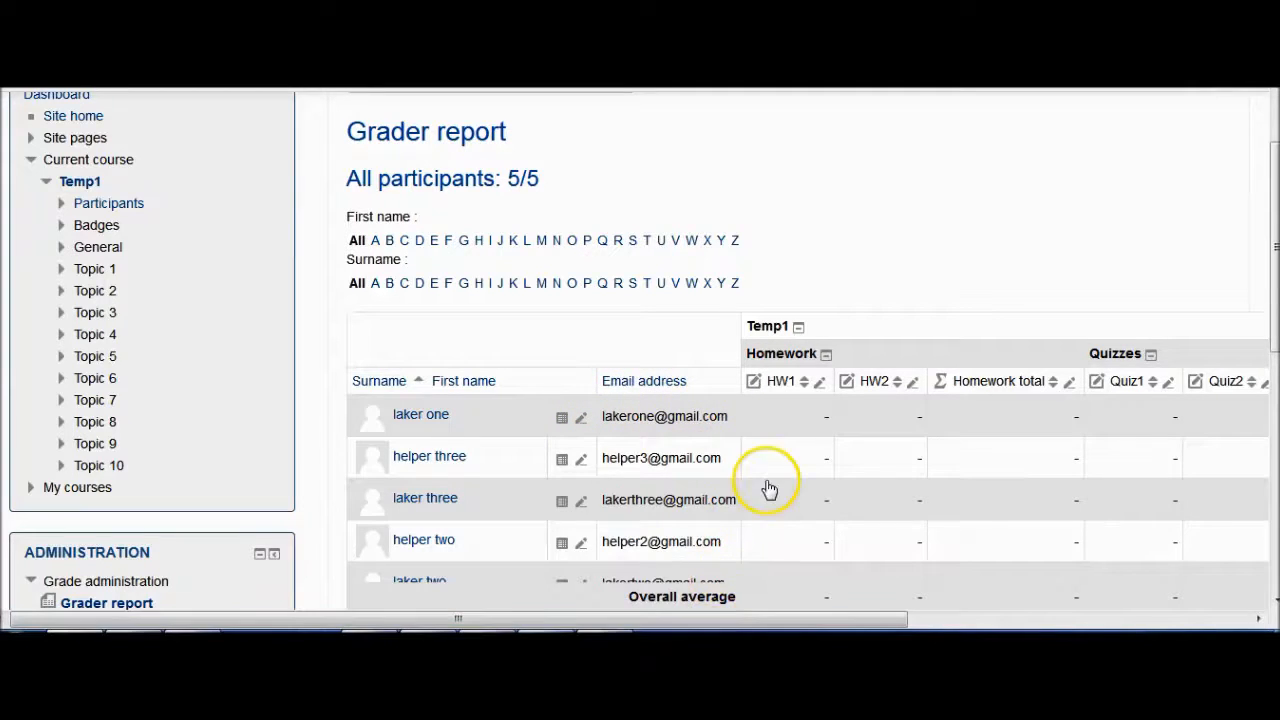
Enter grades of 15 for HW1 and 10 for HW2 for the first listed student
click(765, 418)
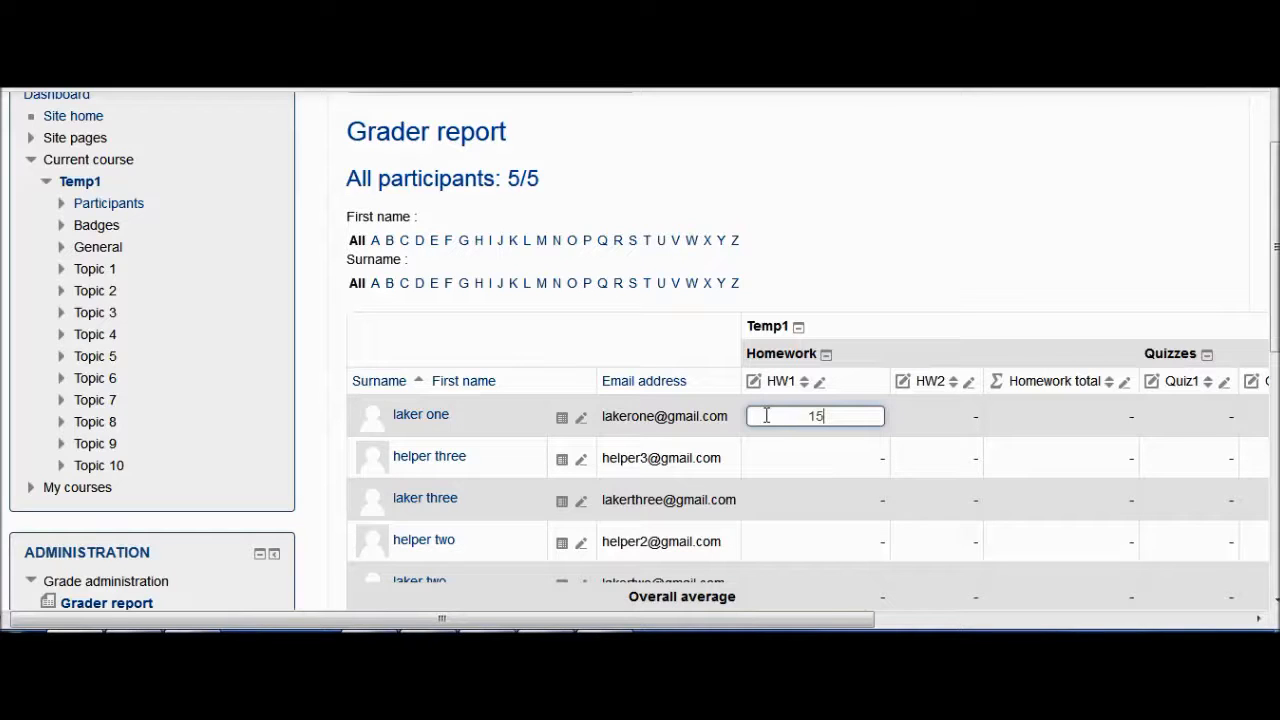
key(Return)
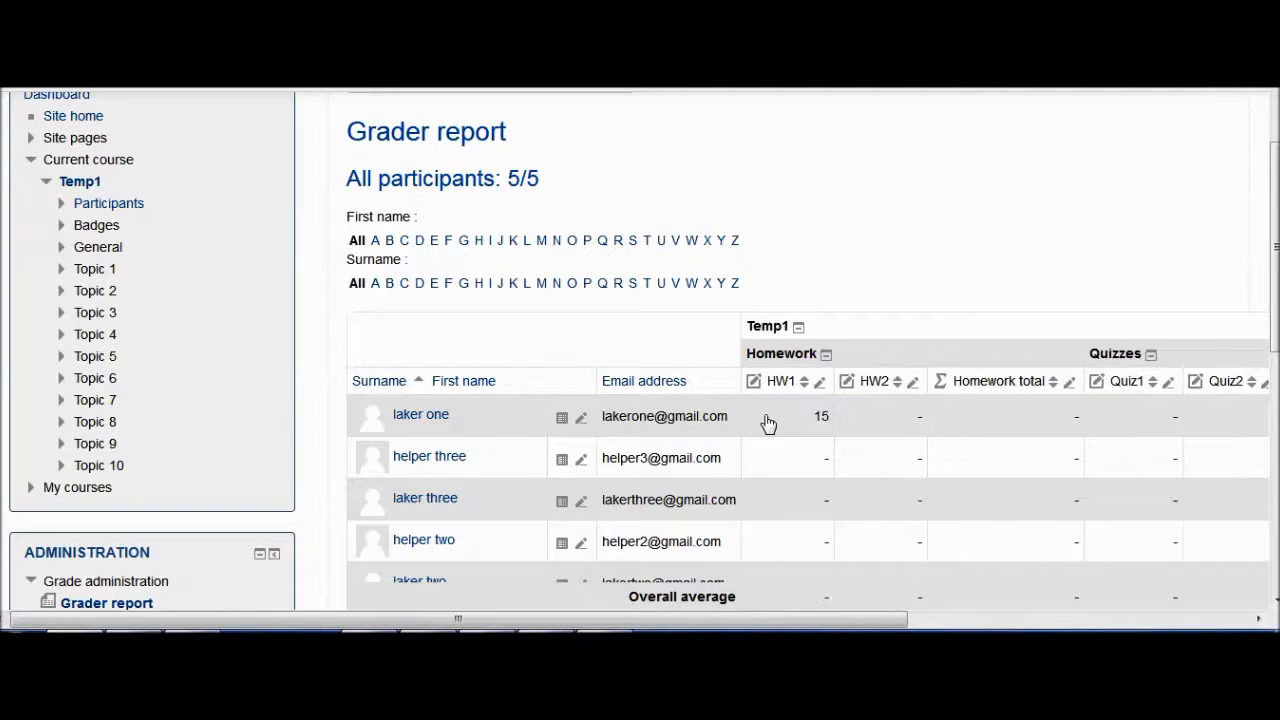
click(885, 420)
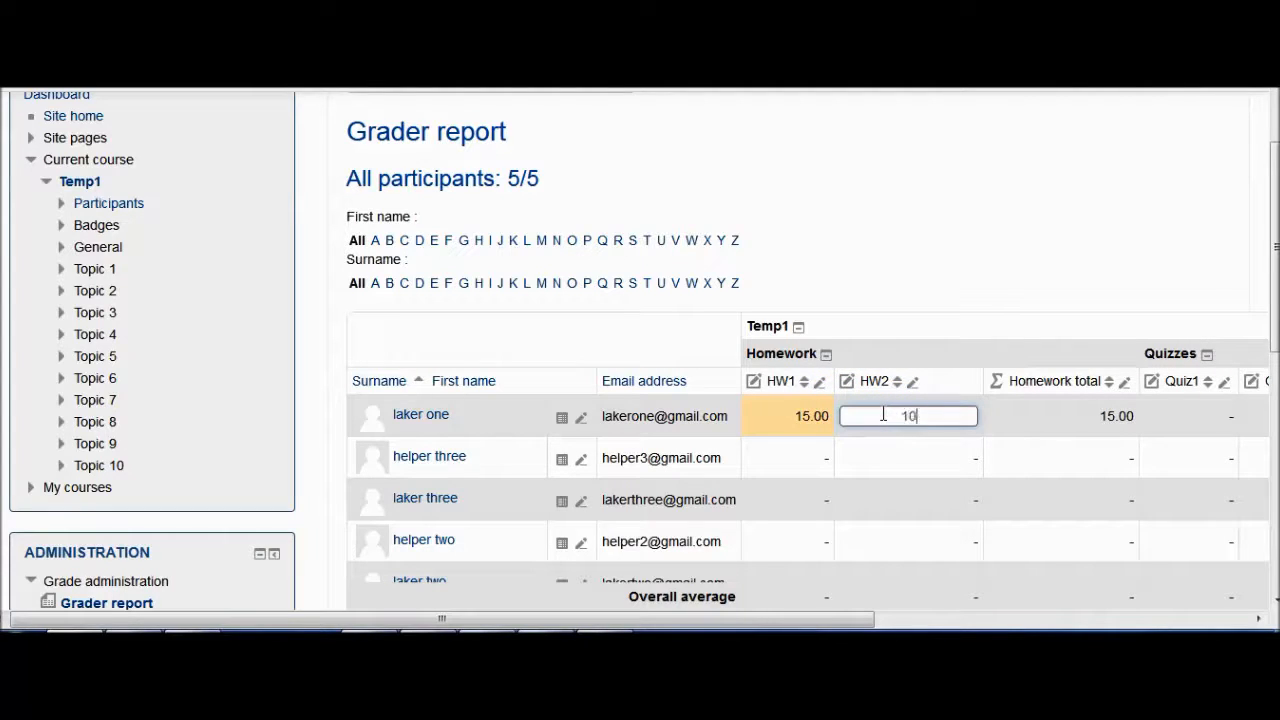
key(Return)
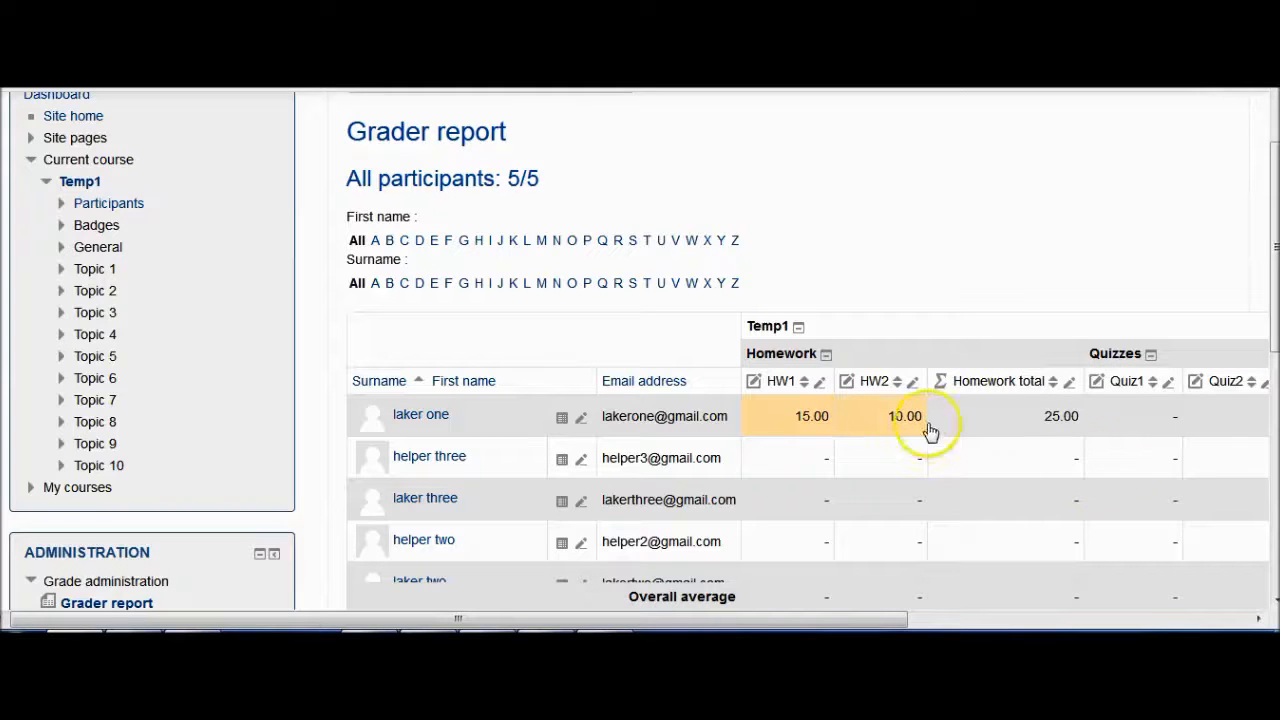
Enter grades of 50 for Quiz1 and 50 for Quiz2 for the first listed student
drag(1252, 622, 1259, 620)
click(748, 415)
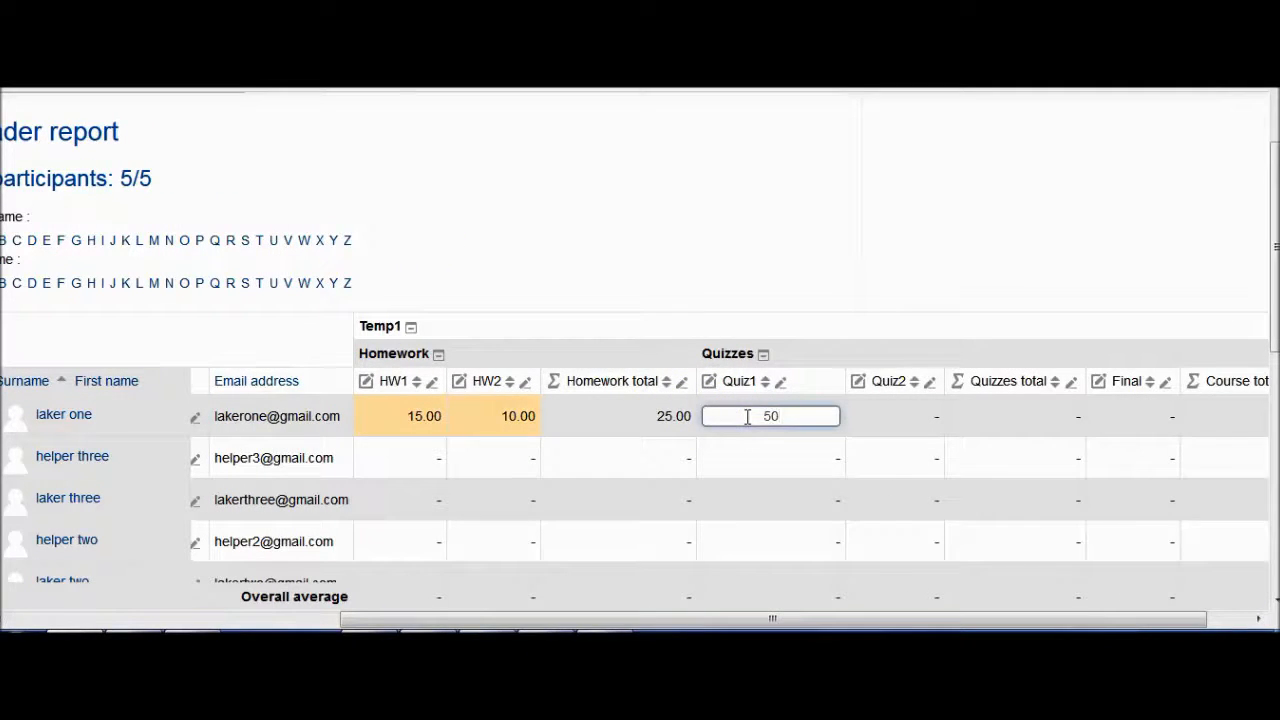
text(50)
key(Return)
click(864, 414)
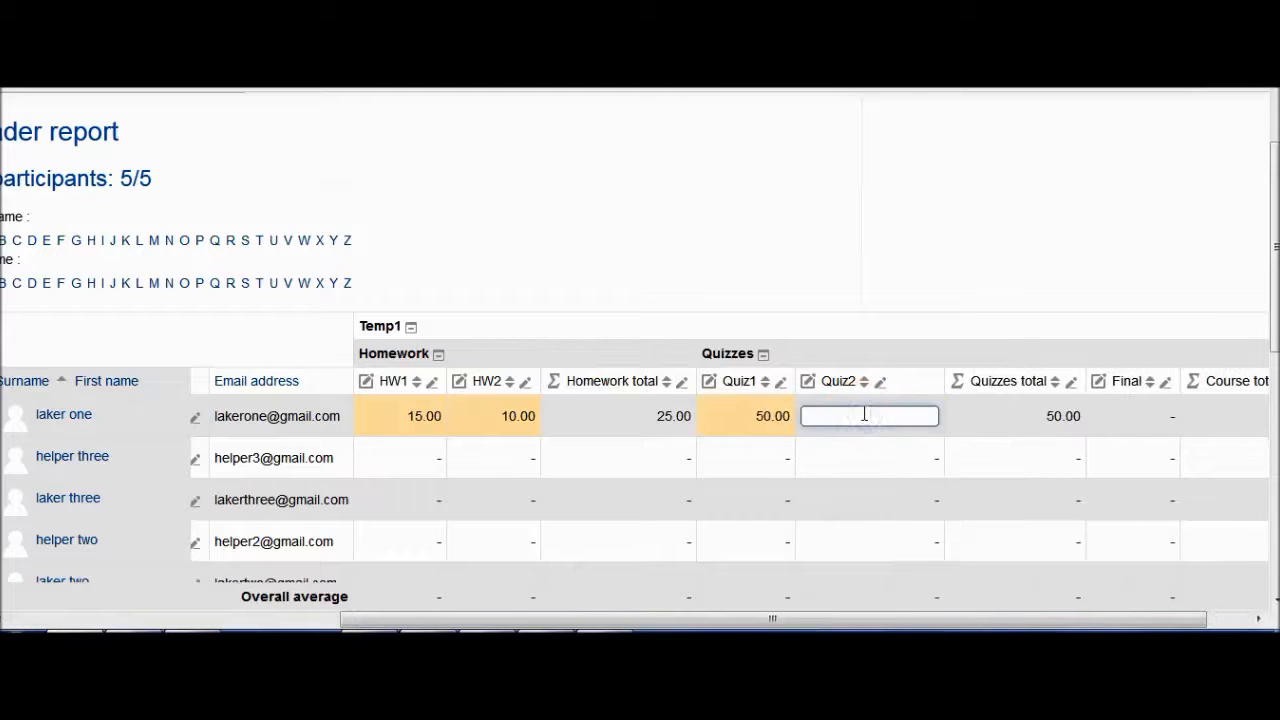
Enter a Final grade of 50 for the first listed student, accepting the updated field value when asked
click(1118, 418)
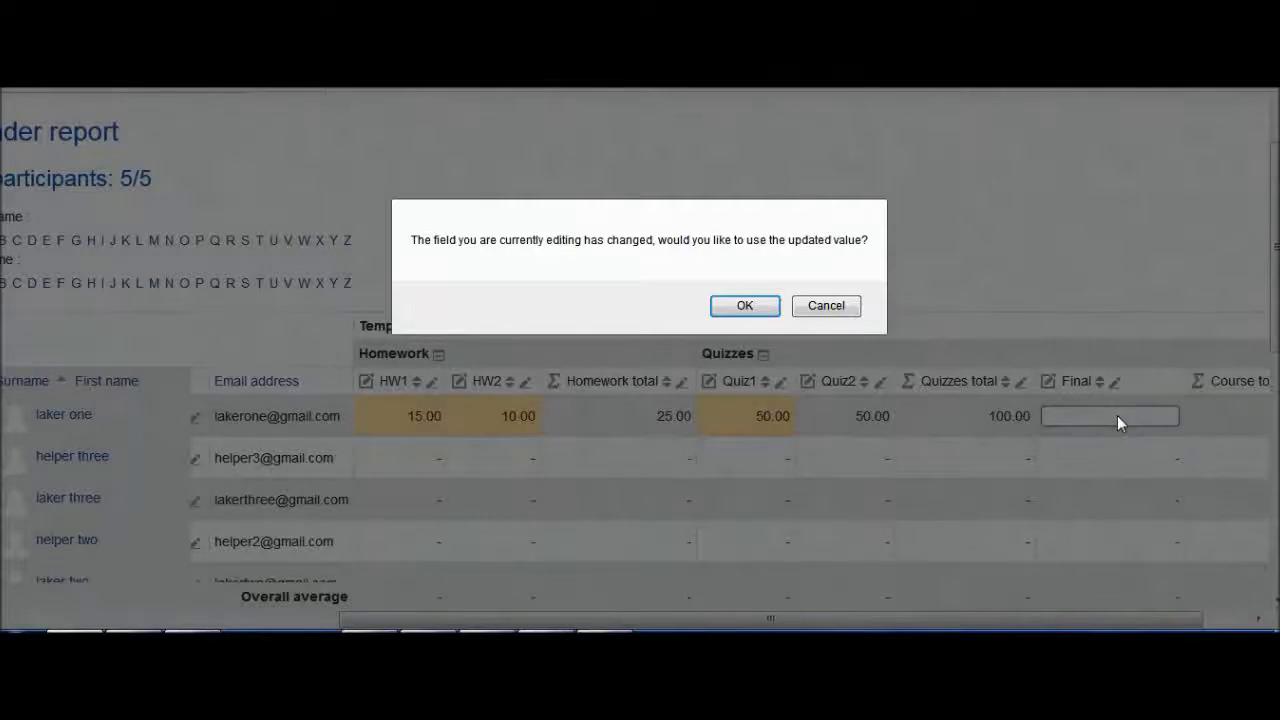
click(797, 310)
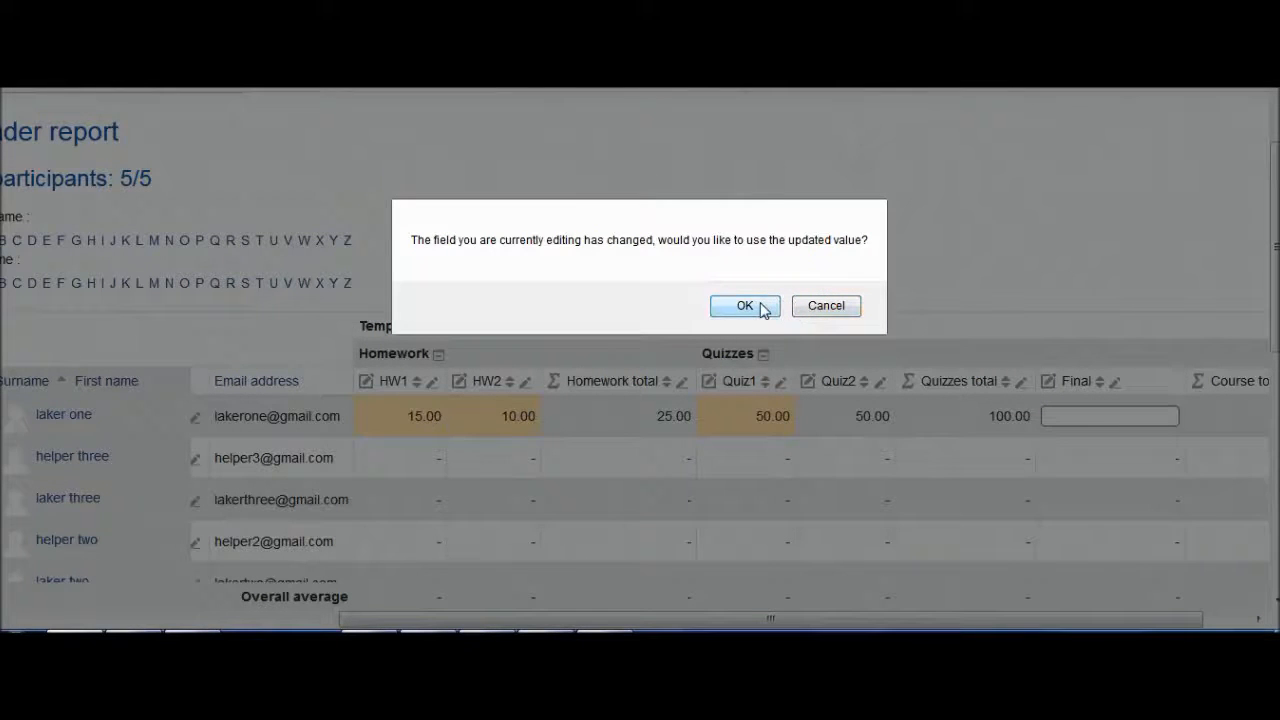
click(763, 311)
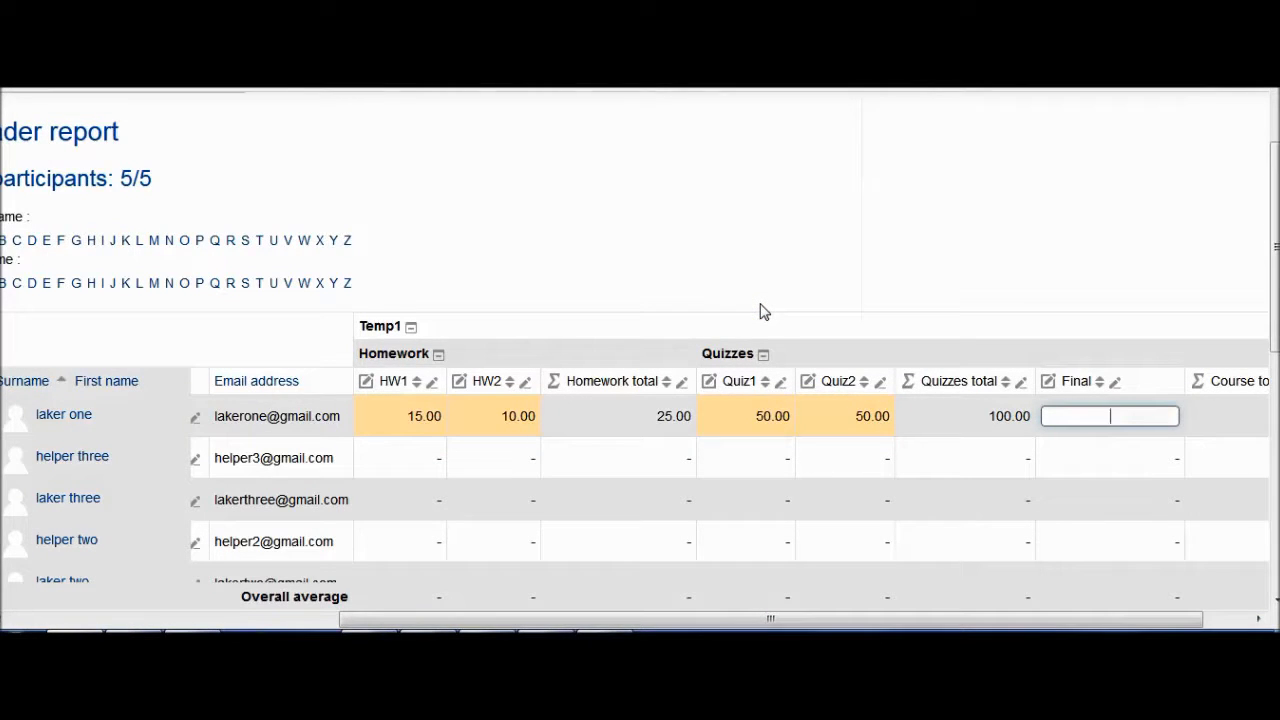
key(Return)
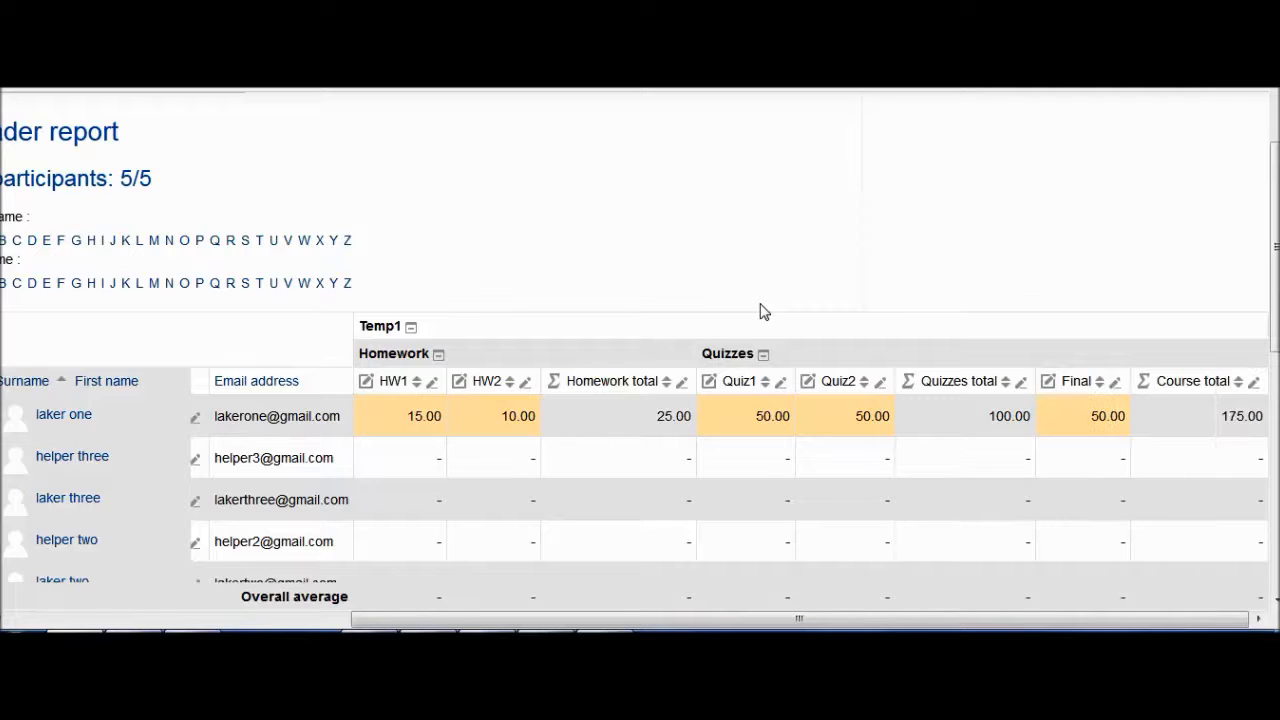
Check the first student's course total in the Grader report and compare it with the weights in the Gradebook setup
click(838, 620)
drag(858, 624, 565, 624)
drag(1273, 251, 1266, 217)
click(567, 174)
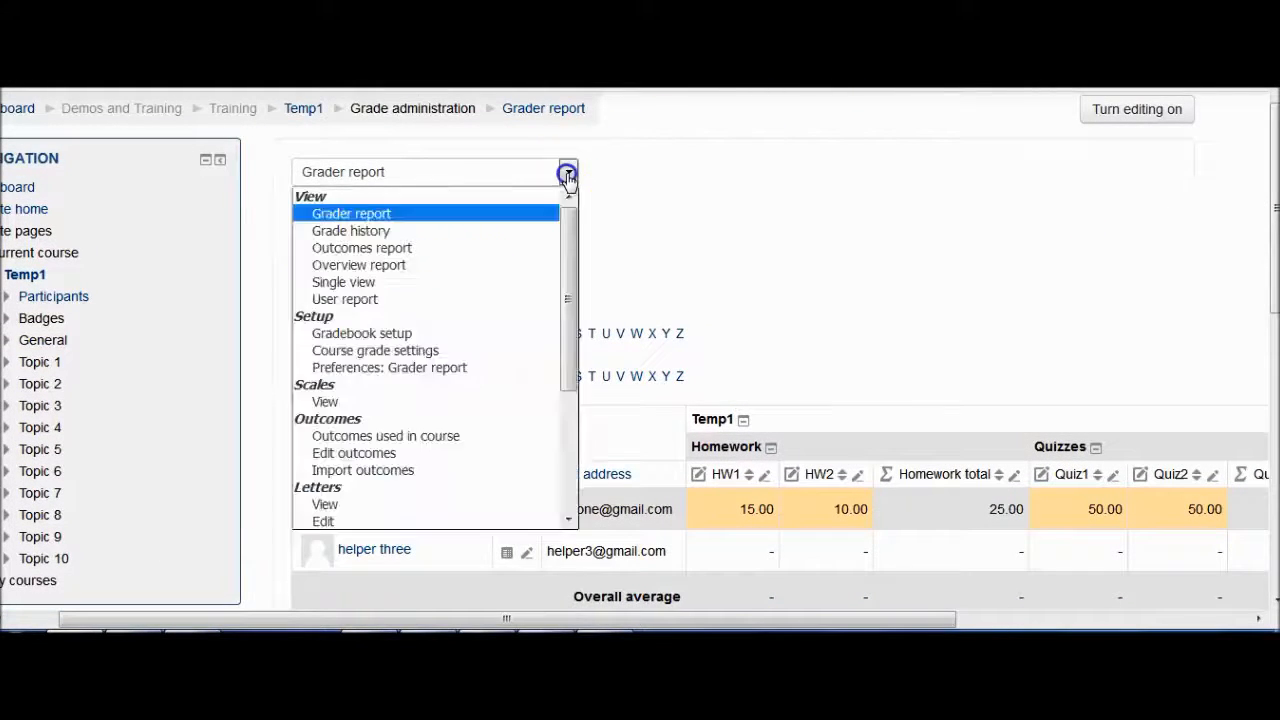
click(457, 334)
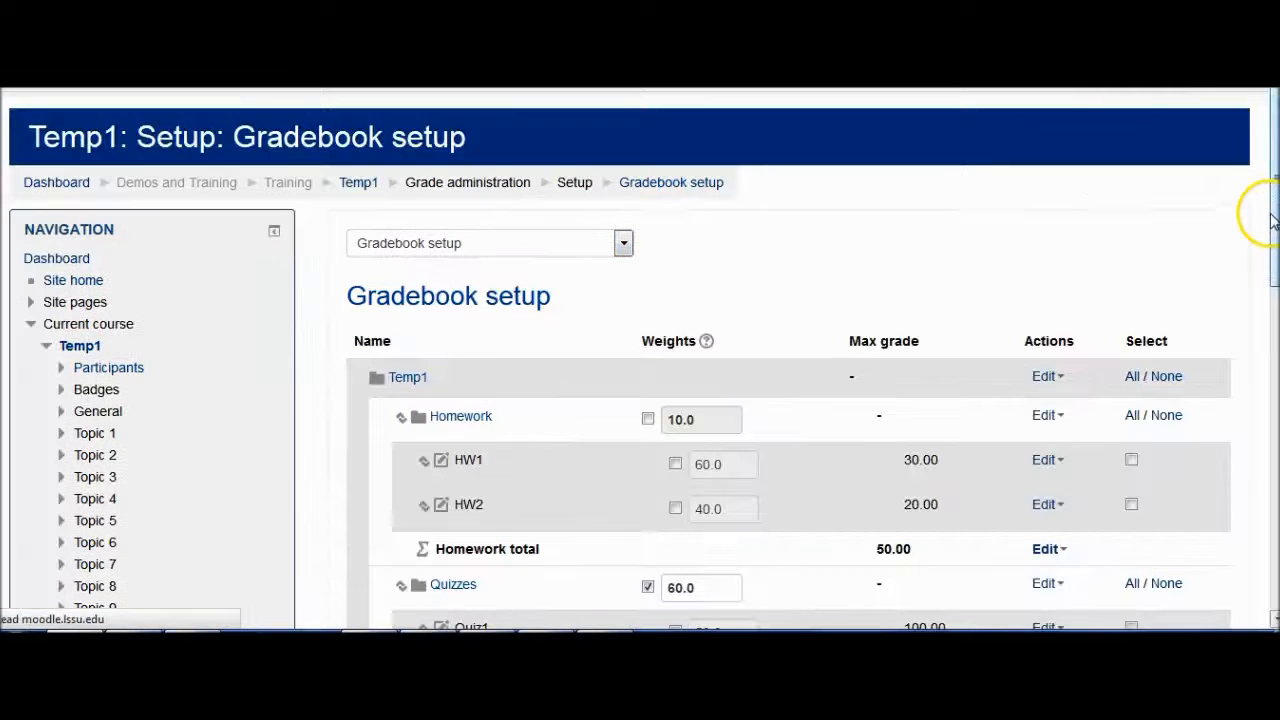
drag(1272, 220, 1274, 265)
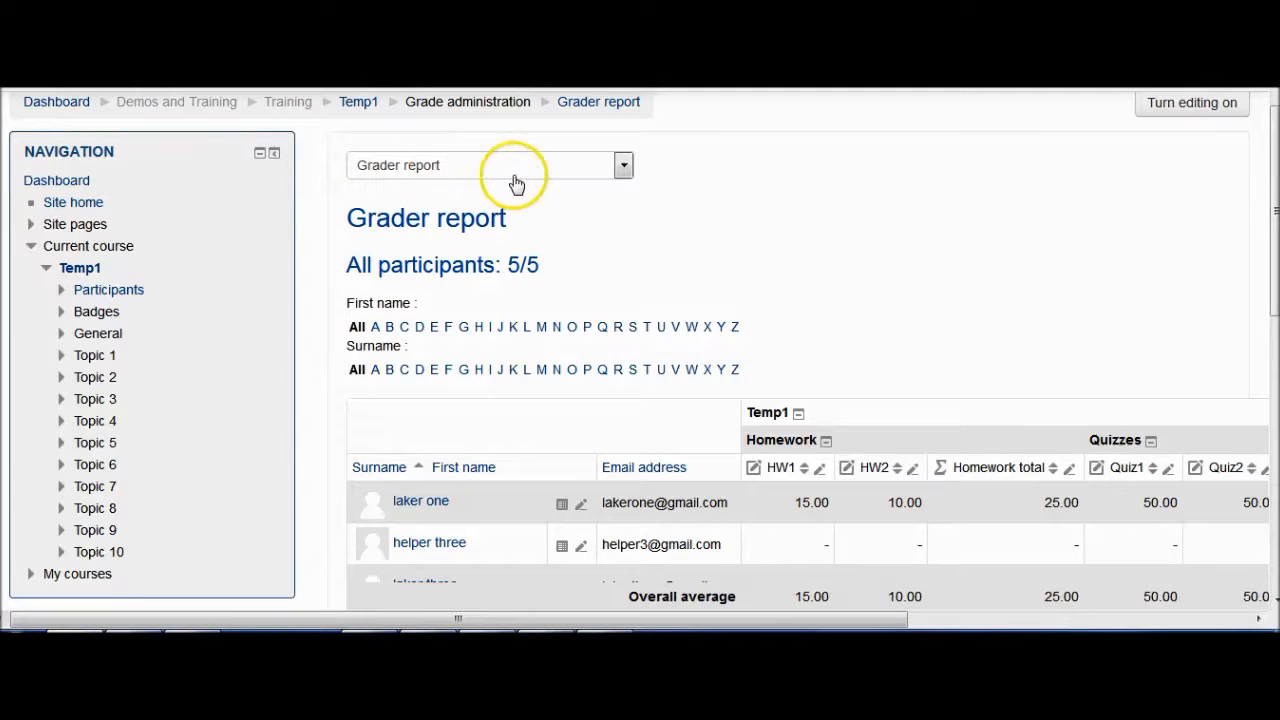
Open the User report for the first listed student and examine the weights, percentages, letter grades and contributions to the course total
click(623, 165)
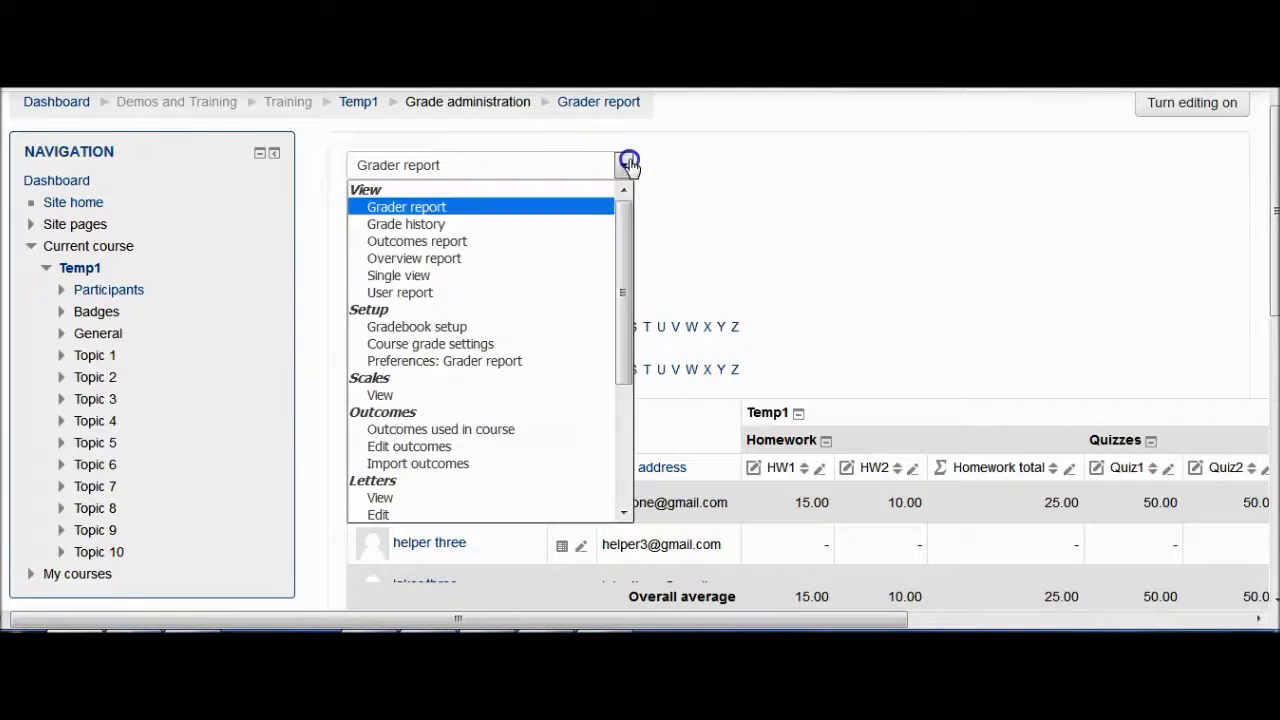
click(537, 291)
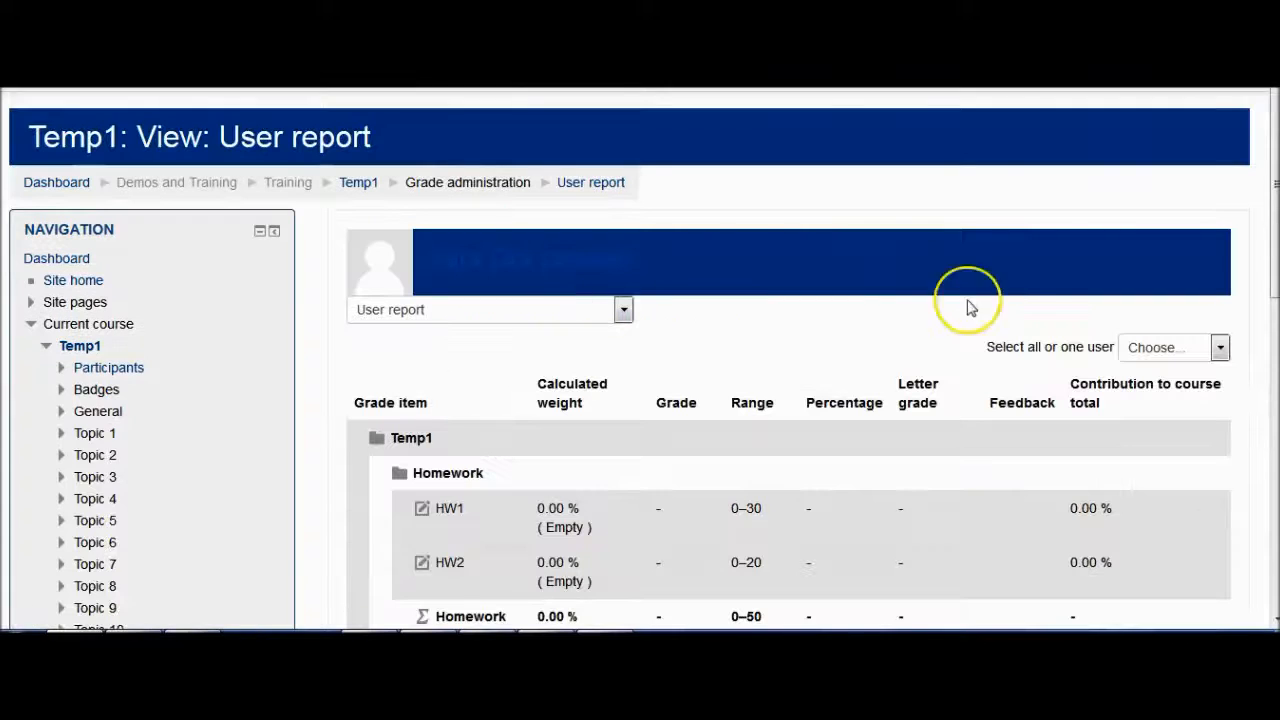
click(1218, 348)
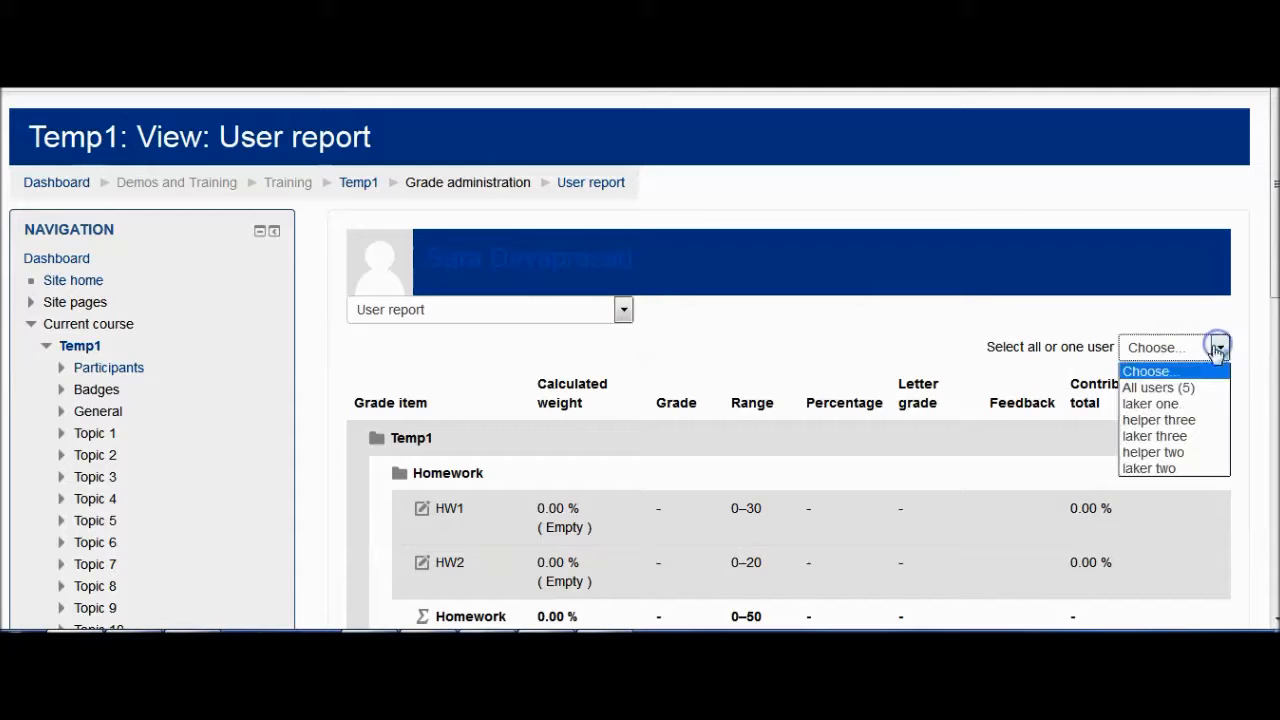
click(1172, 405)
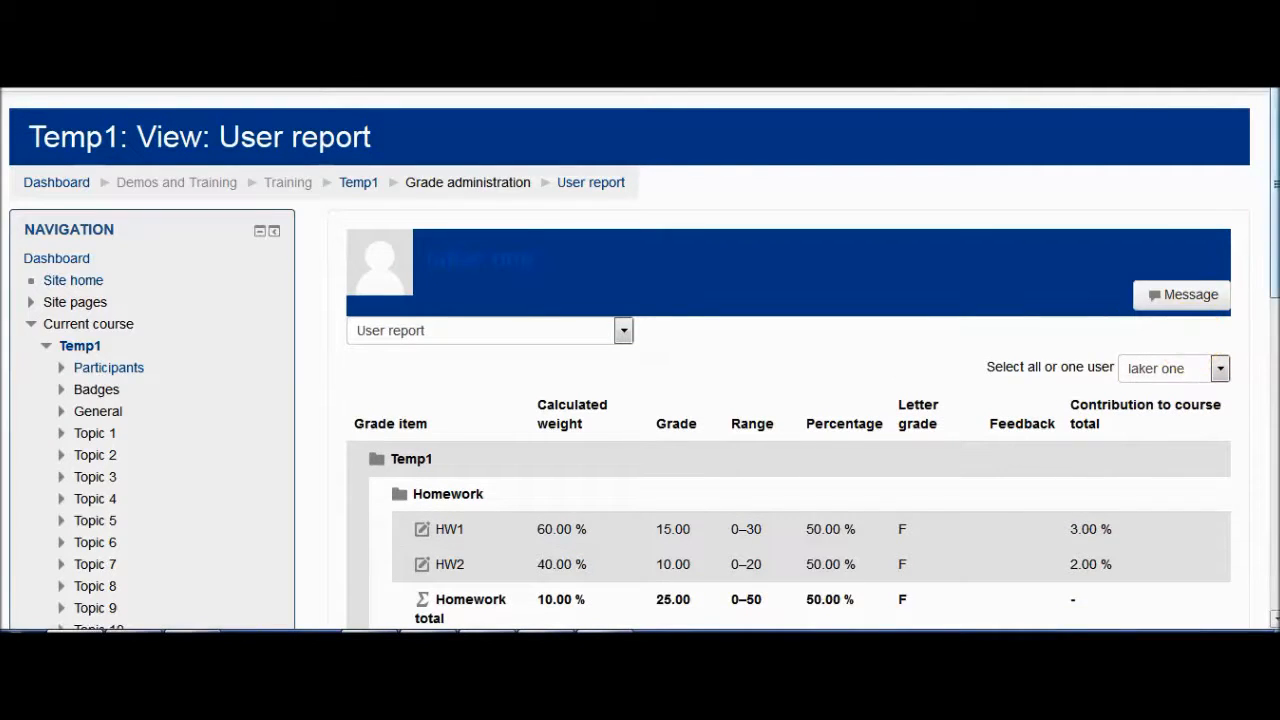
drag(1272, 195, 1274, 303)
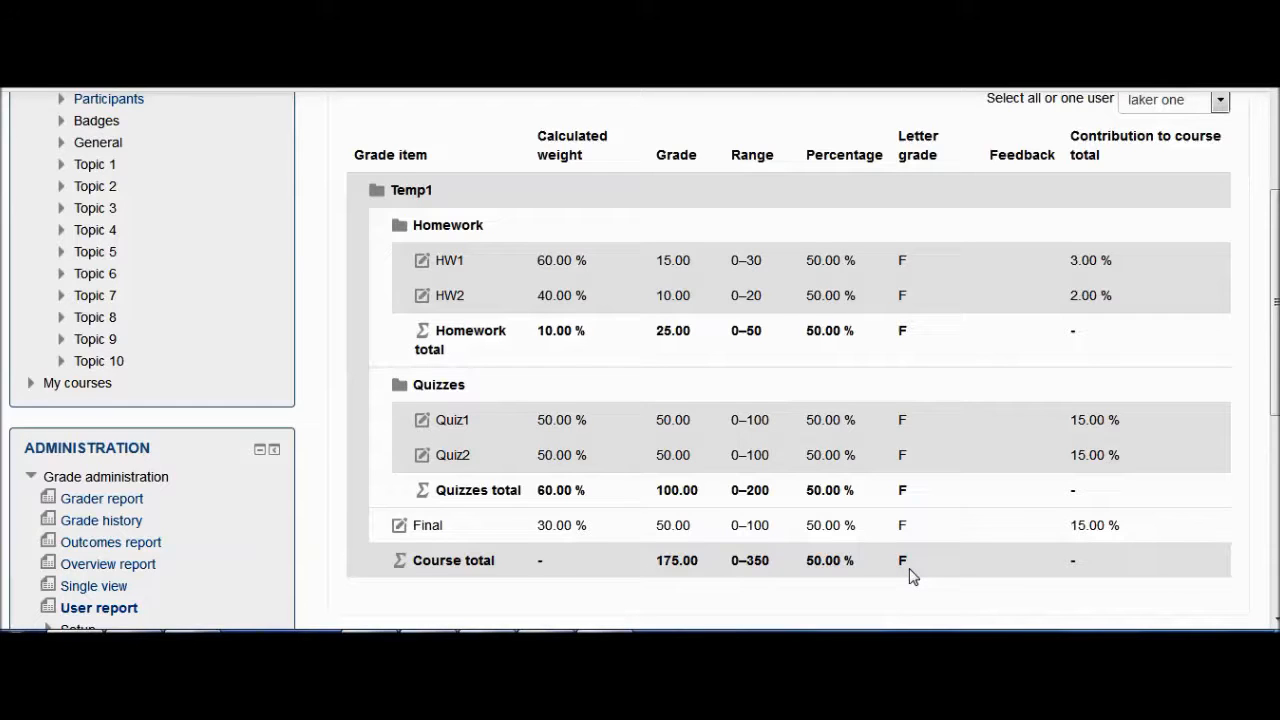
Set Show letter grades to Hide for the User report in the course grade settings and save the changes
drag(1265, 303, 1266, 274)
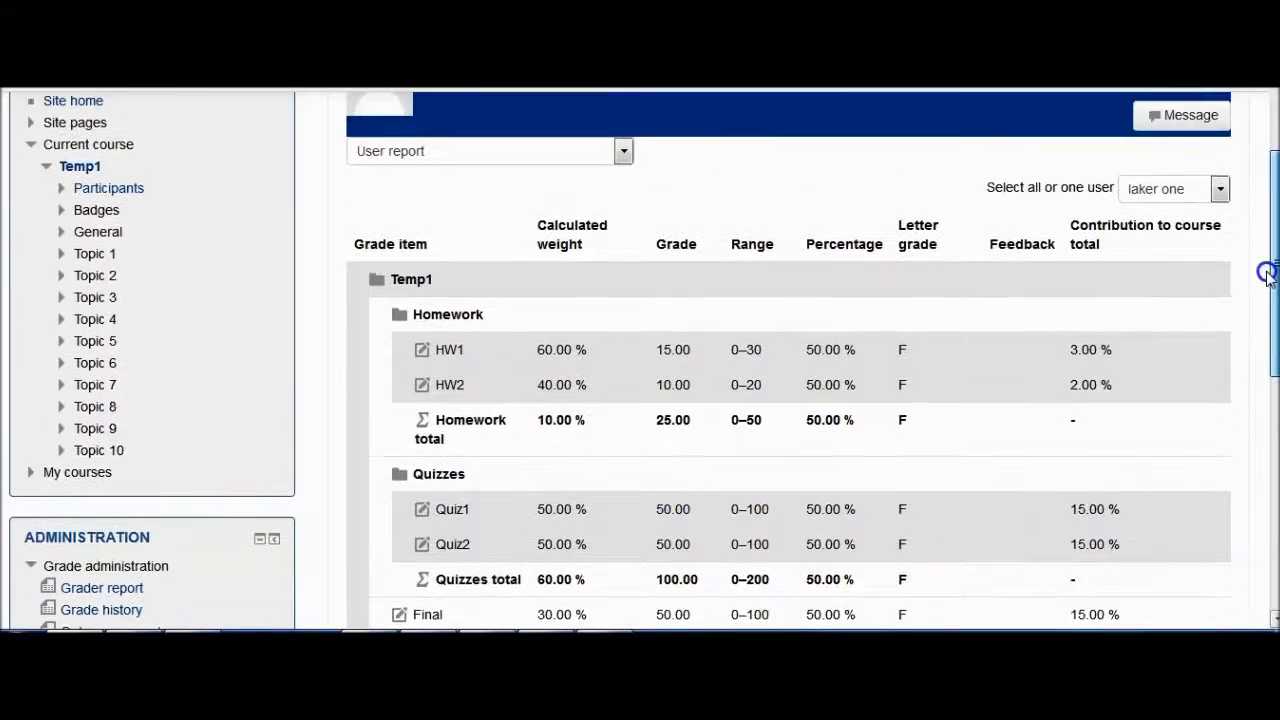
click(622, 151)
click(512, 313)
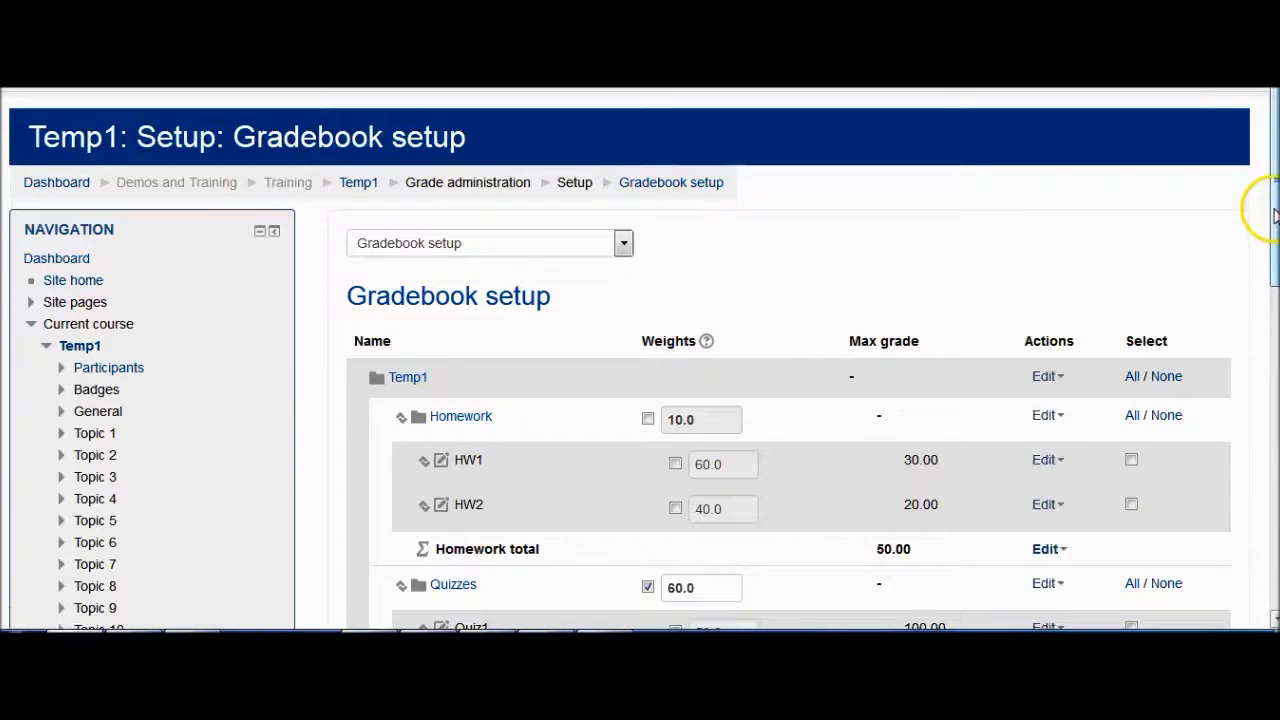
drag(1260, 200, 1273, 371)
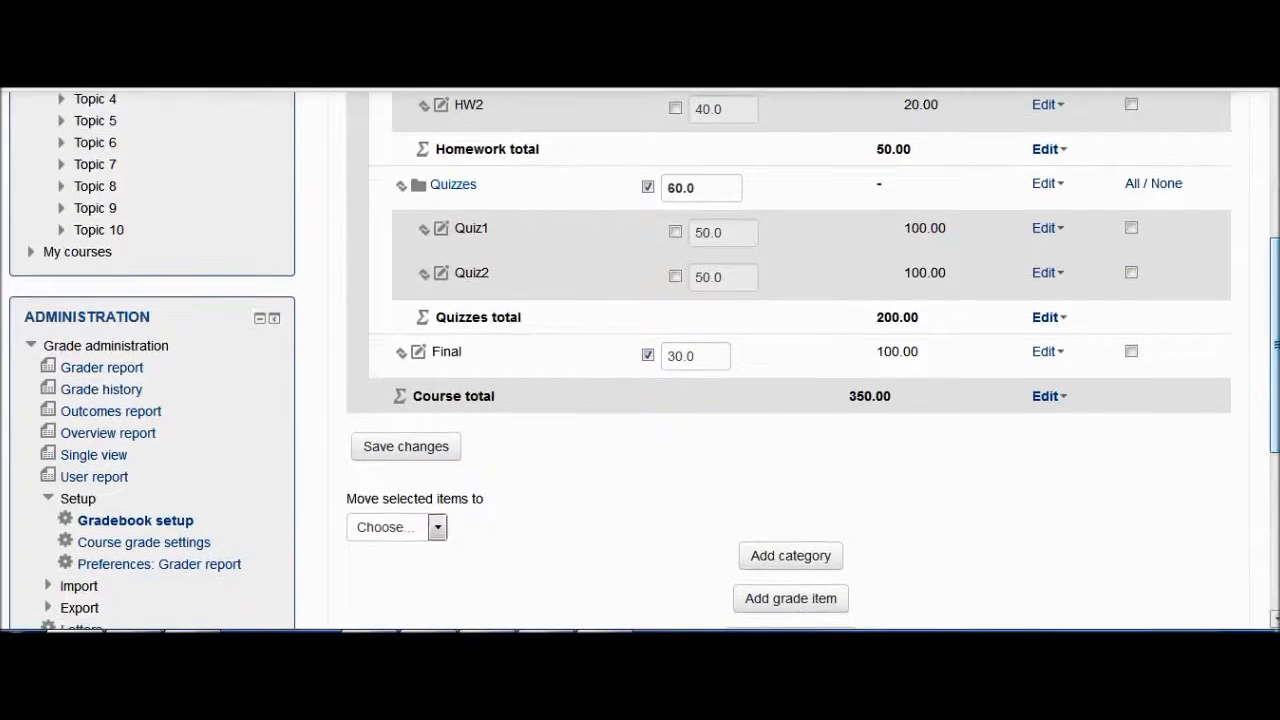
click(148, 545)
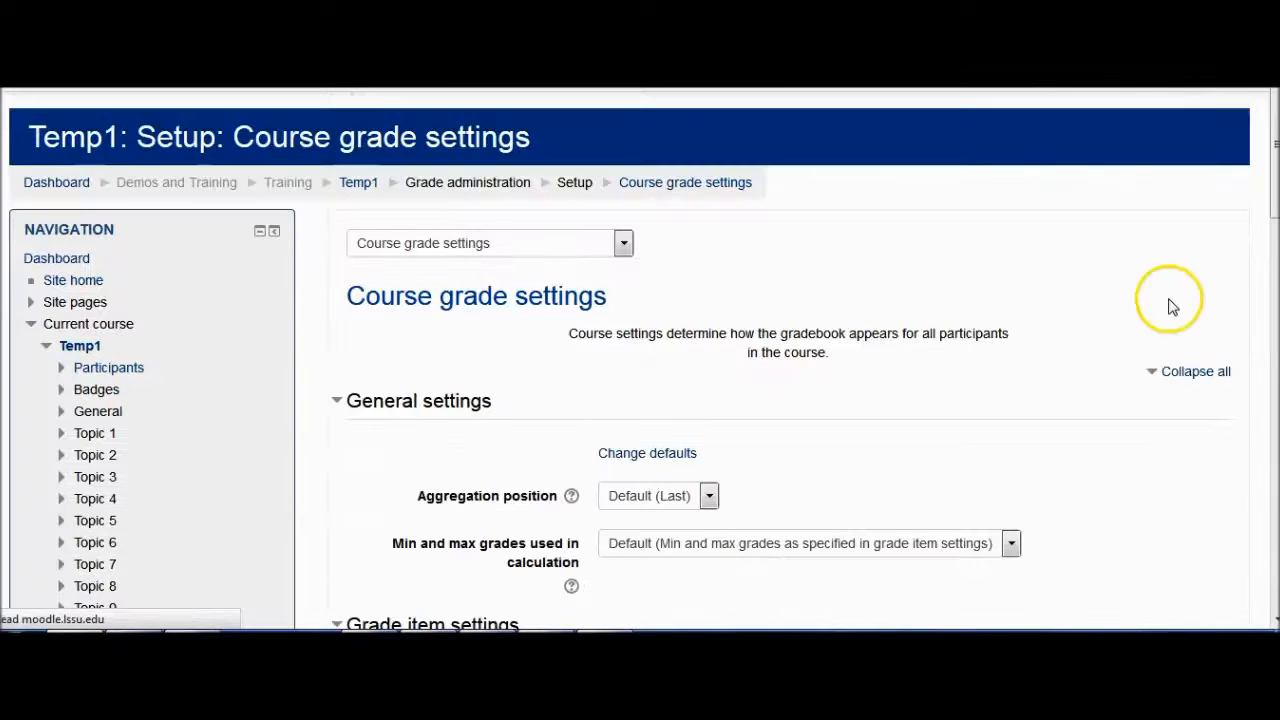
drag(1275, 186, 1276, 437)
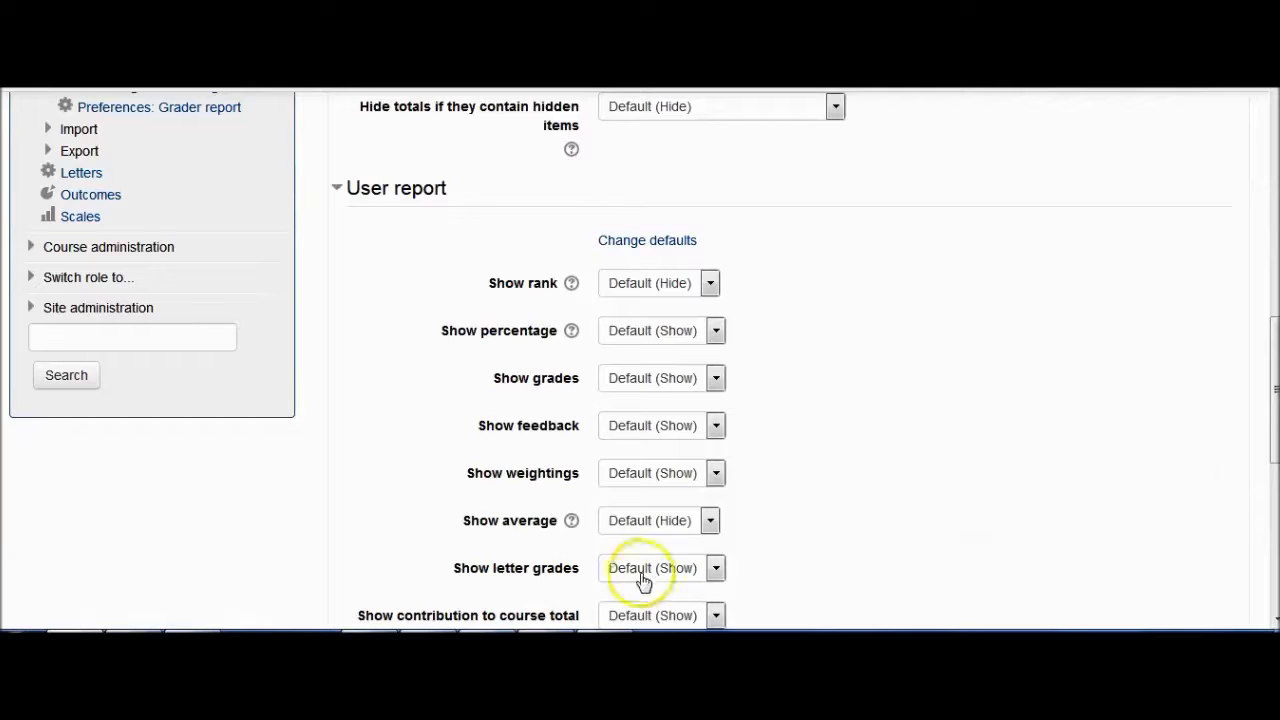
click(716, 569)
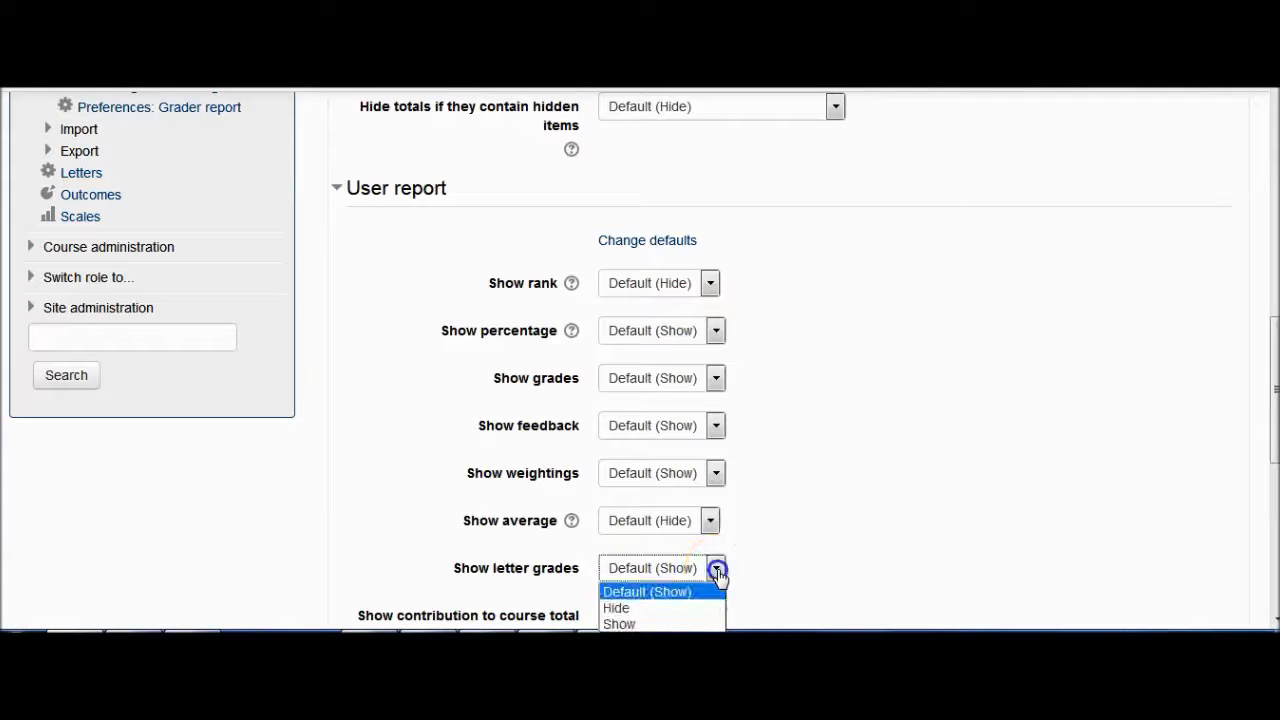
click(668, 608)
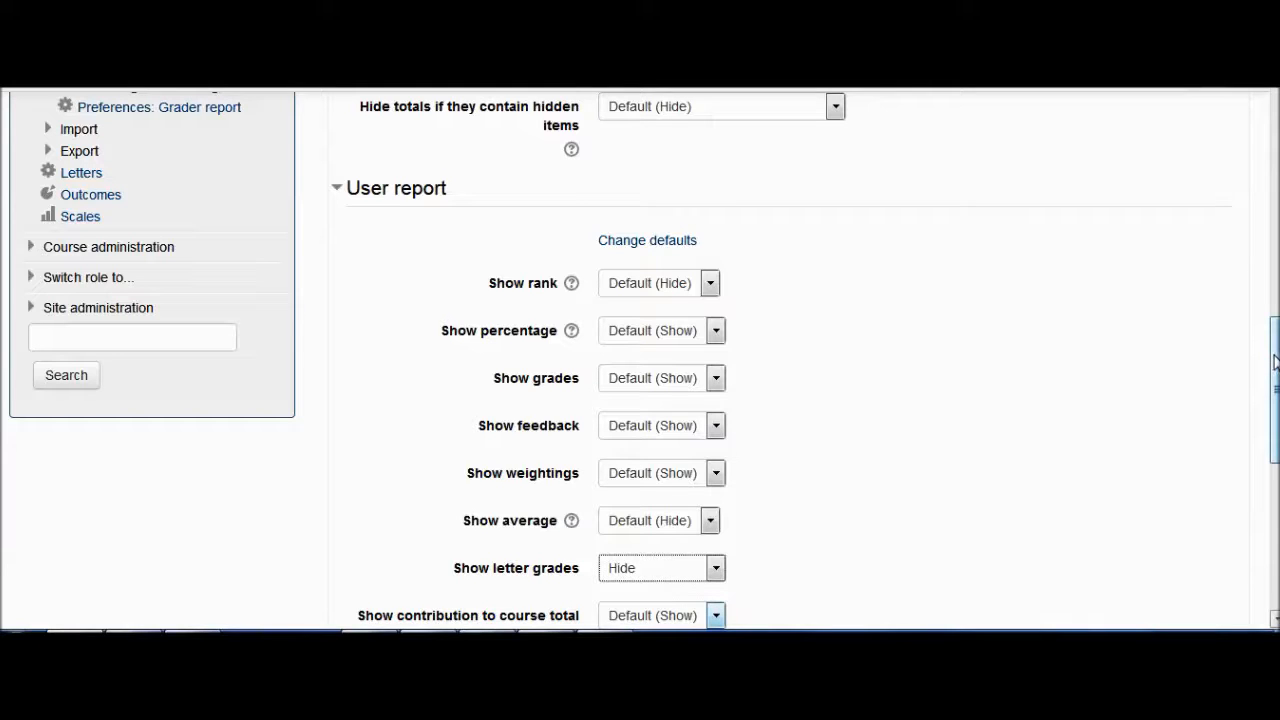
drag(1274, 362, 1274, 455)
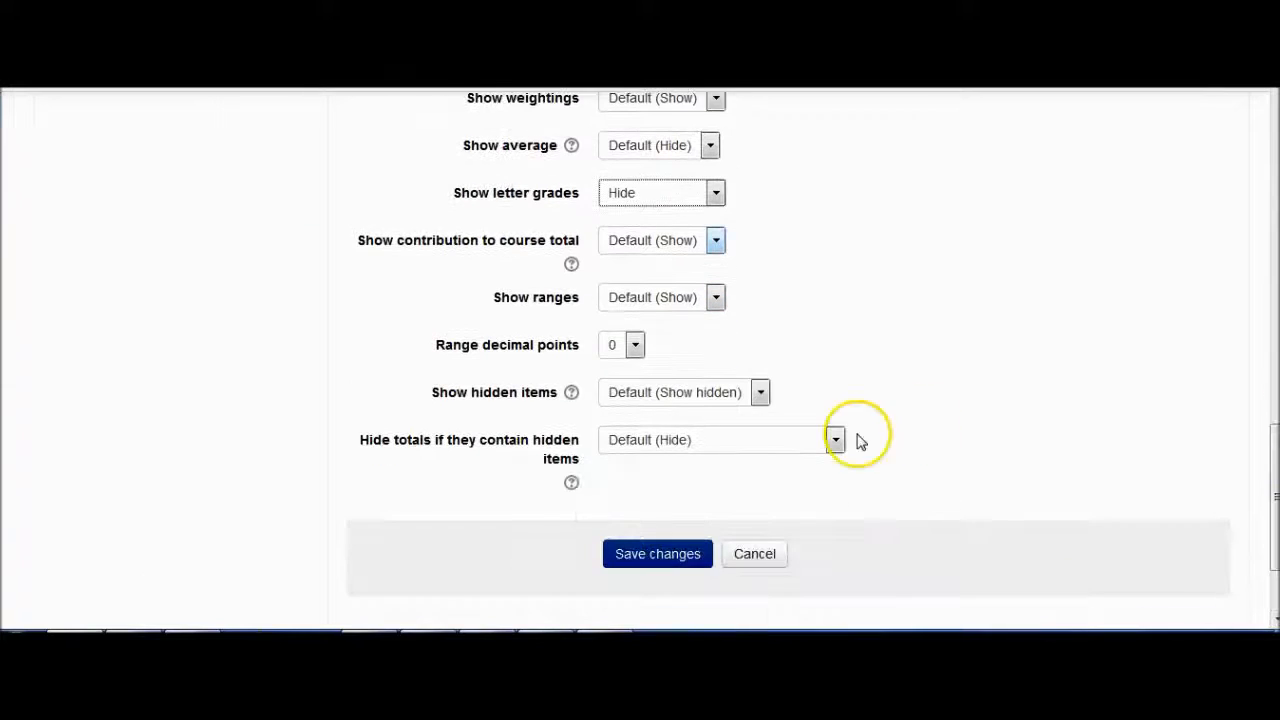
click(680, 541)
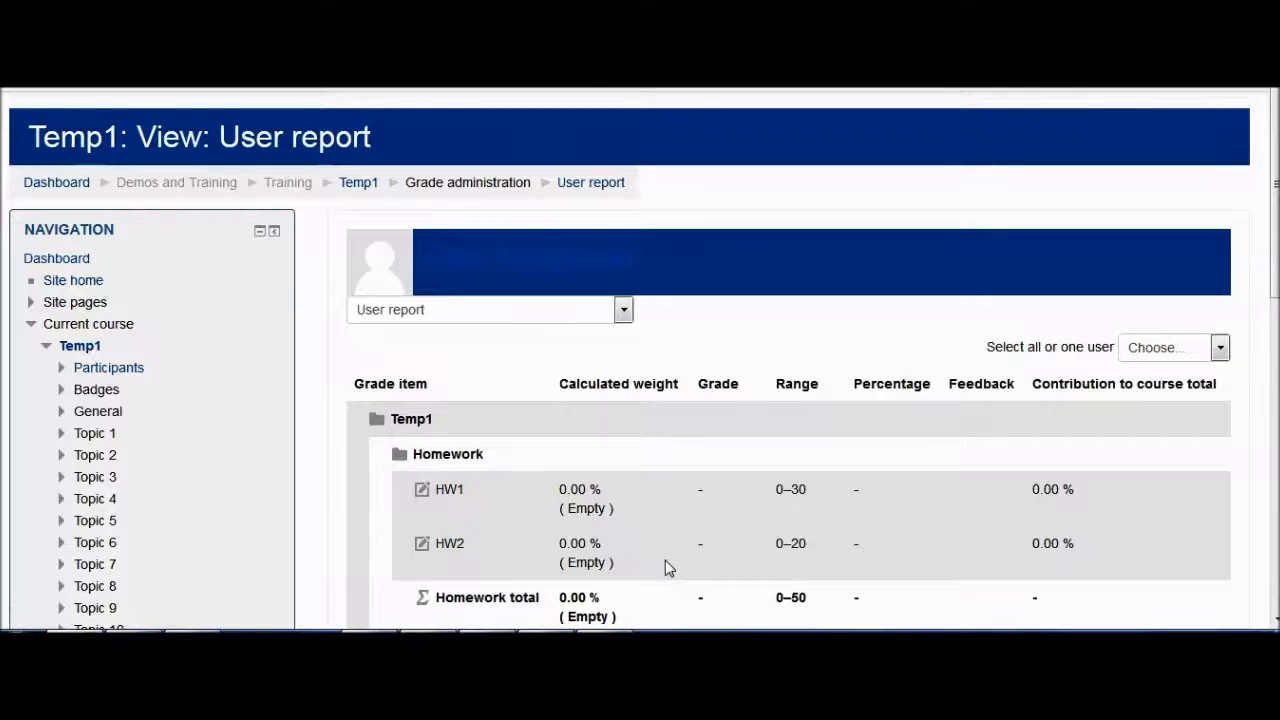
Display the first listed student's User report again to check its columns without letter grades
click(1220, 347)
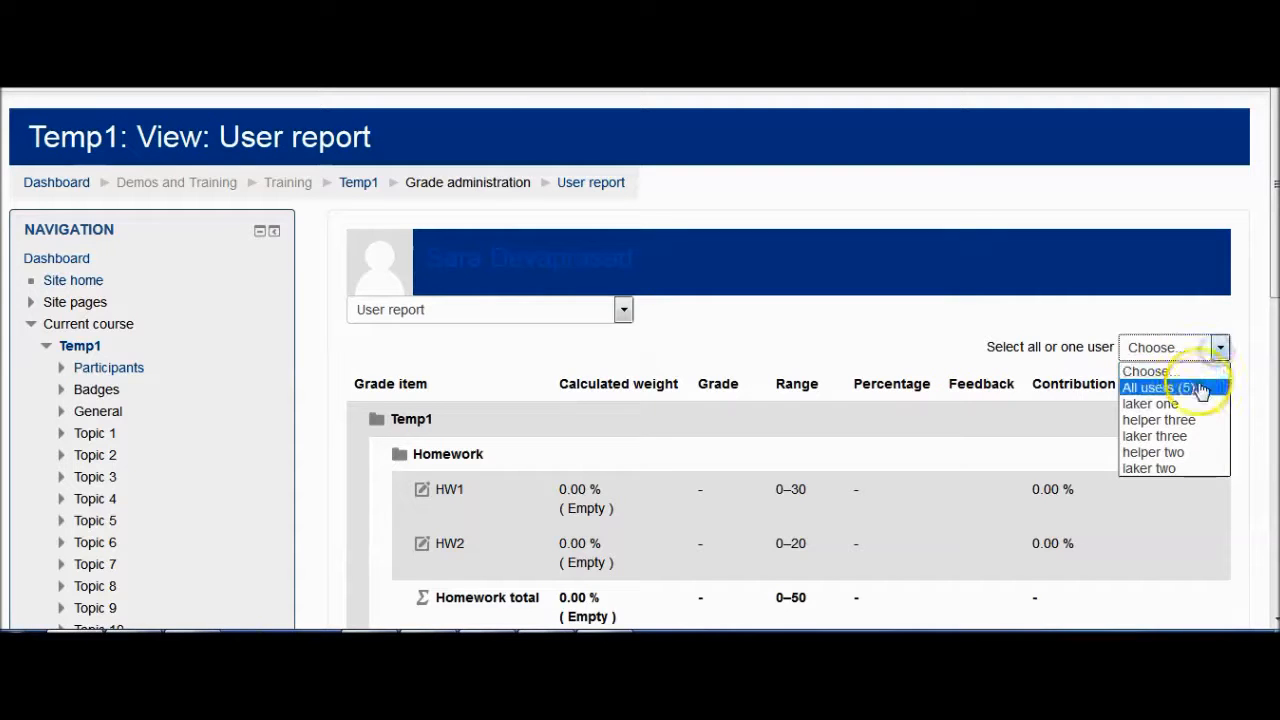
click(1160, 403)
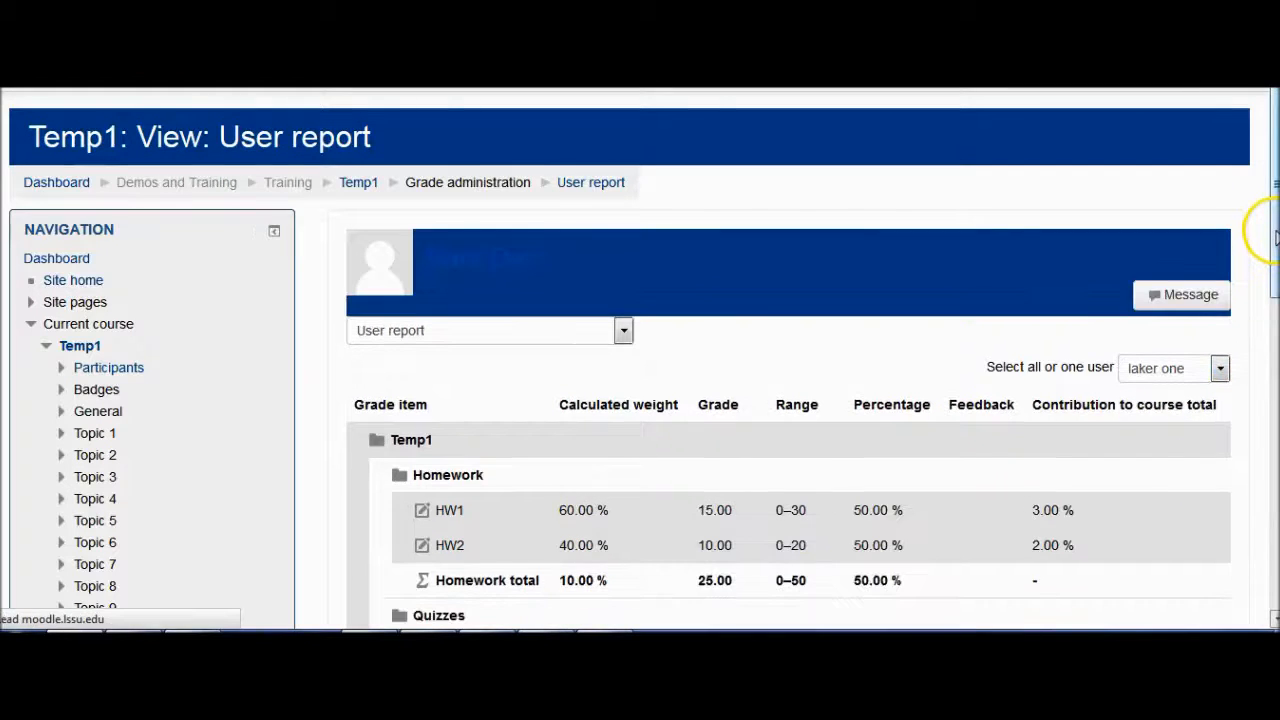
Hide the Course total row in the Temp1 Gradebook setup and check the row in the grade item list
scroll(1276, 236, down, 3)
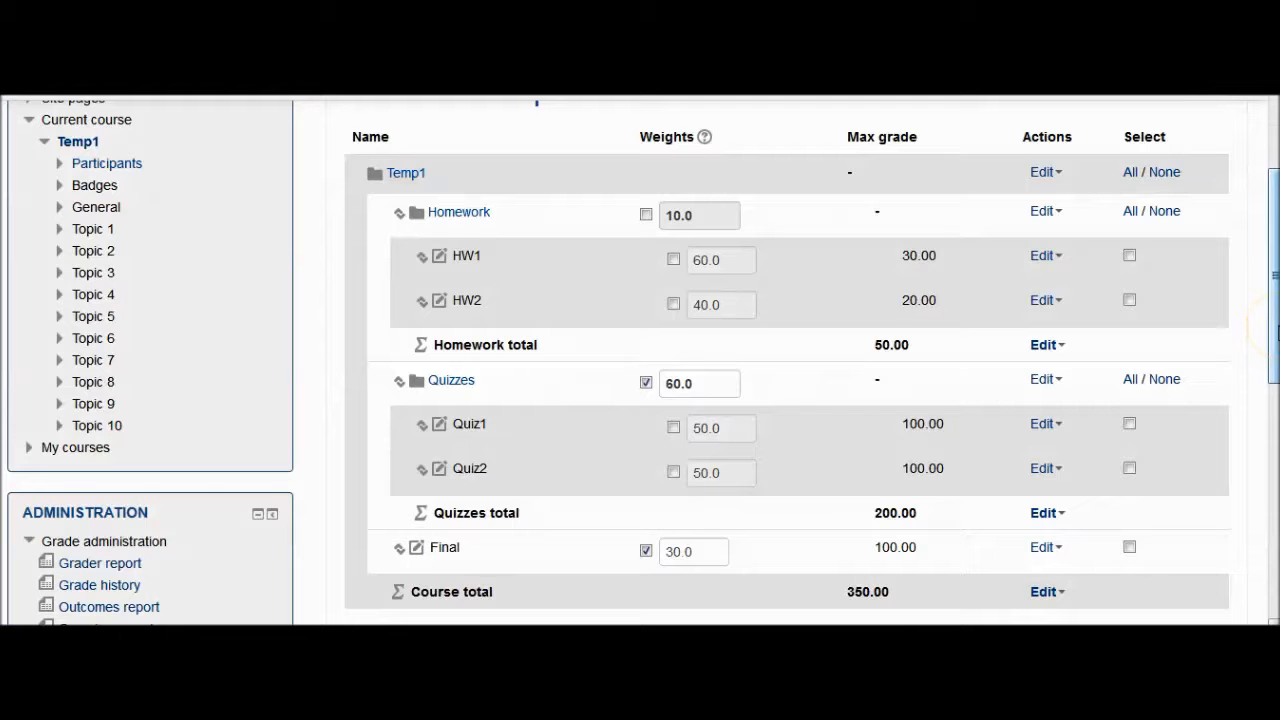
scroll(1276, 330, down, 1)
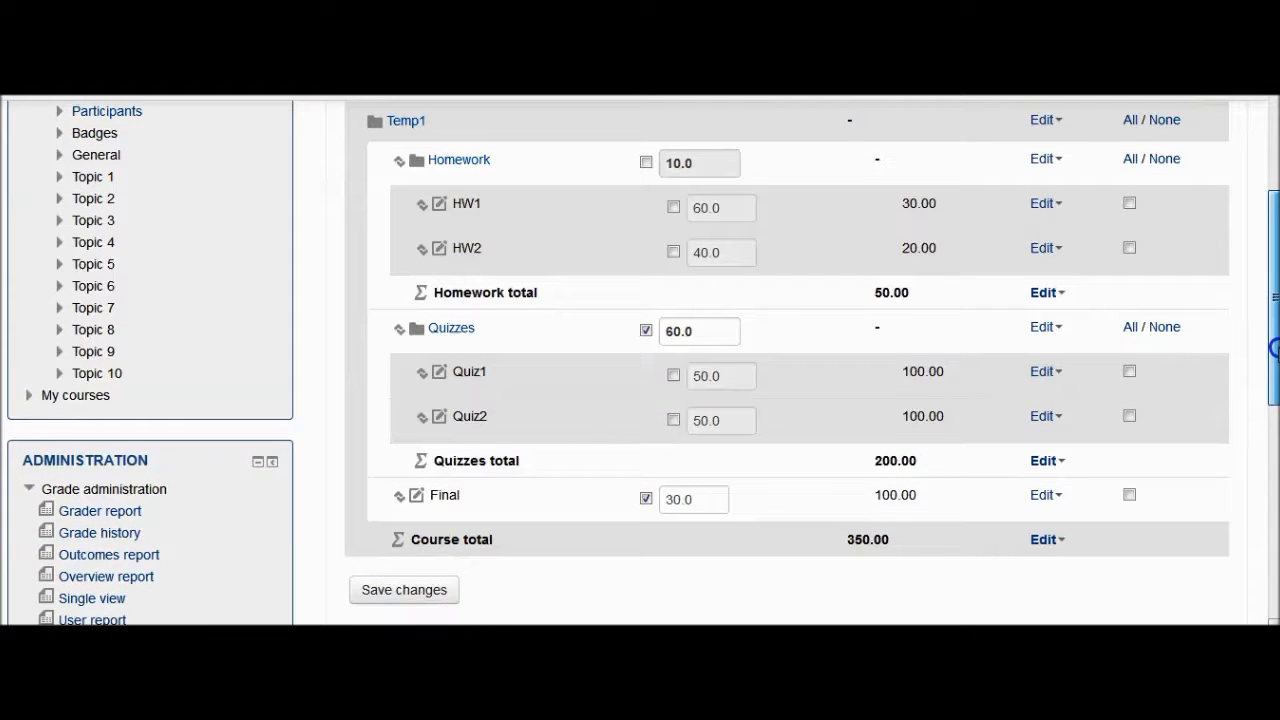
click(1058, 539)
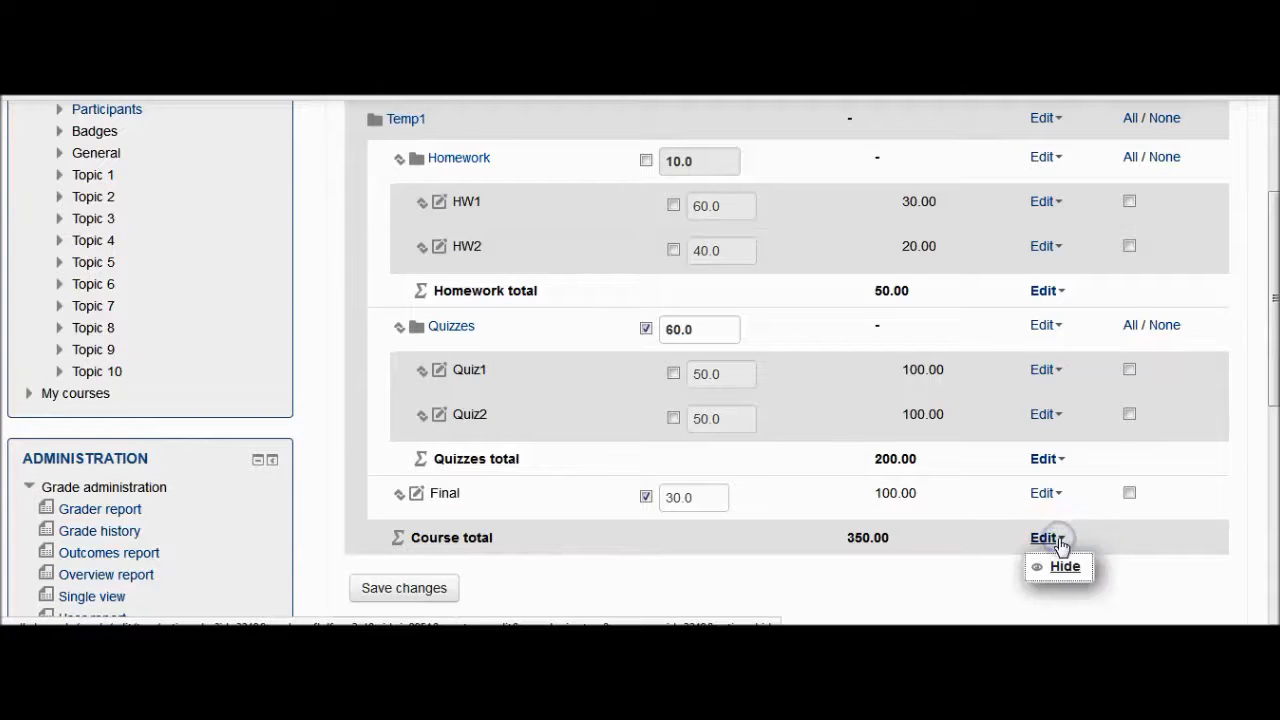
click(1063, 565)
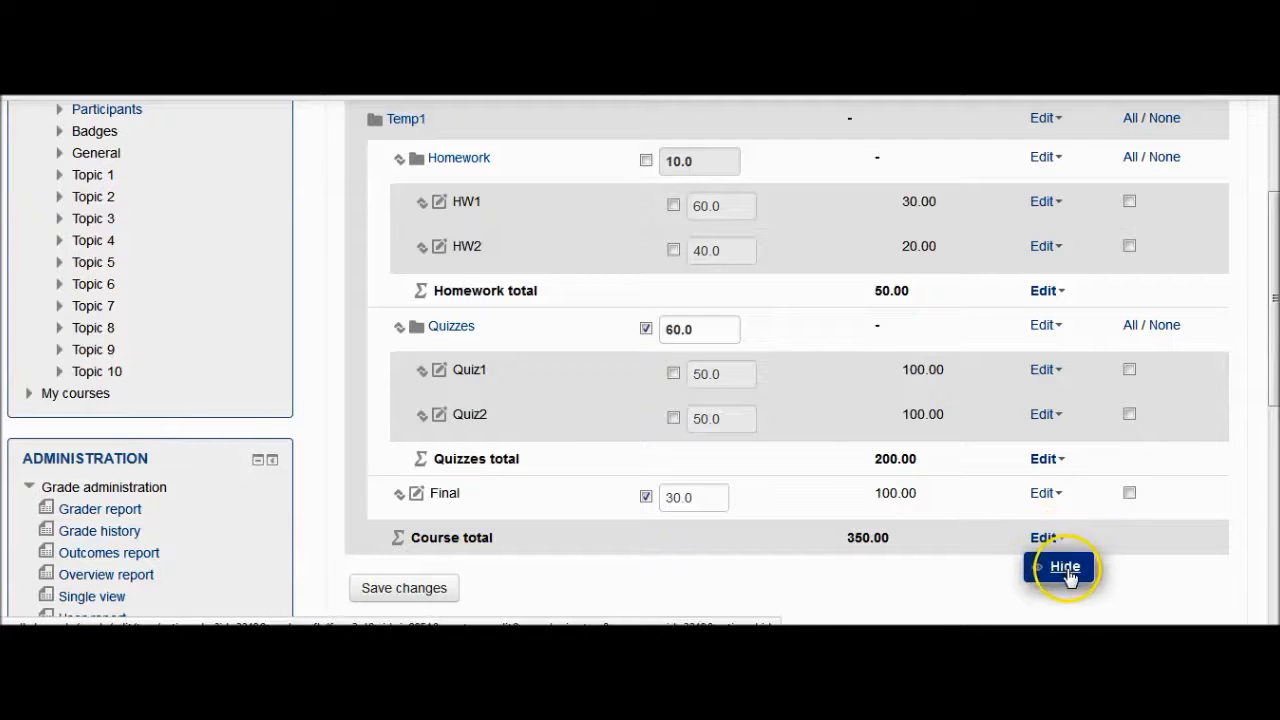
click(1070, 575)
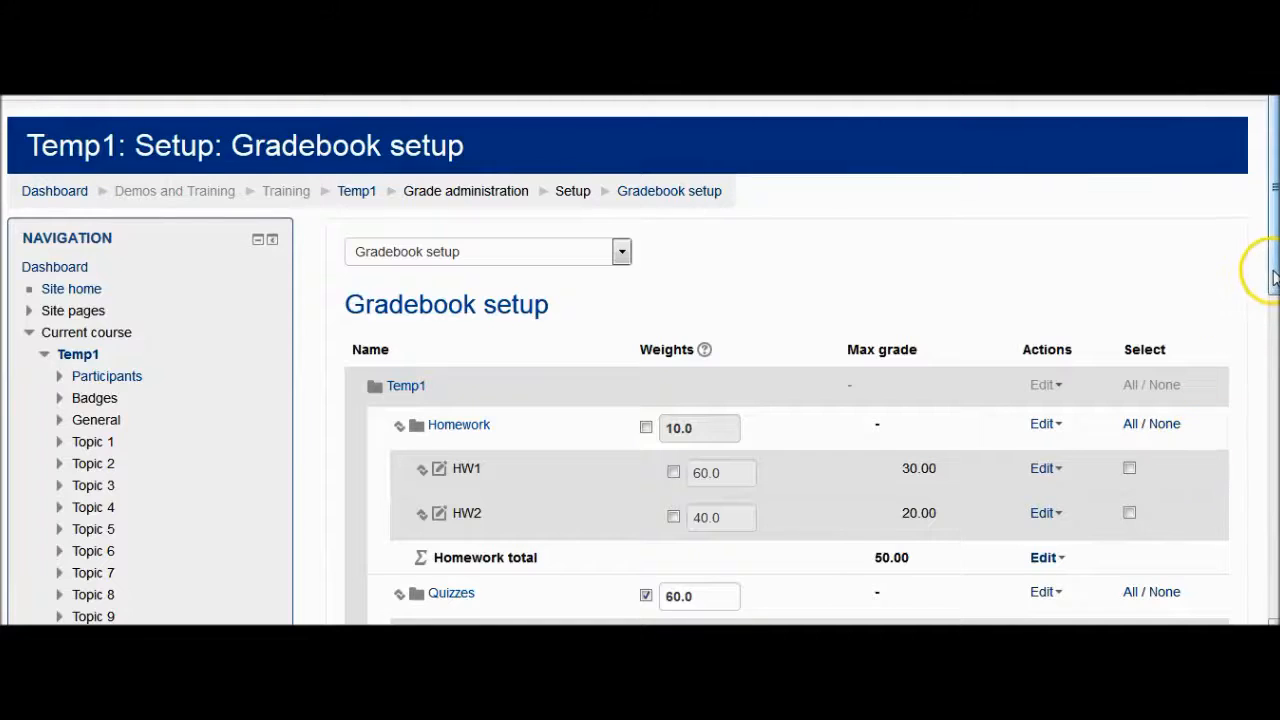
drag(1273, 278, 1270, 380)
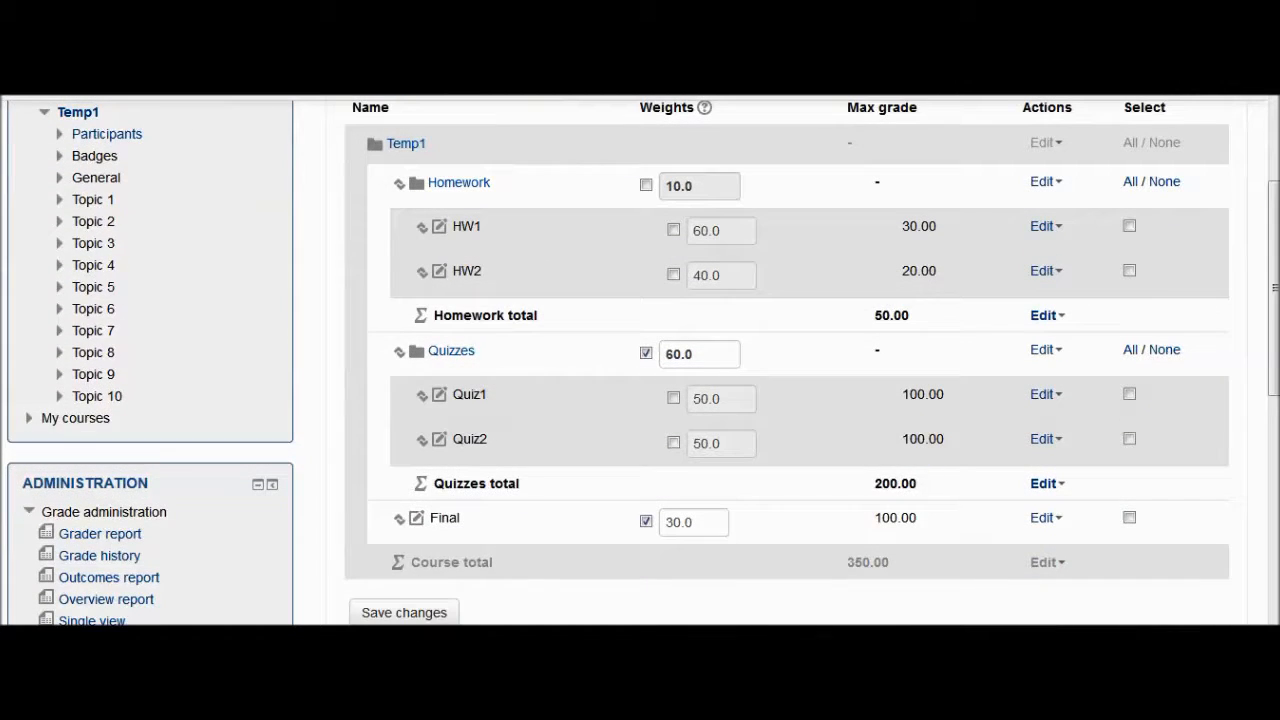